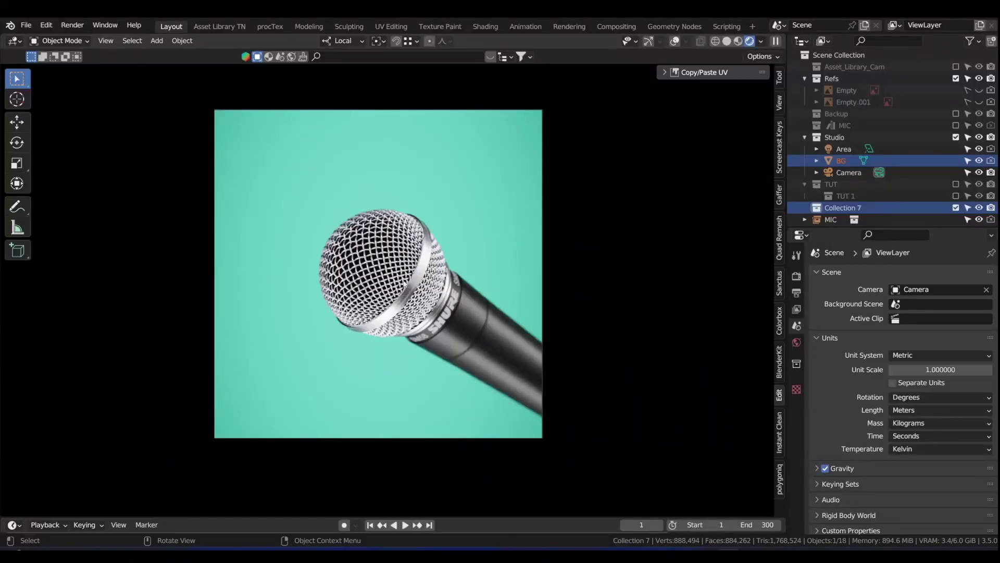
- Examine the finished microphone render up close and from different angles
{"action": "scroll", "coordinate": [403, 284], "scroll_direction": "up", "scroll_amount": 5}
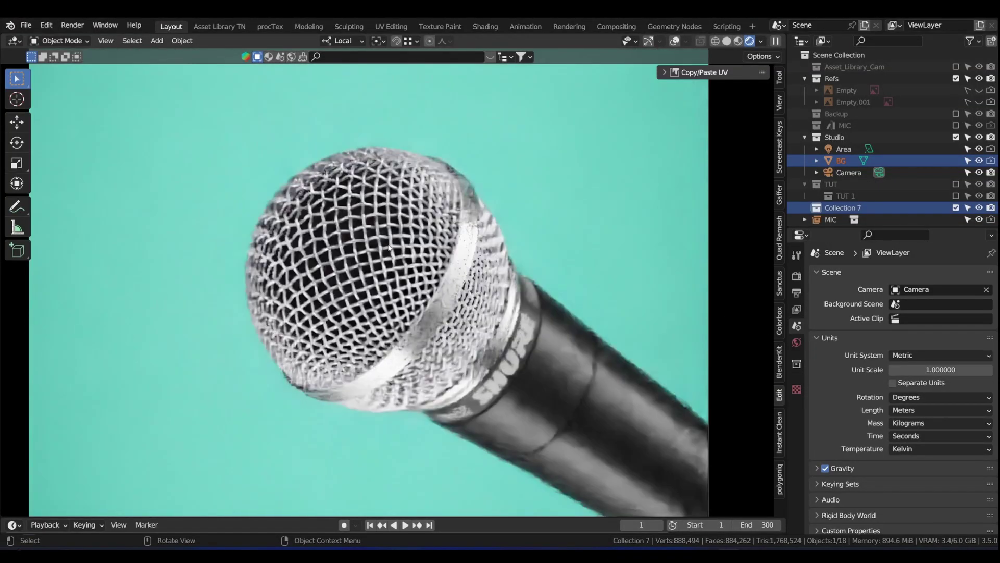
{"action": "scroll", "coordinate": [390, 247], "scroll_direction": "down", "scroll_amount": 8}
{"action": "scroll", "coordinate": [392, 261], "scroll_direction": "up", "scroll_amount": 3}
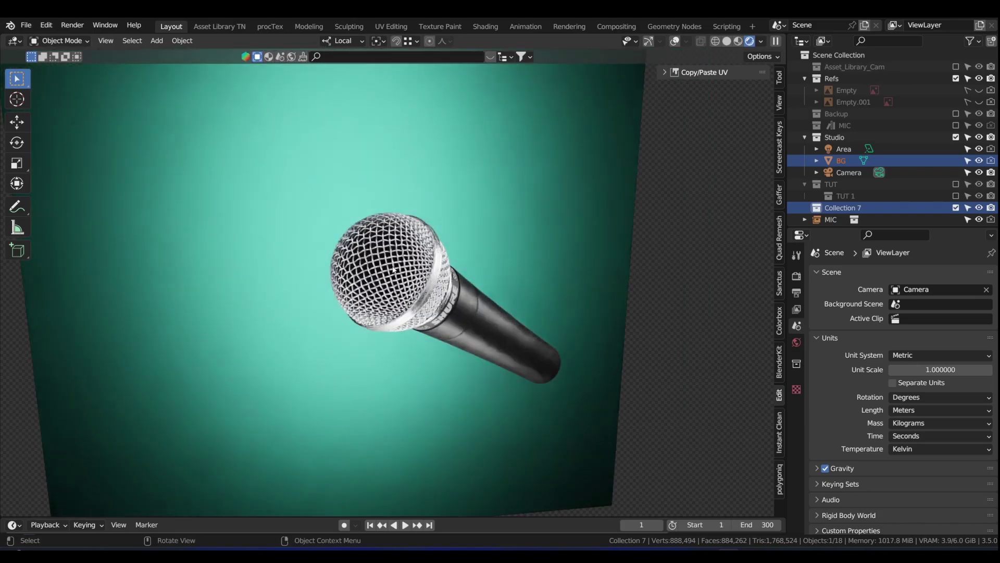
{"action": "scroll", "coordinate": [393, 269], "scroll_direction": "up", "scroll_amount": 3}
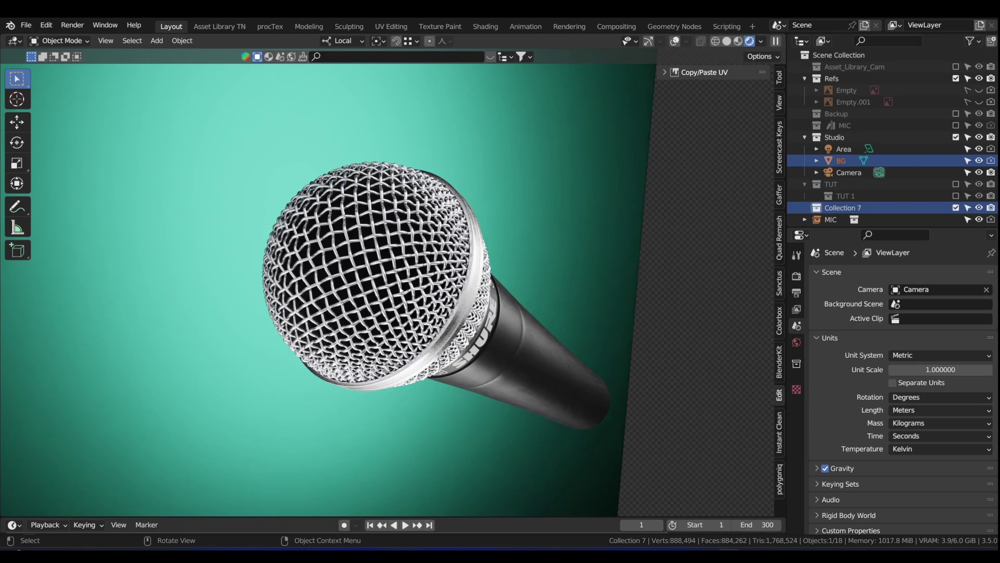
{"action": "mouse_move", "coordinate": [400, 287]}
{"action": "middle_mouse_down"}
{"action": "mouse_move", "coordinate": [393, 276]}
{"action": "mouse_move", "coordinate": [401, 281]}
{"action": "middle_mouse_up"}
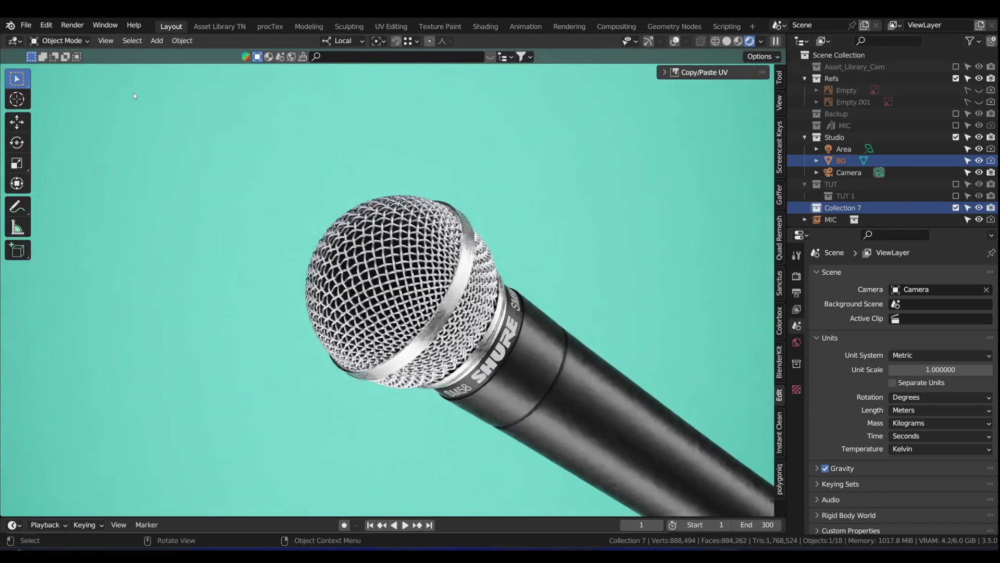
- Clear the scene by excluding the Studio collection and hiding the MIC instance, and show the viewport in solid shading centred on the origin
{"action": "left_click", "coordinate": [956, 137]}
{"action": "left_click", "coordinate": [979, 184]}
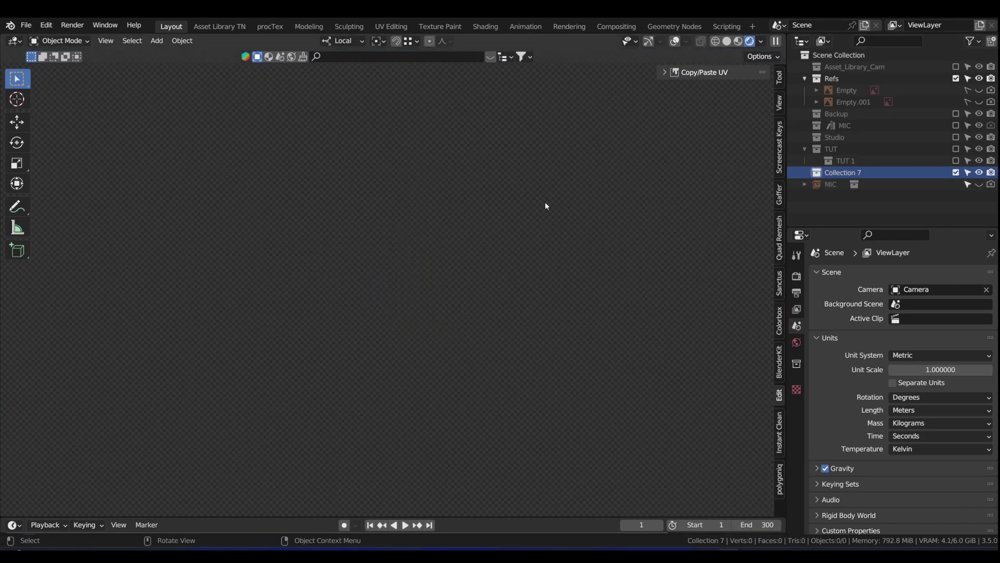
{"action": "key", "text": "z"}
{"action": "left_click", "coordinate": [474, 218]}
{"action": "key", "text": "KP_1"}
{"action": "key", "text": "shift+c"}
{"action": "middle_click_drag", "start_coordinate": [408, 230], "coordinate": [402, 267]}
{"action": "key", "text": "KP_1"}
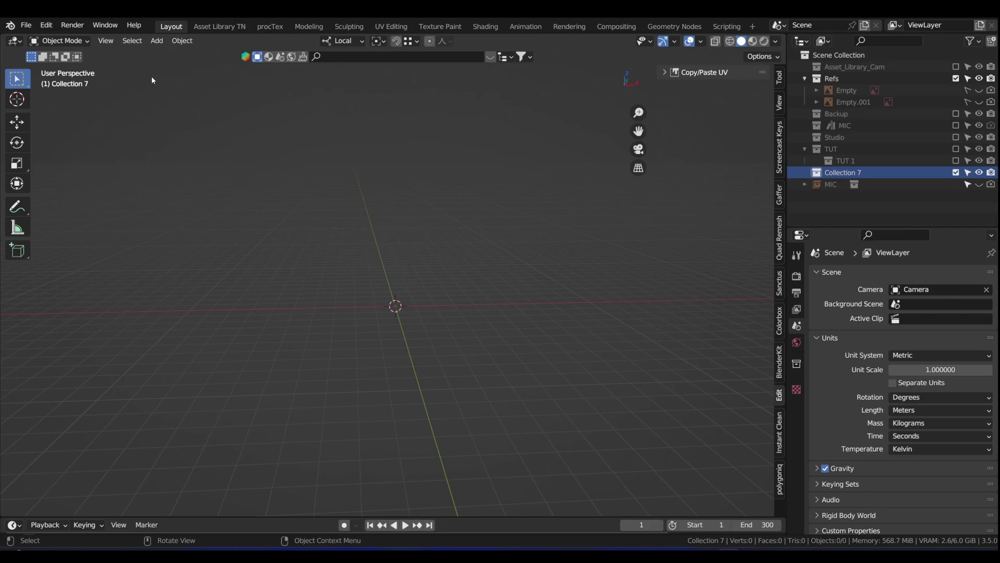
- Find the mesh add-ons in the preferences and make sure Add Mesh: Extra Objects is enabled
{"action": "key", "text": "F4"}
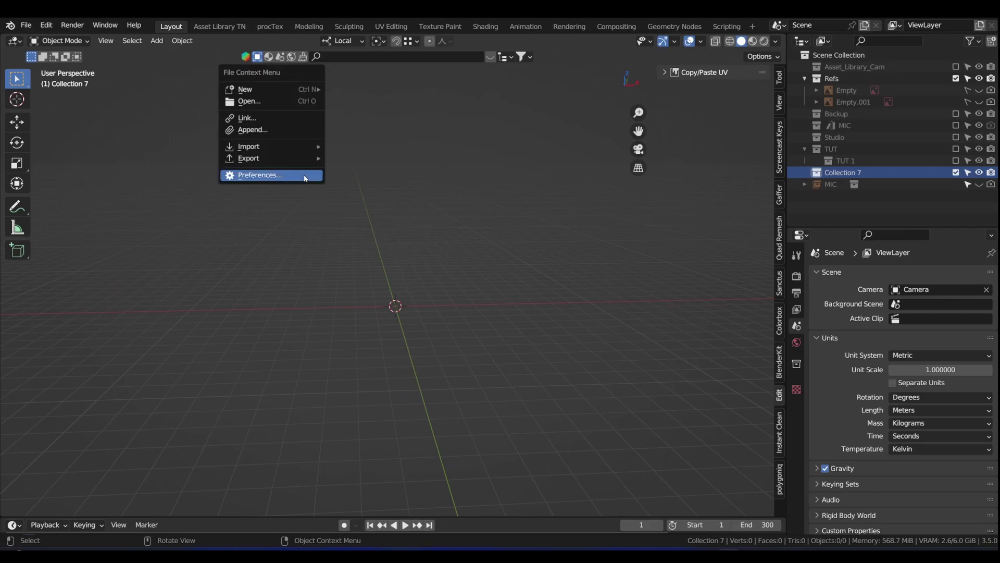
{"action": "left_click", "coordinate": [308, 174]}
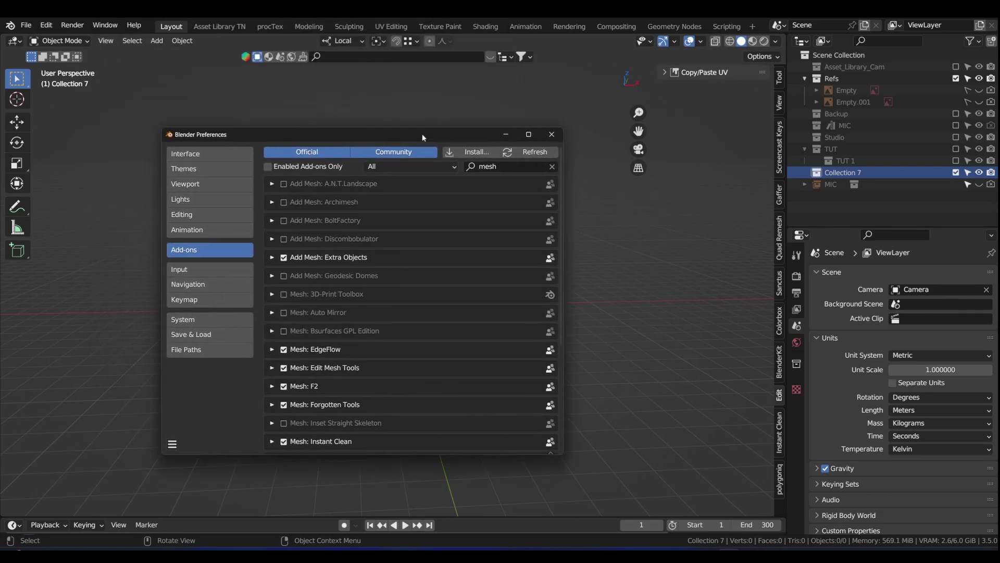
{"action": "left_click", "coordinate": [577, 166]}
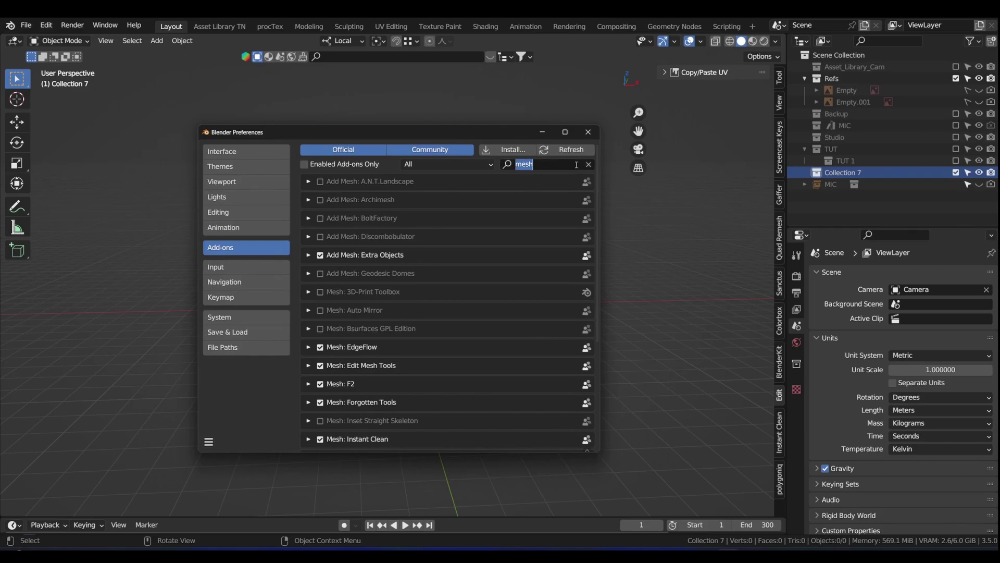
{"action": "key", "text": "BackSpace"}
{"action": "type", "text": "mesh"}
{"action": "key", "text": "Return"}
{"action": "left_click", "coordinate": [320, 256]}
{"action": "left_click", "coordinate": [321, 255]}
- Search the add-ons for "curve" and make sure Add Curve: Extra Objects is enabled
{"action": "left_click", "coordinate": [571, 166]}
{"action": "type", "text": "curve"}
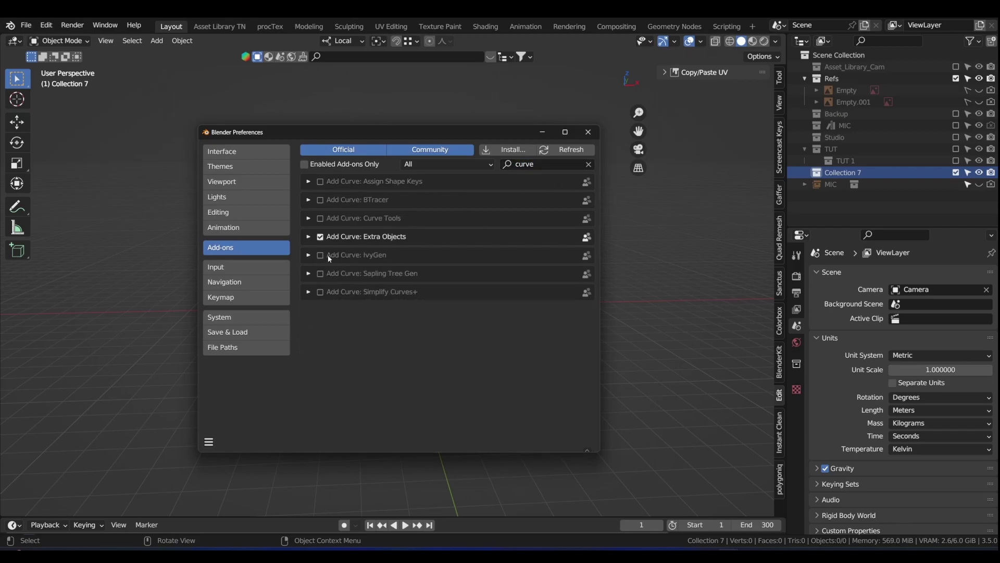
{"action": "left_click", "coordinate": [320, 237]}
{"action": "left_click", "coordinate": [320, 237]}
- Search the add-ons for "mesh" and review the details of Mesh: Edit Mesh Tools, and close the preferences
{"action": "left_click", "coordinate": [560, 167]}
{"action": "type", "text": "mesh"}
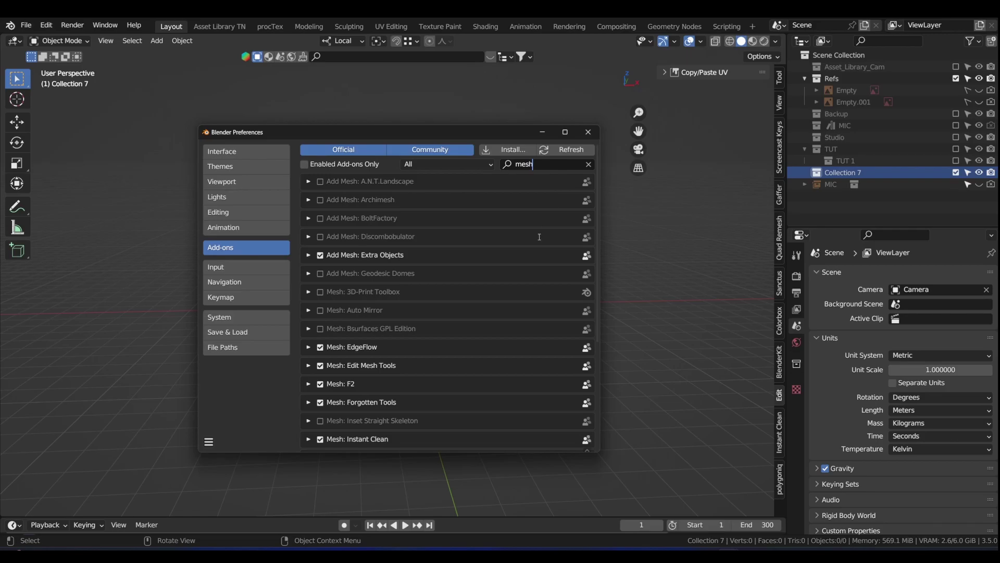
{"action": "key", "text": "Return"}
{"action": "left_click_drag", "start_coordinate": [385, 139], "coordinate": [396, 99]}
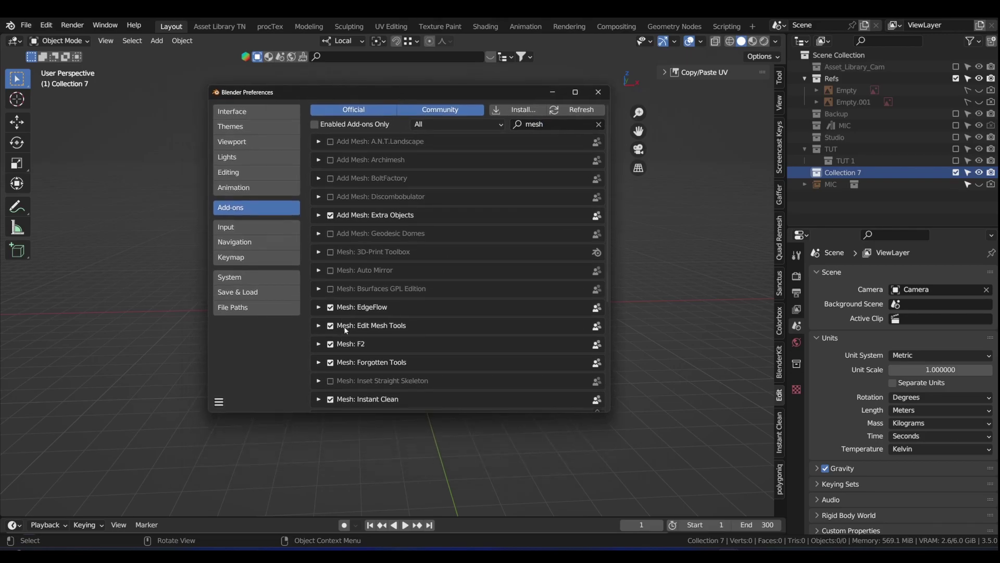
{"action": "left_click", "coordinate": [317, 328]}
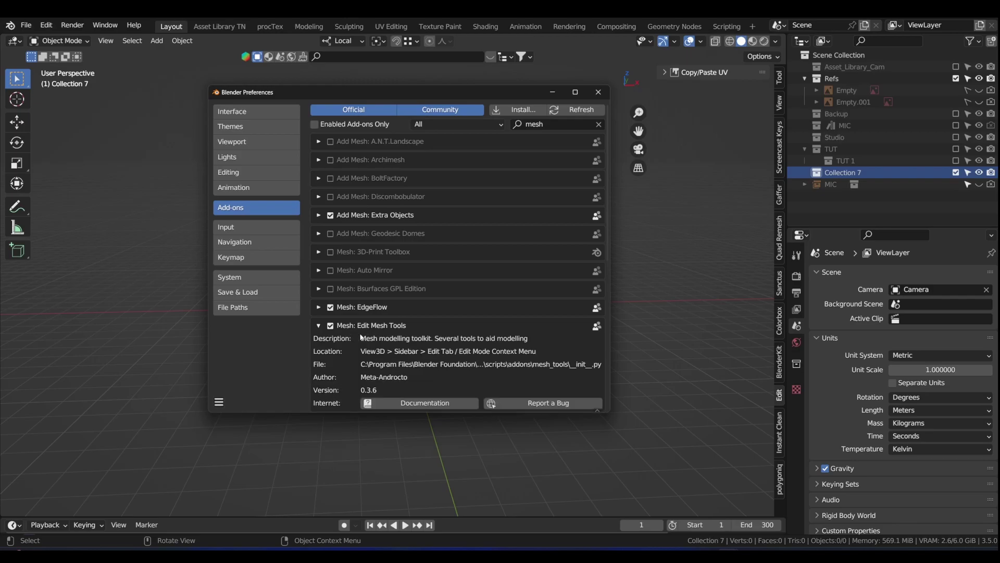
{"action": "left_click", "coordinate": [319, 326]}
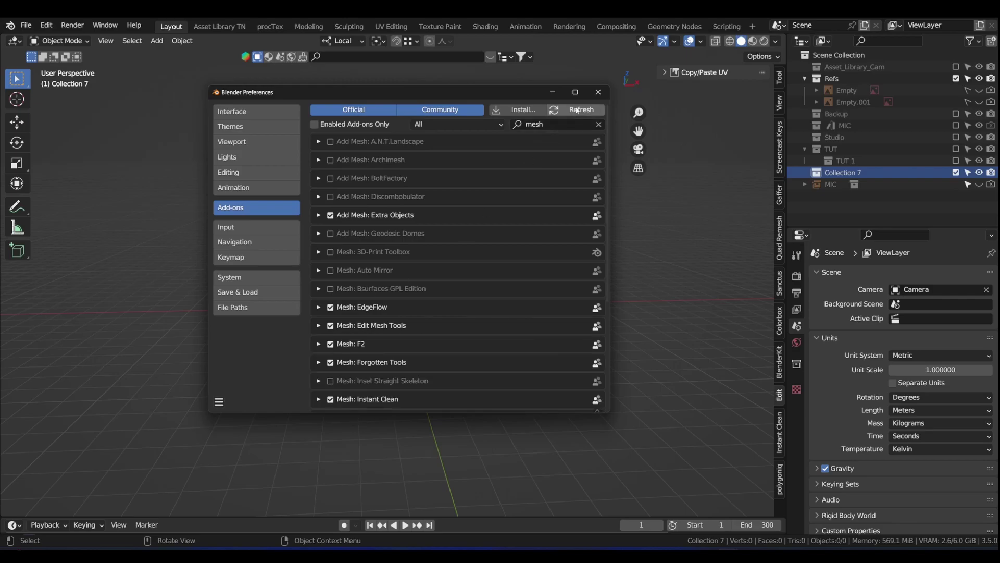
{"action": "left_click", "coordinate": [598, 125]}
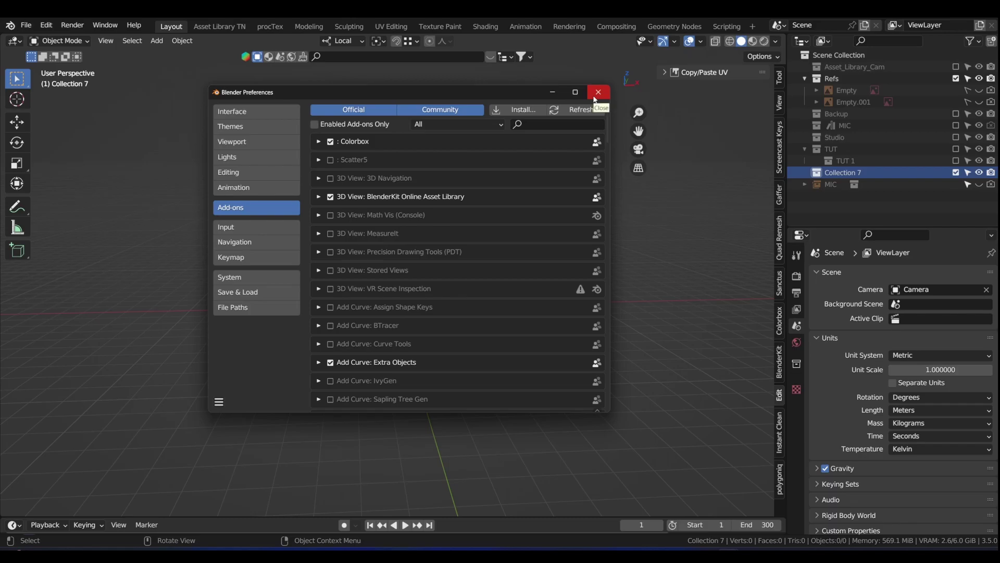
{"action": "left_click", "coordinate": [597, 93]}
- Review the Knots curve types available for adding, including Celtic Links, without adding one
{"action": "key", "text": "shift+a"}
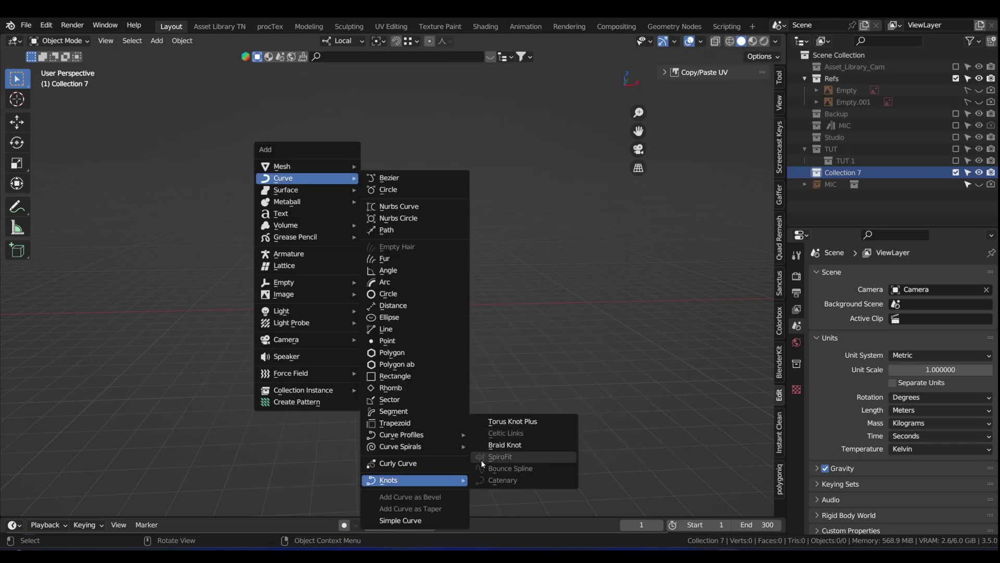
{"action": "mouse_move", "coordinate": [323, 182]}
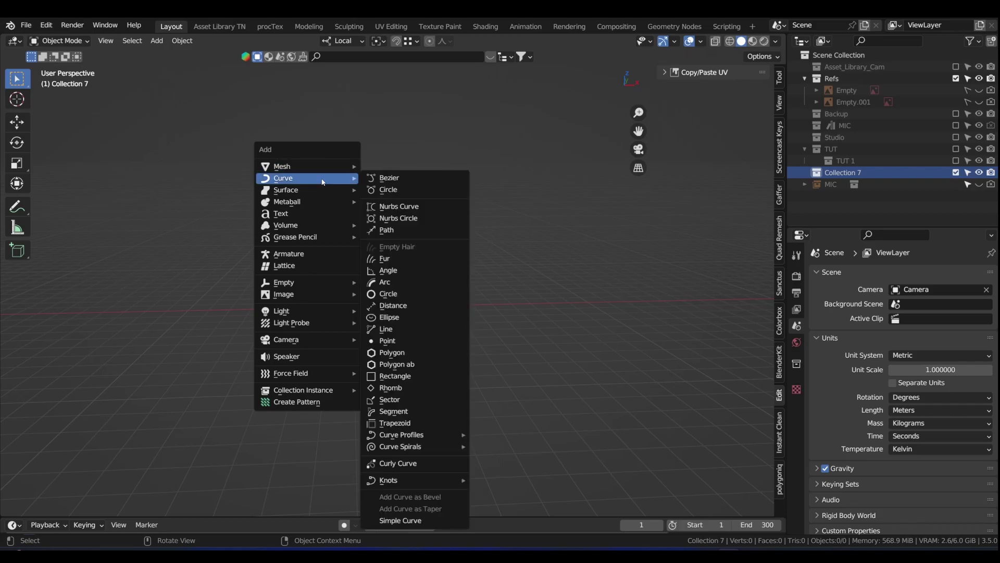
{"action": "mouse_move", "coordinate": [430, 482]}
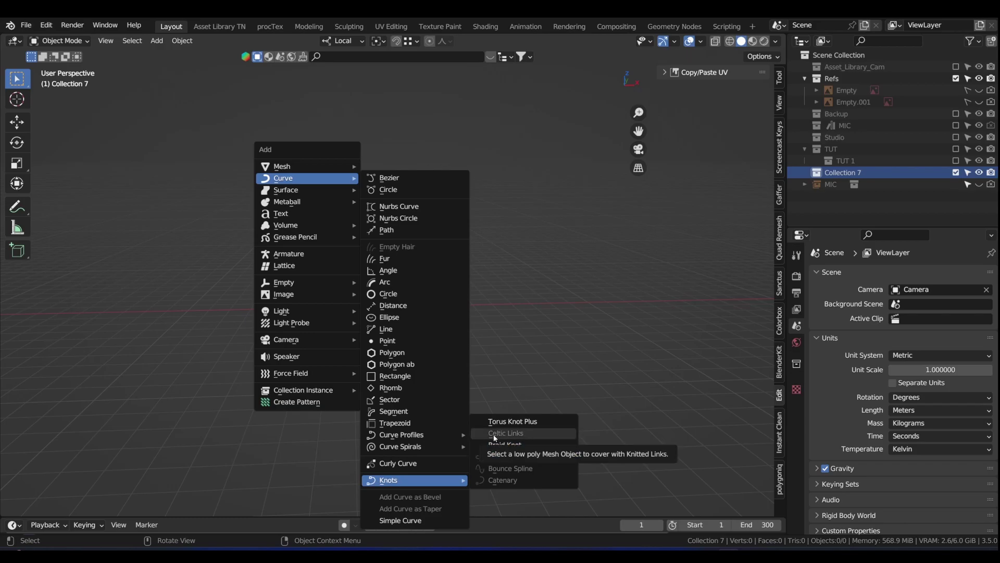
{"action": "key", "text": "Escape"}
- Add an XYZ Math Surface mesh at the origin from the front view
{"action": "key", "text": "KP_1"}
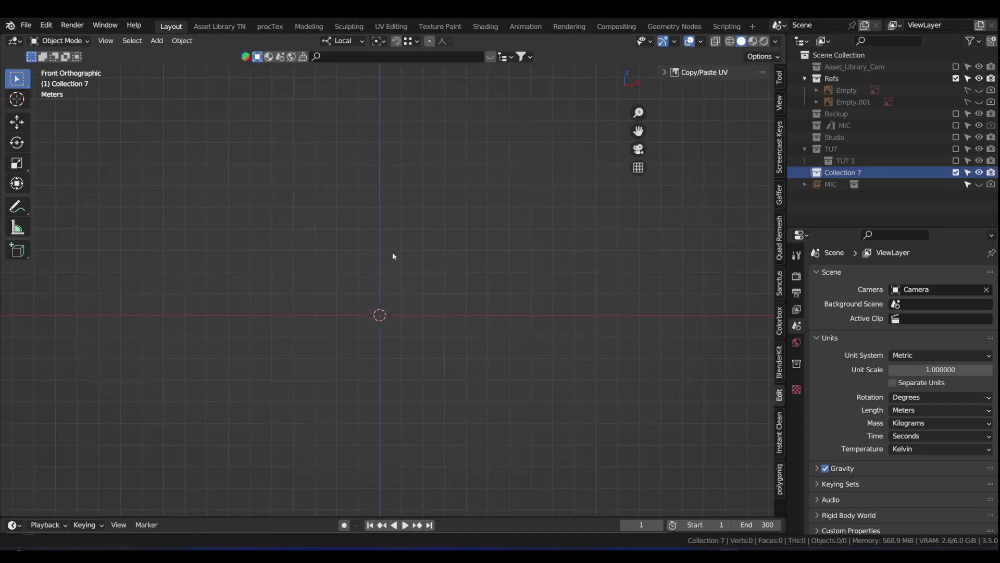
{"action": "key", "text": "shift+a"}
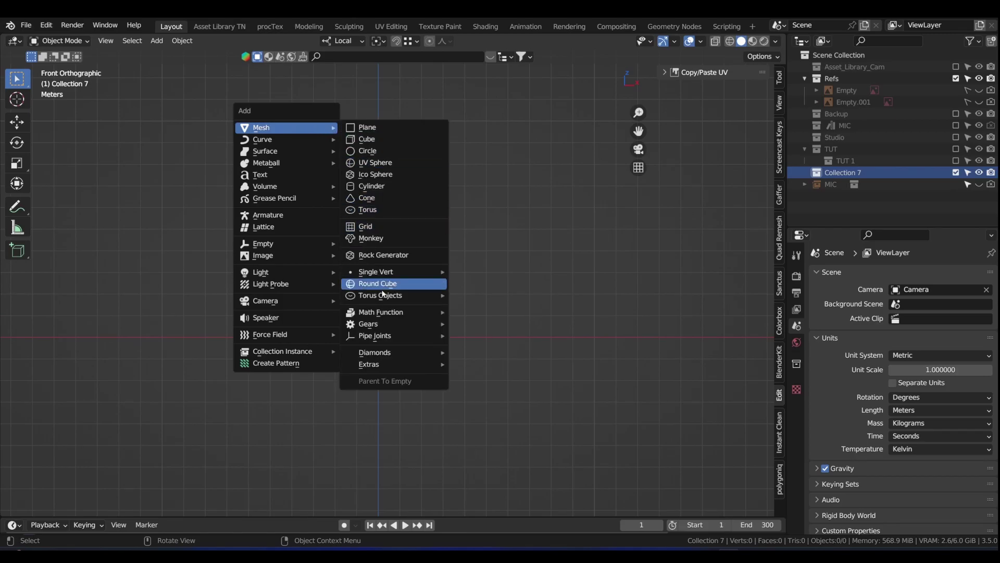
{"action": "mouse_move", "coordinate": [387, 317]}
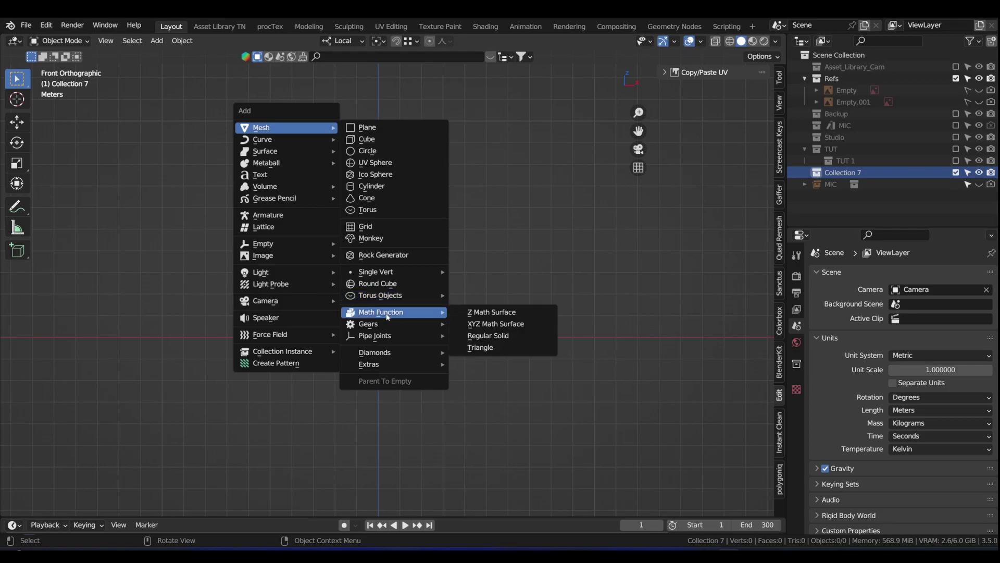
{"action": "left_click", "coordinate": [497, 325]}
{"action": "scroll", "coordinate": [376, 369], "scroll_direction": "up", "scroll_amount": 6}
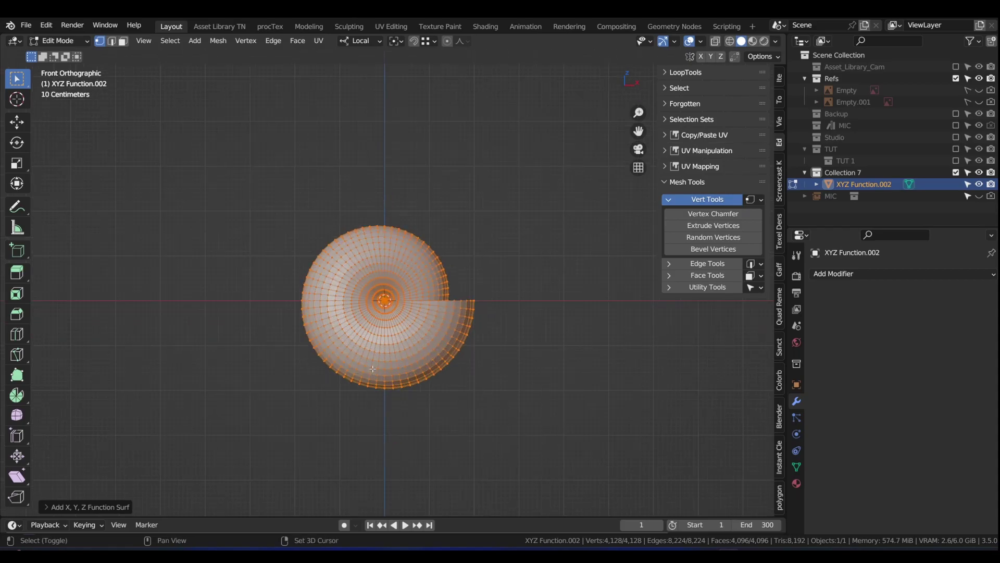
{"action": "middle_click_drag", "start_coordinate": [386, 258], "coordinate": [365, 263]}
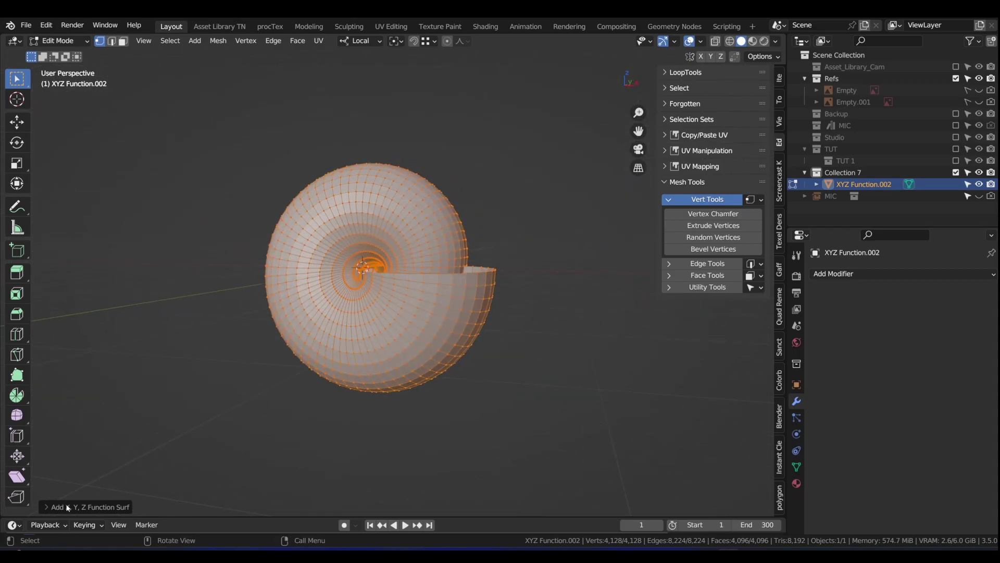
- Apply the sterosphere operator preset to the new XYZ function surface
{"action": "left_click", "coordinate": [50, 508]}
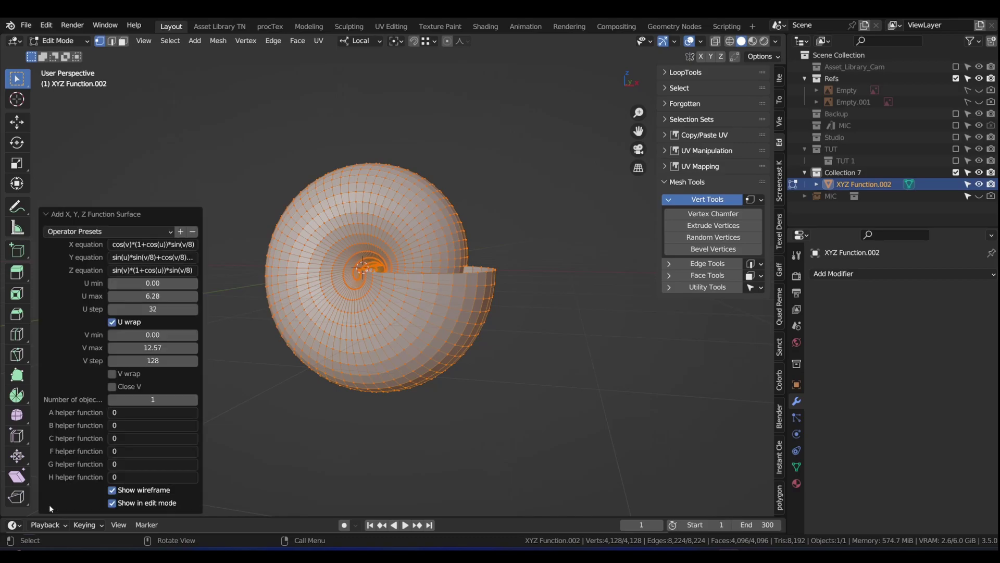
{"action": "left_click", "coordinate": [144, 233]}
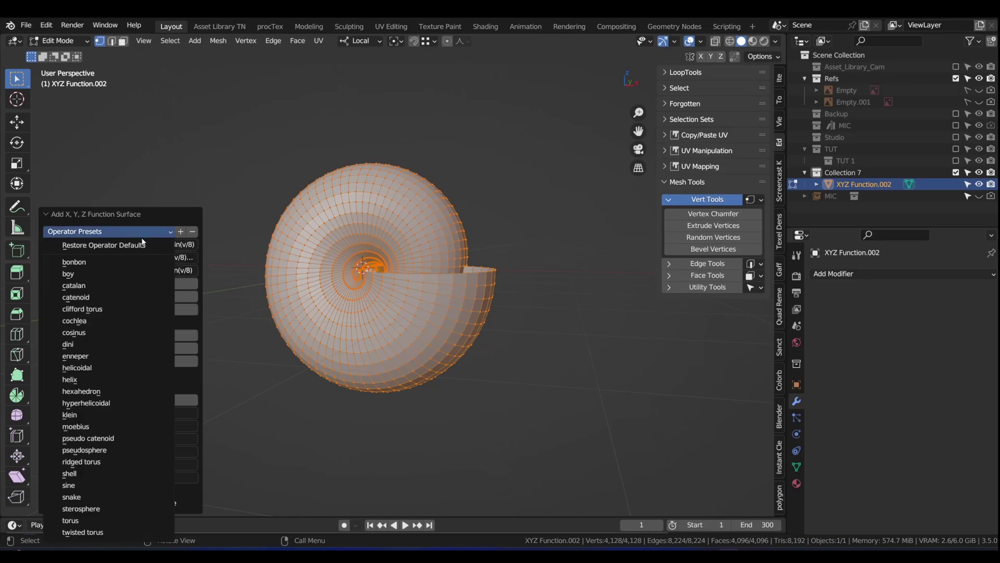
{"action": "left_click", "coordinate": [86, 510]}
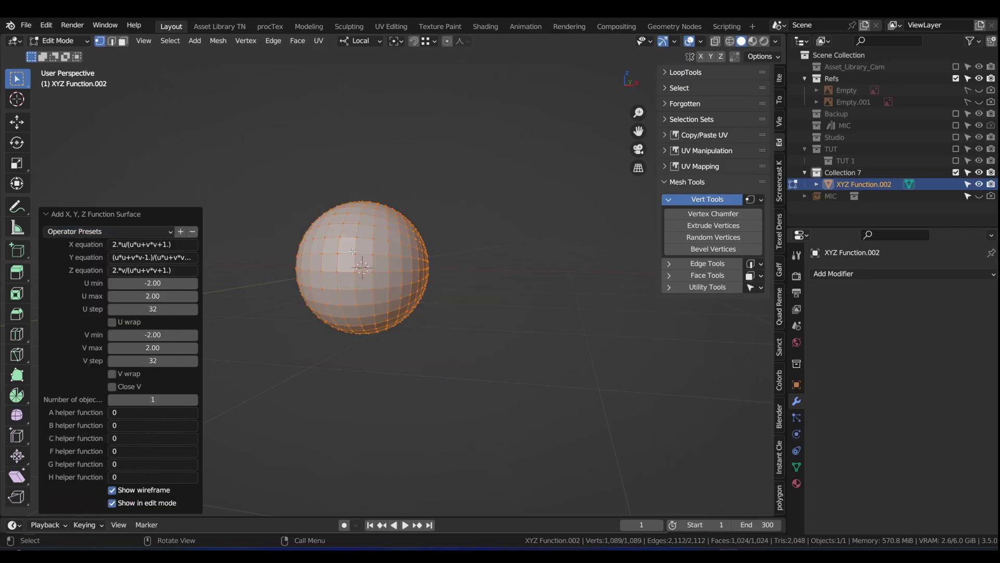
{"action": "middle_click_drag", "start_coordinate": [337, 216], "coordinate": [366, 246]}
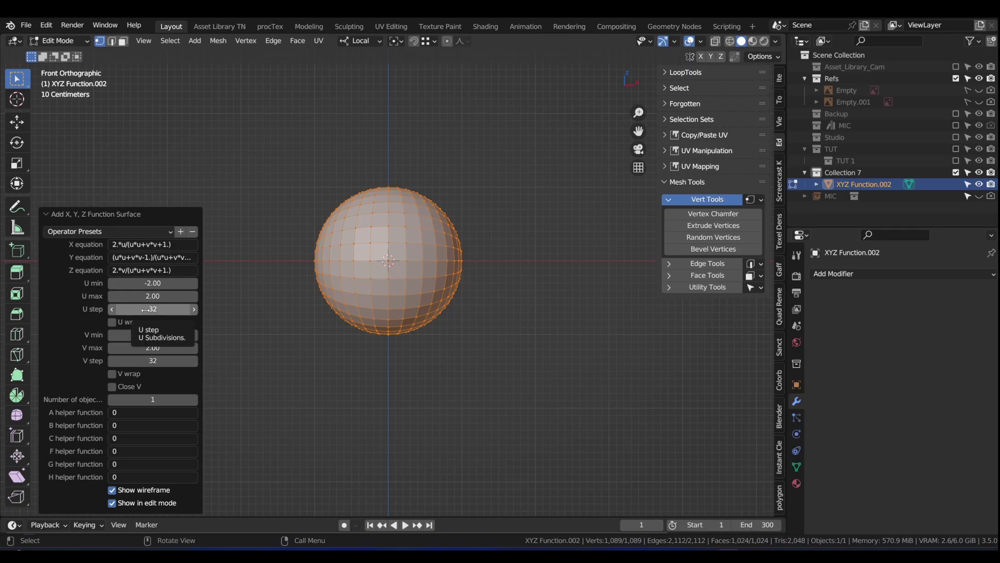
- Check the microphone close-up reference image, and set the sphere surface's U step and V step to 62
{"action": "key", "text": "alt+Tab"}
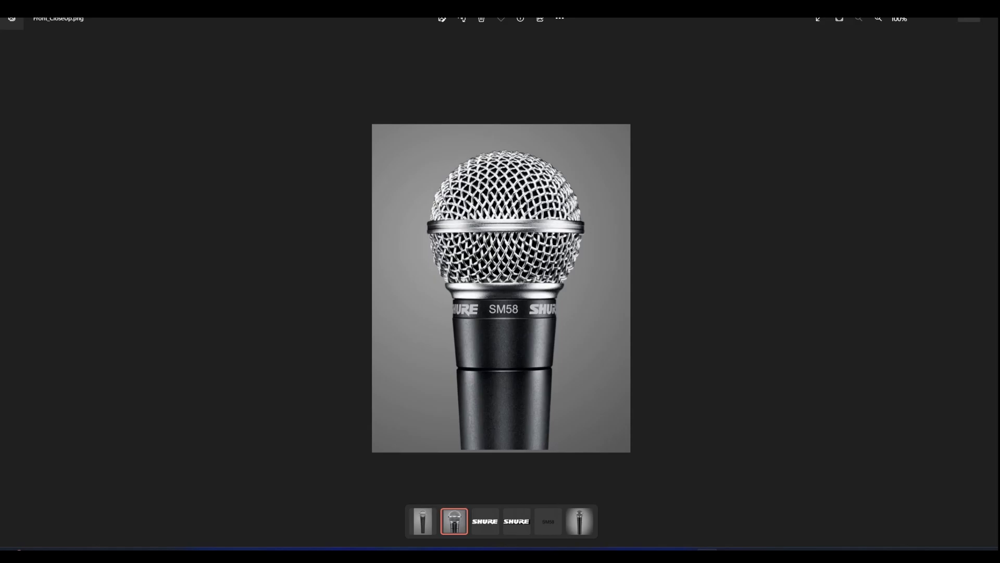
{"action": "left_click", "coordinate": [969, 19]}
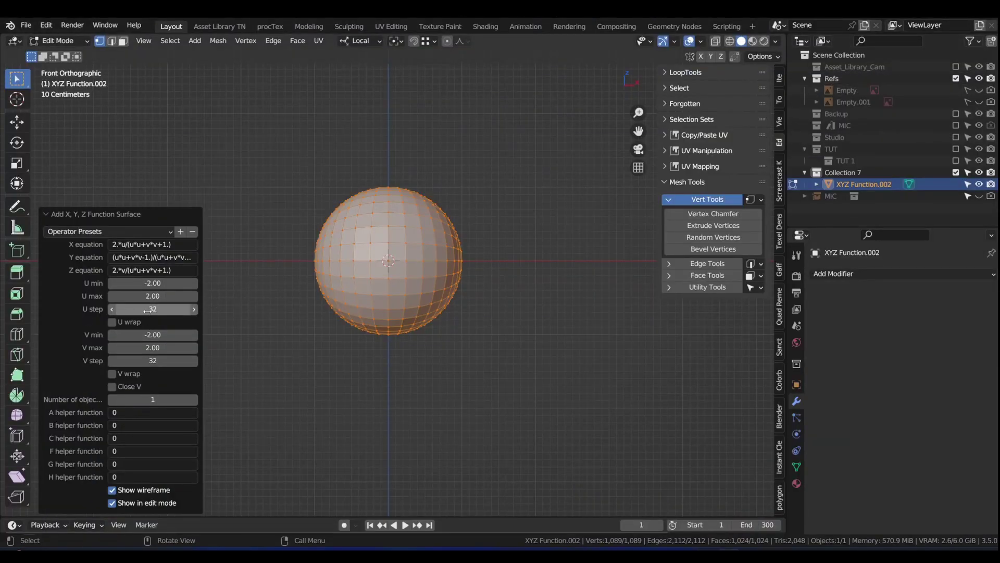
{"action": "double_click", "coordinate": [149, 311]}
{"action": "type", "text": "62"}
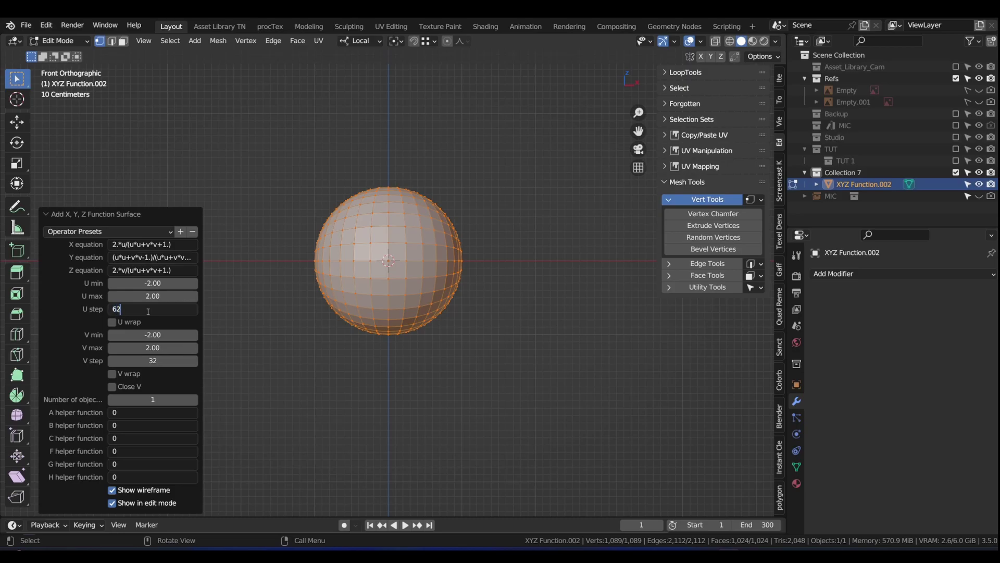
{"action": "key", "text": "Return"}
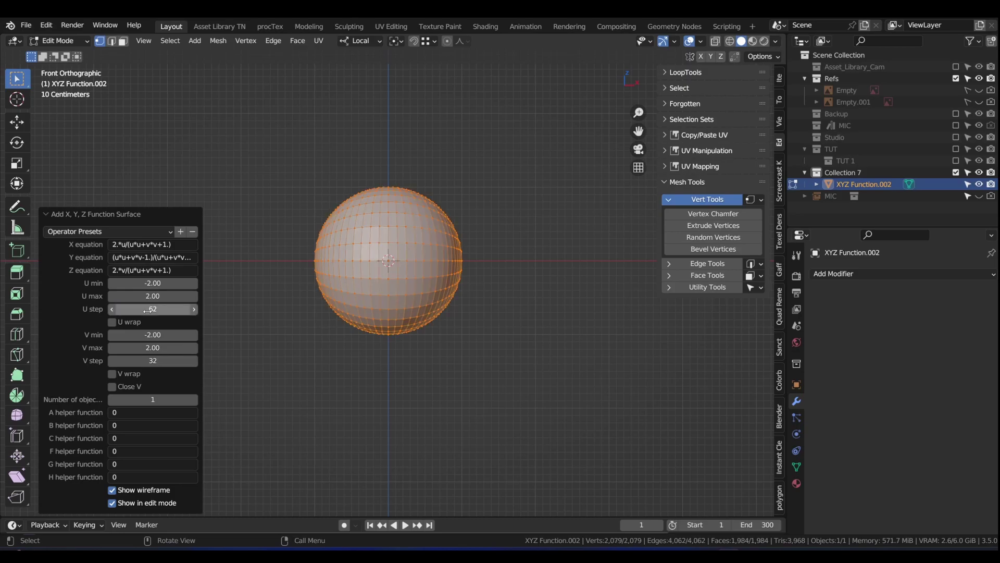
{"action": "double_click", "coordinate": [156, 361]}
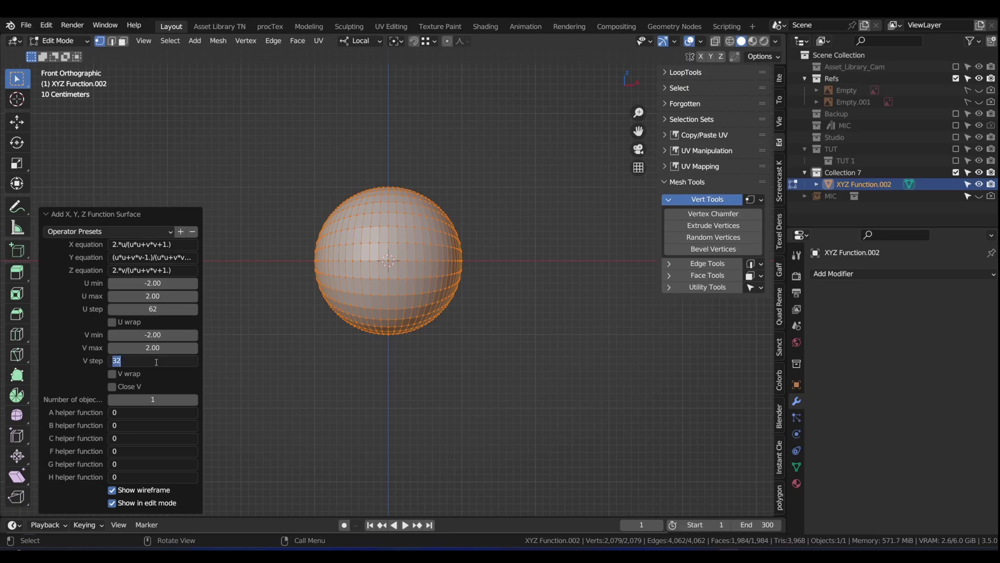
{"action": "type", "text": "62"}
{"action": "key", "text": "Return"}
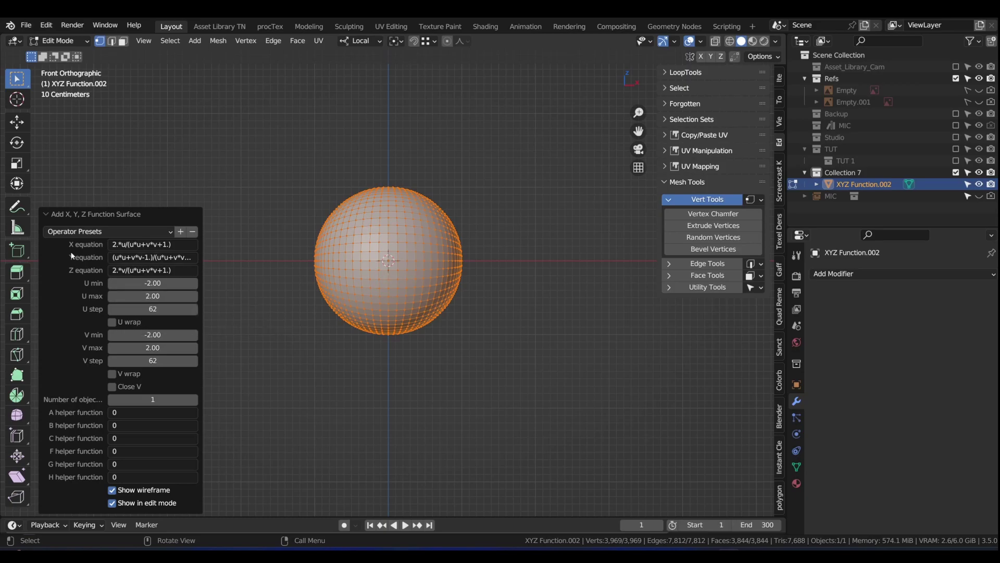
- From the right side view, rotate the whole sphere mesh 90 degrees about the 3D cursor so its opening faces down
{"action": "left_click", "coordinate": [41, 216]}
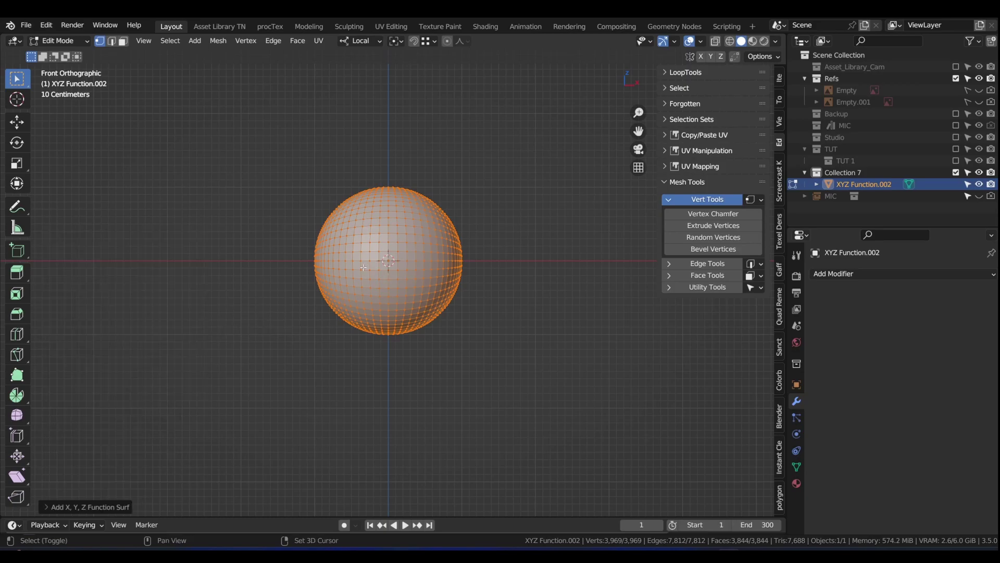
{"action": "middle_click_drag", "start_coordinate": [344, 255], "coordinate": [361, 260]}
{"action": "key", "text": "KP_3"}
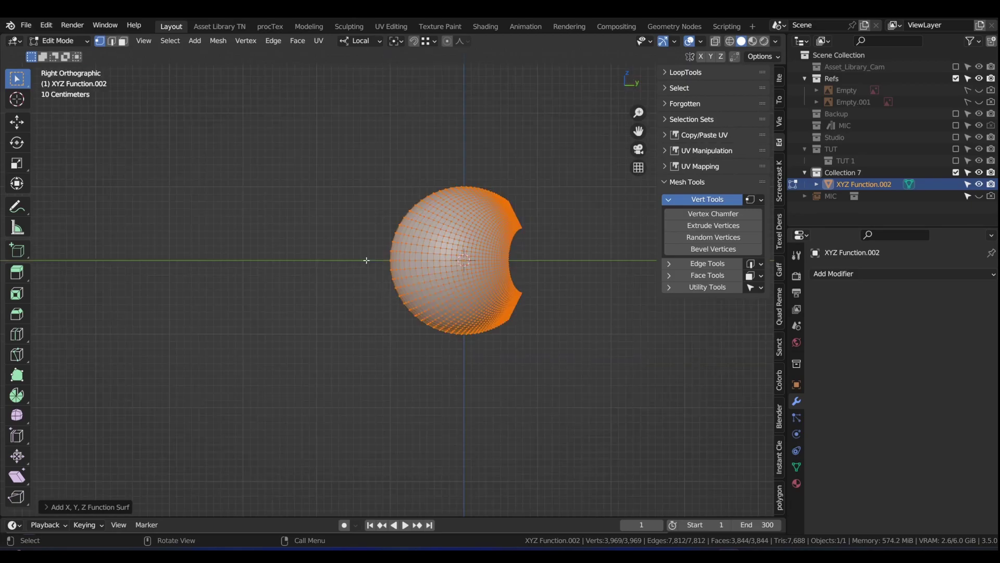
{"action": "middle_click_drag", "start_coordinate": [520, 253], "coordinate": [388, 163], "text": "shift"}
{"action": "scroll", "coordinate": [344, 259], "scroll_direction": "up", "scroll_amount": 3}
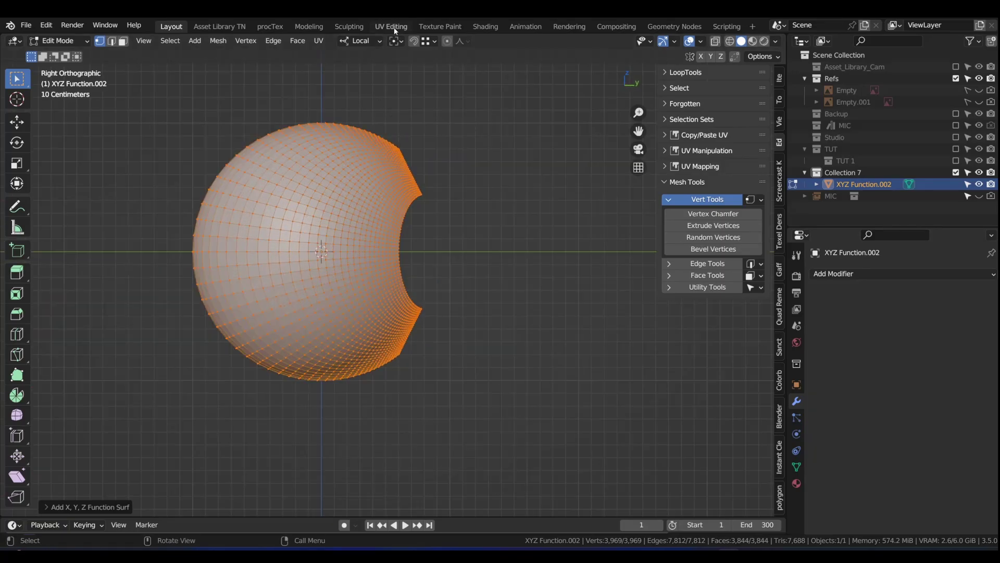
{"action": "left_click", "coordinate": [396, 40]}
{"action": "left_click", "coordinate": [395, 69]}
{"action": "key", "text": "r"}
{"action": "right_click", "coordinate": [392, 201]}
{"action": "middle_click_drag", "start_coordinate": [393, 201], "coordinate": [407, 153], "text": "shift"}
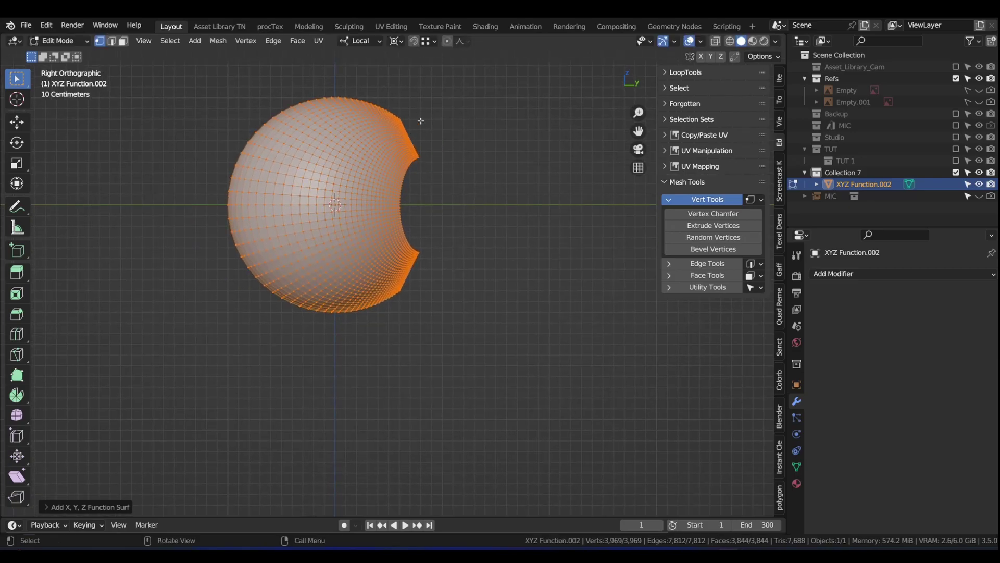
{"action": "type", "text": "r90"}
{"action": "key", "text": "Return"}
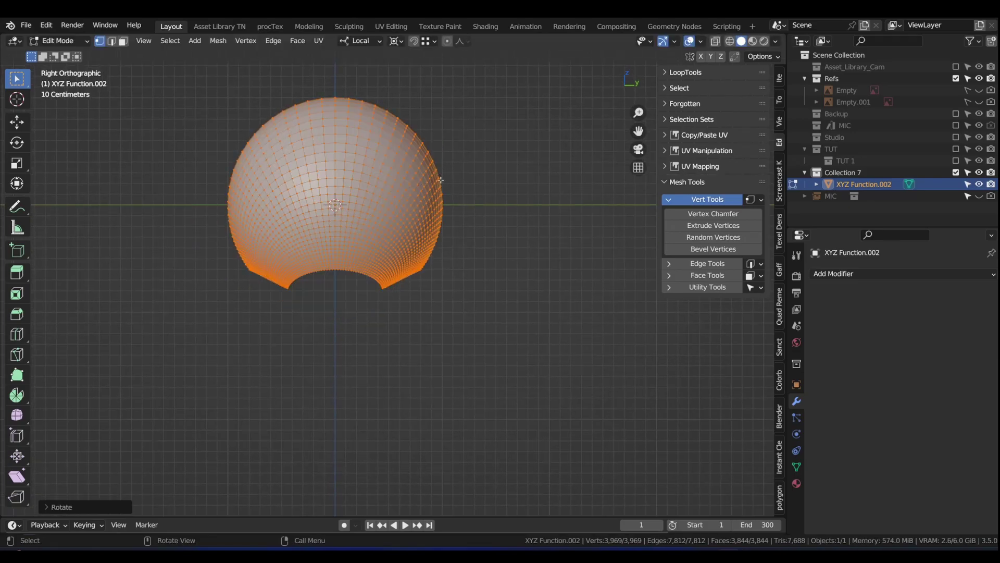
- Return to Object Mode in the front view and generate a Celtic Links knot curve from the sphere surface
{"action": "key", "text": "KP_1"}
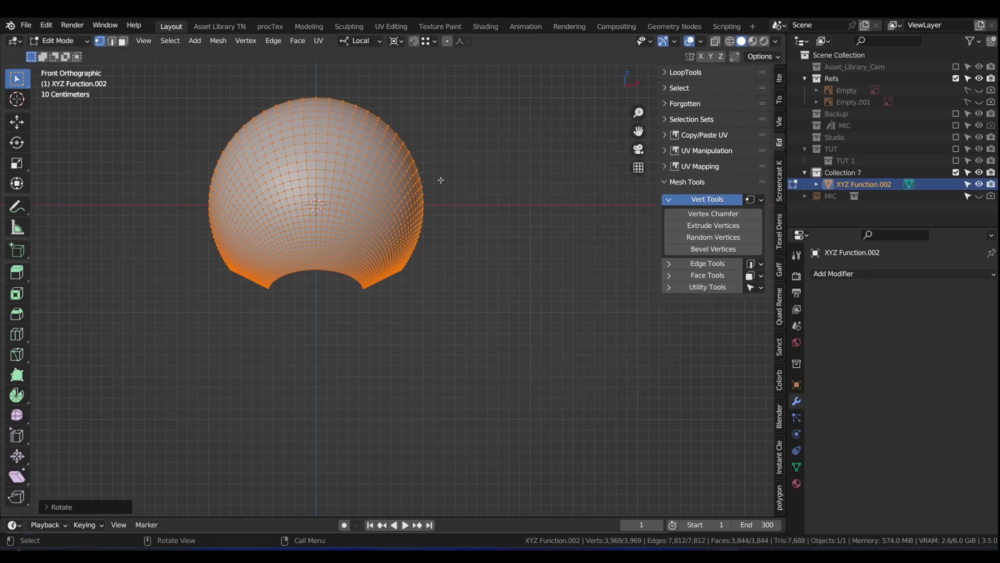
{"action": "middle_click_drag", "start_coordinate": [424, 211], "coordinate": [442, 251], "text": "shift"}
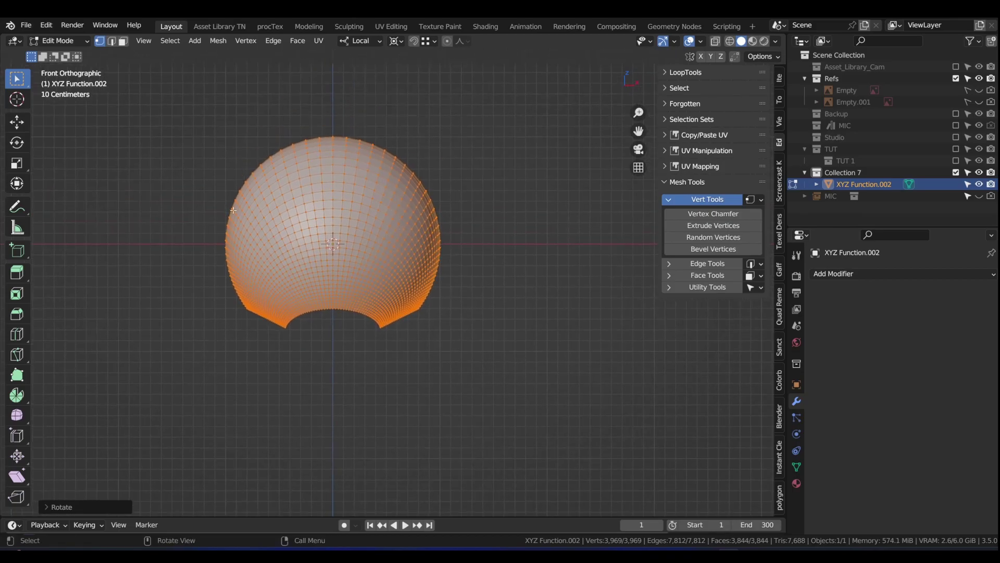
{"action": "key", "text": "Tab"}
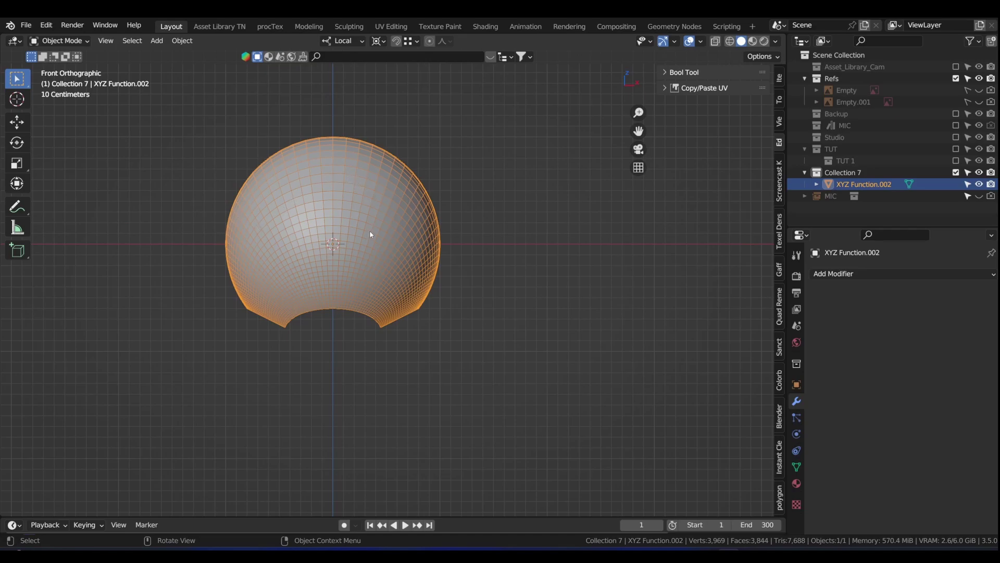
{"action": "scroll", "coordinate": [310, 198], "scroll_direction": "up", "scroll_amount": 2}
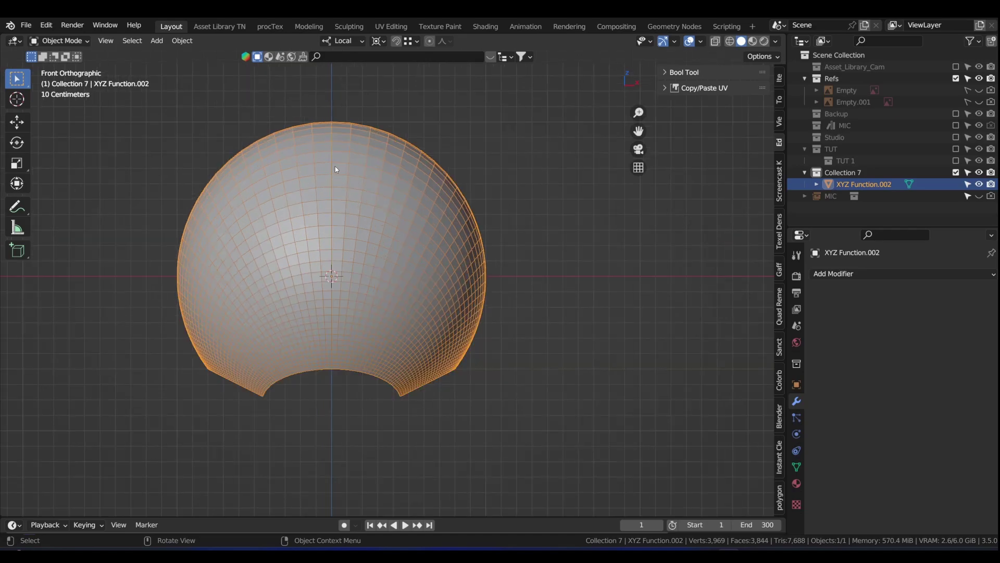
{"action": "scroll", "coordinate": [339, 169], "scroll_direction": "down", "scroll_amount": 1}
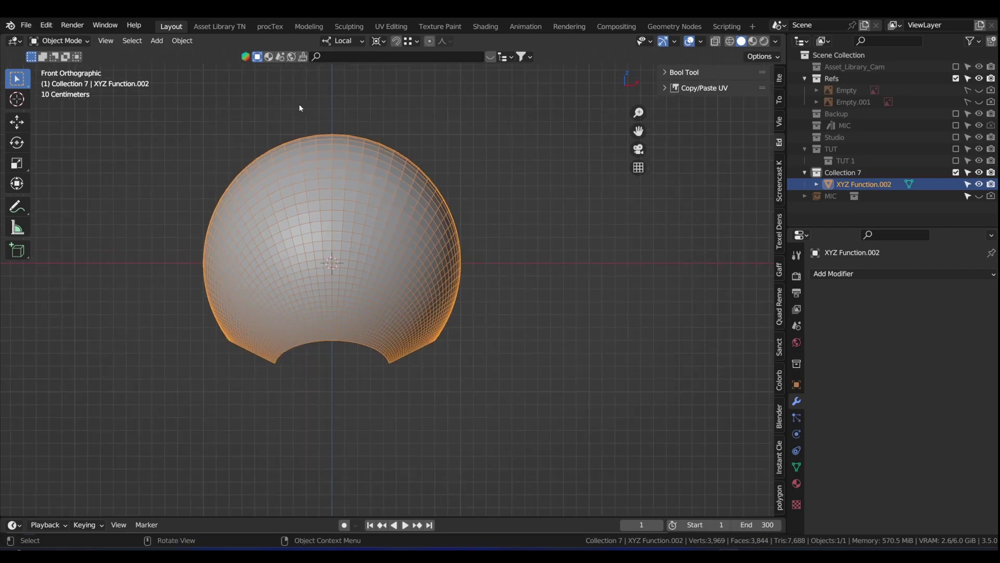
{"action": "key", "text": "shift+a"}
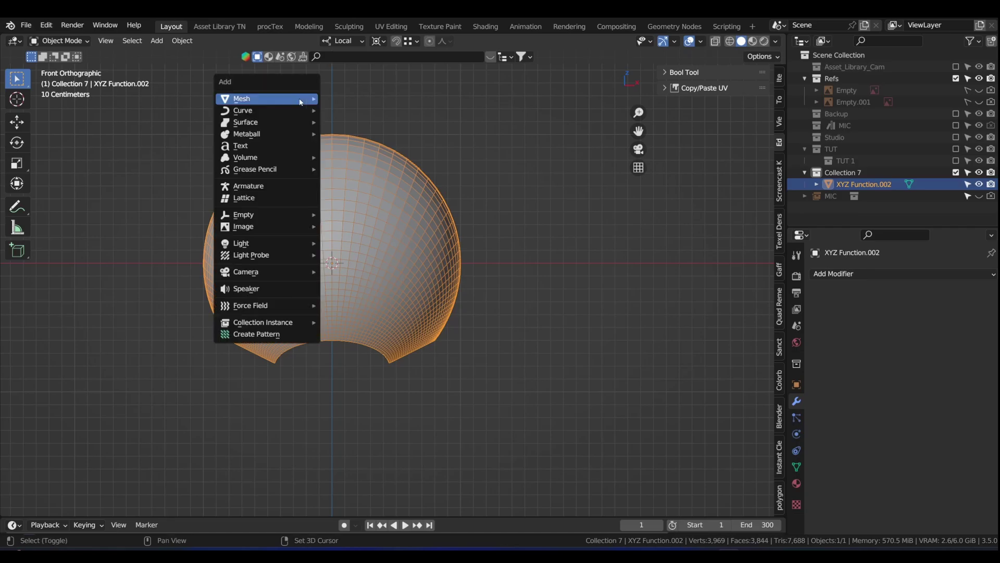
{"action": "mouse_move", "coordinate": [295, 115]}
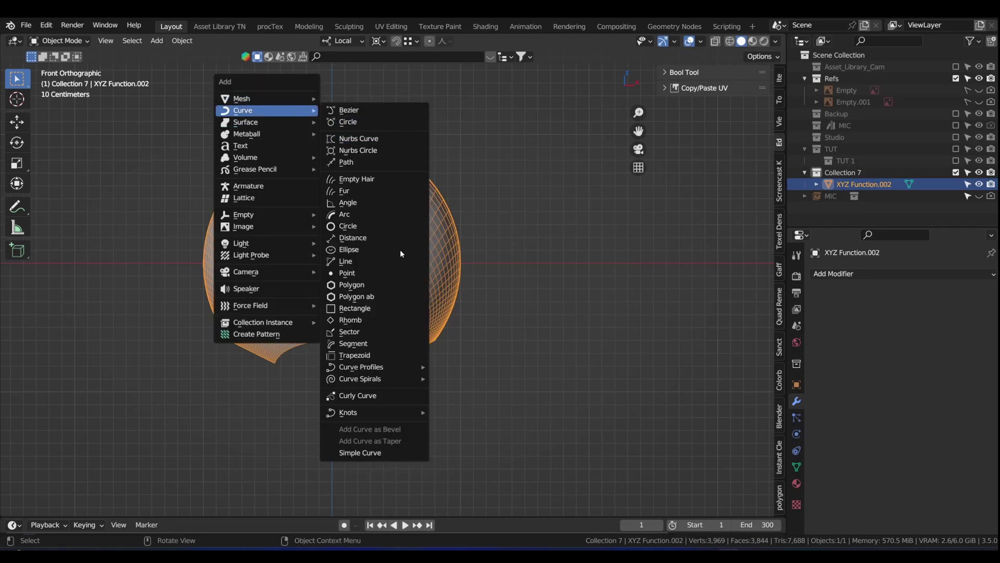
{"action": "mouse_move", "coordinate": [375, 413]}
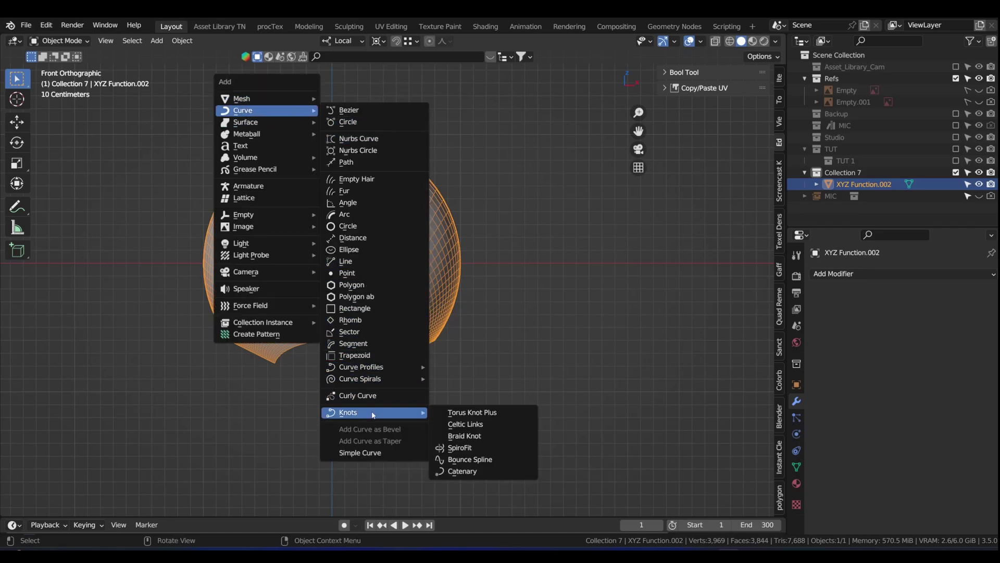
{"action": "left_click", "coordinate": [477, 426]}
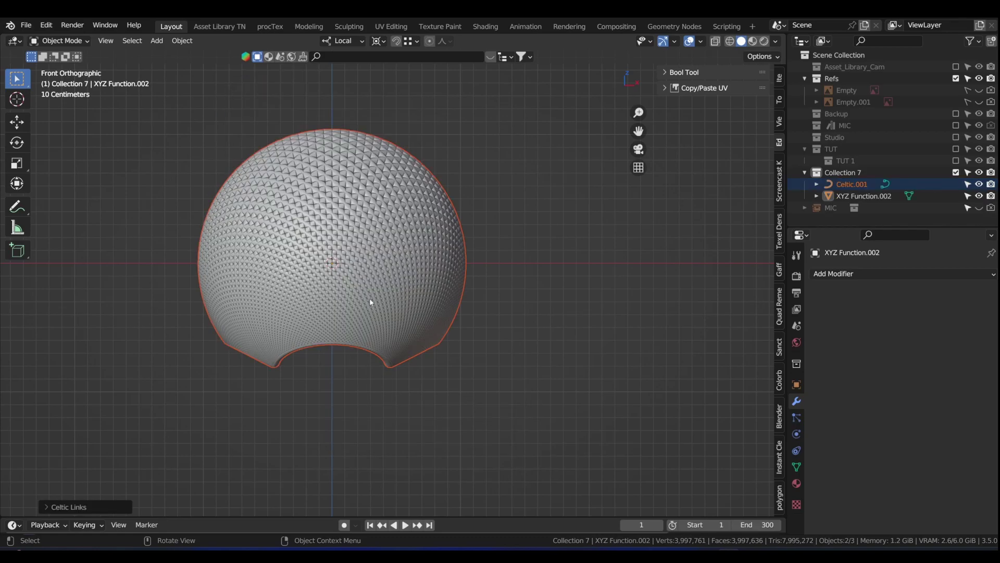
- Set the Celtic Links bevel depth to 0.015
{"action": "left_click", "coordinate": [50, 508]}
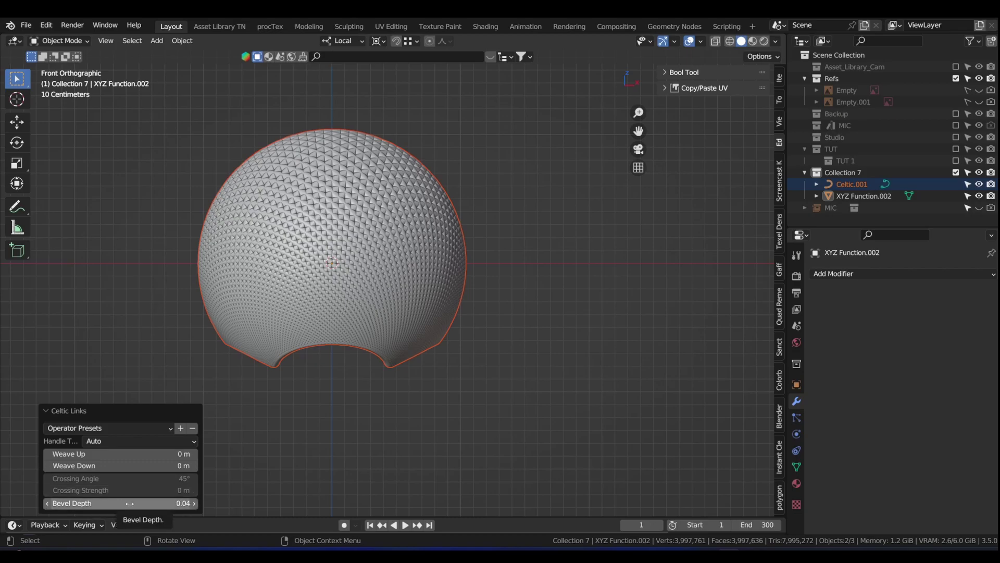
{"action": "left_click", "coordinate": [159, 503]}
{"action": "type", "text": ".015"}
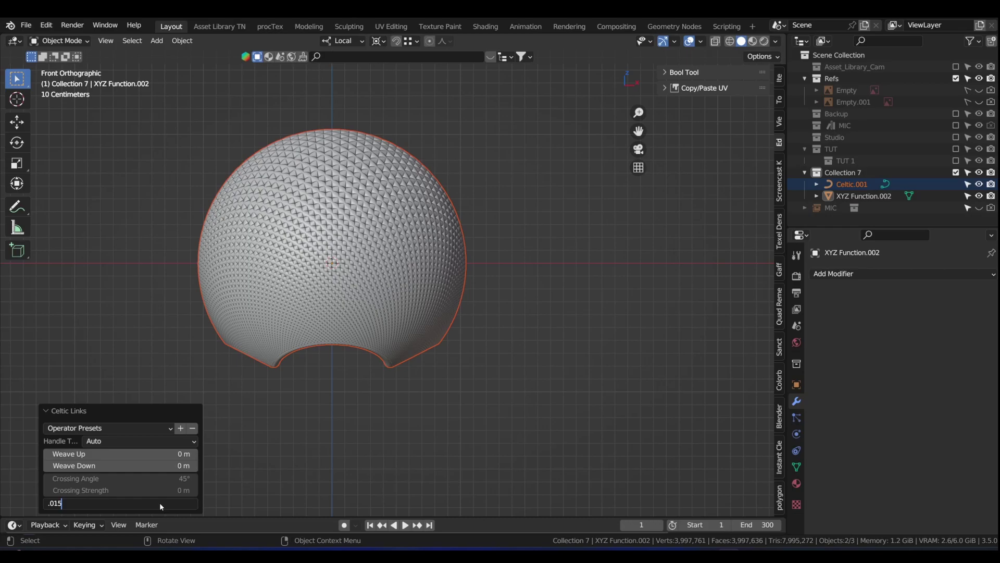
{"action": "key", "text": "Return"}
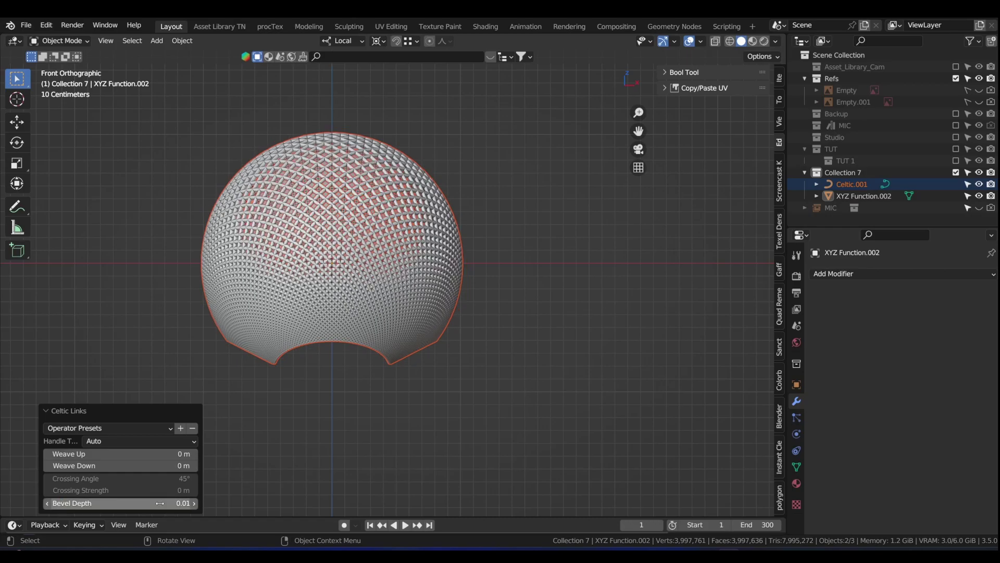
- Set the Celtic Links Weave Up to 0.04 m and Weave Down to -0.04 m
{"action": "scroll", "coordinate": [328, 280], "scroll_direction": "up", "scroll_amount": 3}
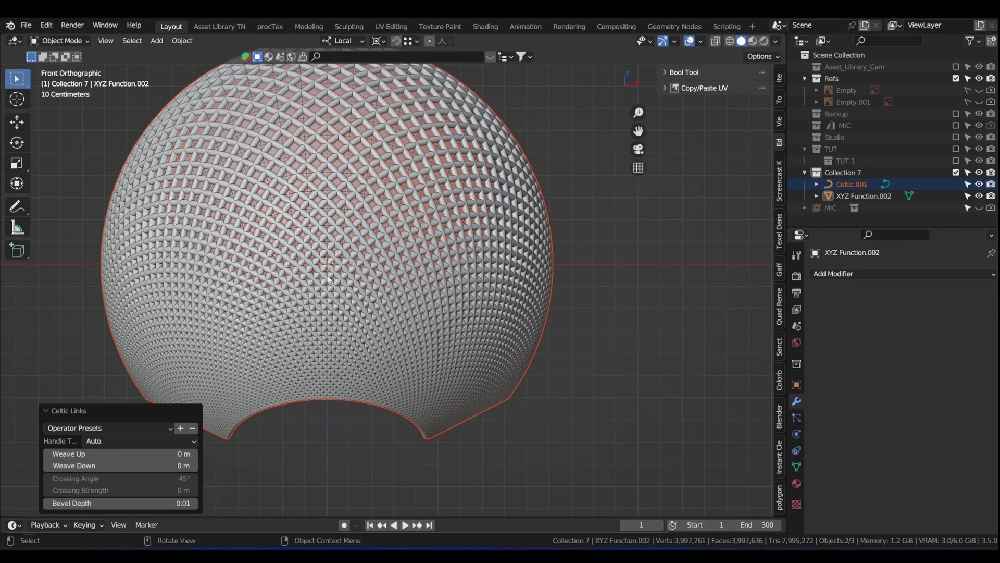
{"action": "scroll", "coordinate": [329, 280], "scroll_direction": "up", "scroll_amount": 5}
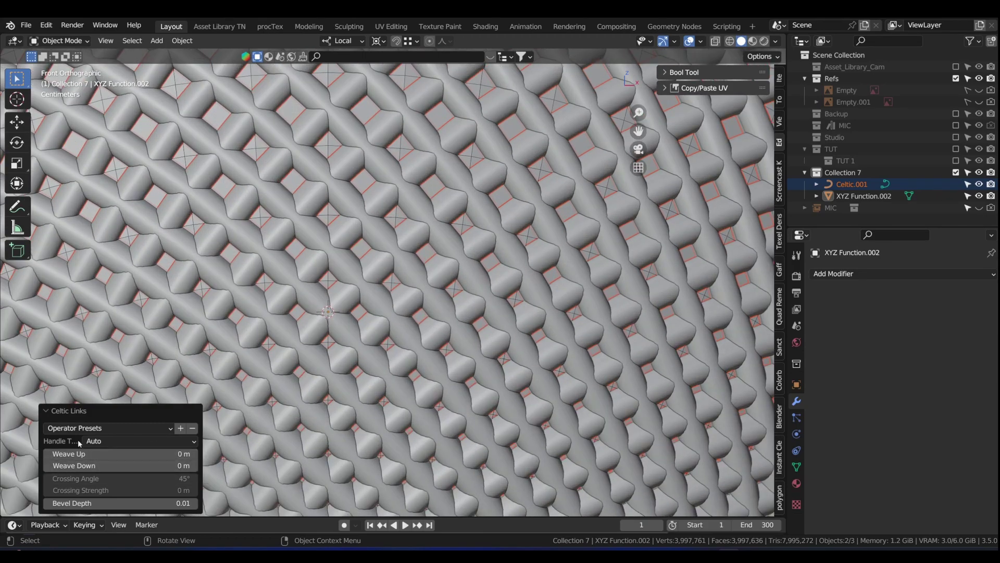
{"action": "left_click", "coordinate": [170, 456]}
{"action": "key", "text": "BackSpace"}
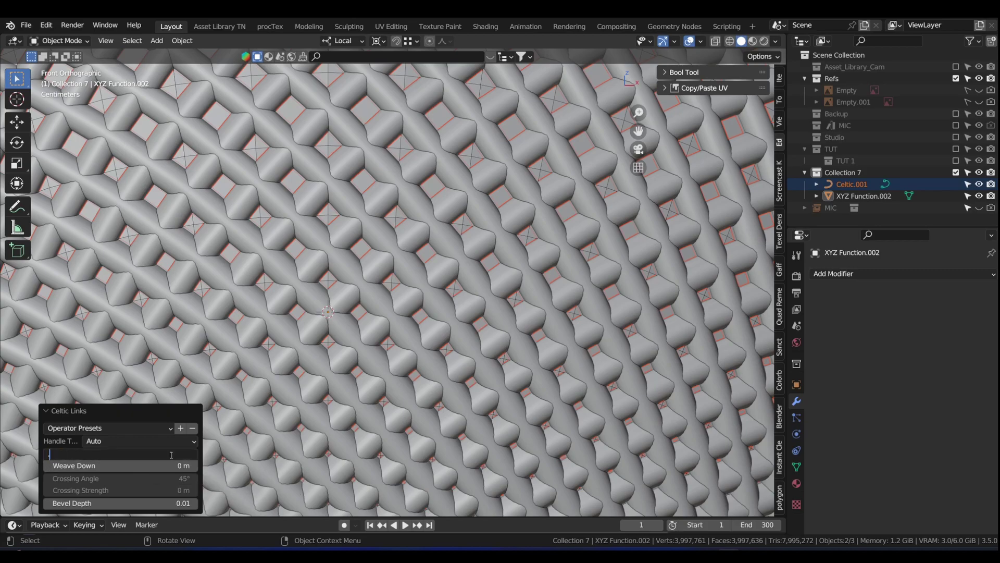
{"action": "type", "text": ".04"}
{"action": "key", "text": "Return"}
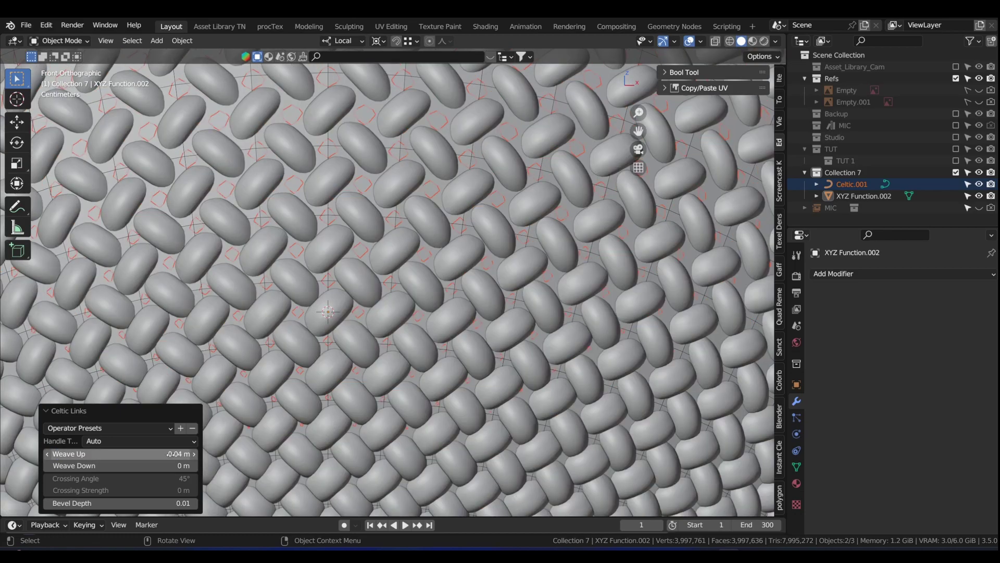
{"action": "double_click", "coordinate": [168, 469]}
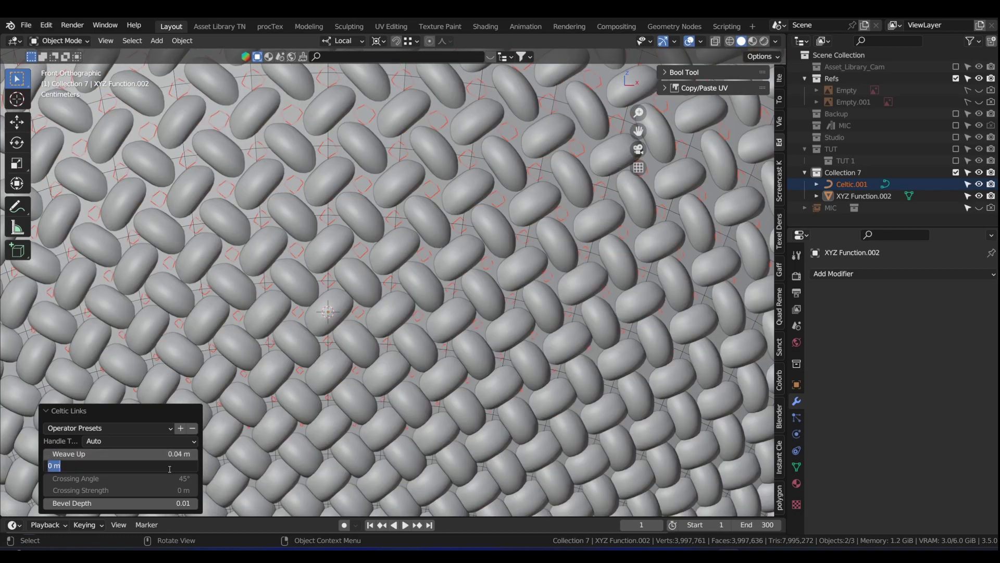
{"action": "key", "text": "BackSpace"}
{"action": "type", "text": "-.04"}
{"action": "key", "text": "Return"}
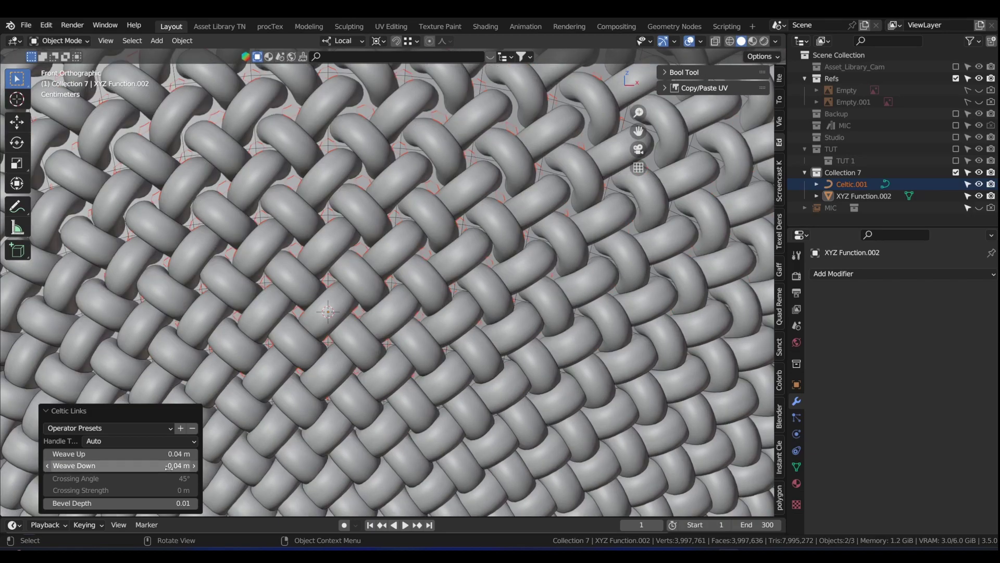
{"action": "left_click", "coordinate": [46, 411]}
- Inspect the woven Celtic Links grille up close and as a whole from the front view
{"action": "scroll", "coordinate": [318, 326], "scroll_direction": "down", "scroll_amount": 10}
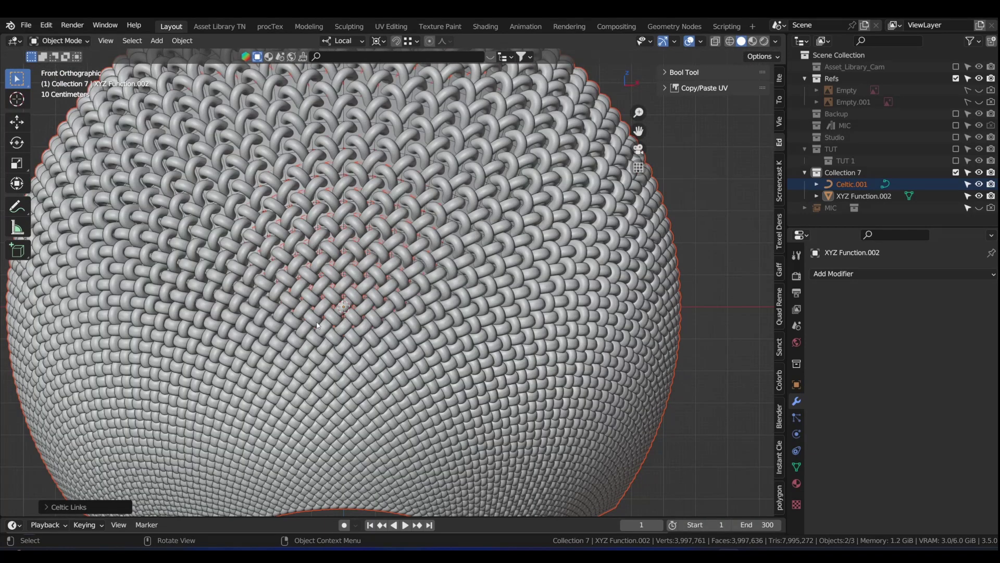
{"action": "scroll", "coordinate": [393, 399], "scroll_direction": "up", "scroll_amount": 3}
{"action": "middle_click_drag", "start_coordinate": [394, 399], "coordinate": [399, 230], "text": "shift"}
{"action": "scroll", "coordinate": [399, 230], "scroll_direction": "up", "scroll_amount": 2}
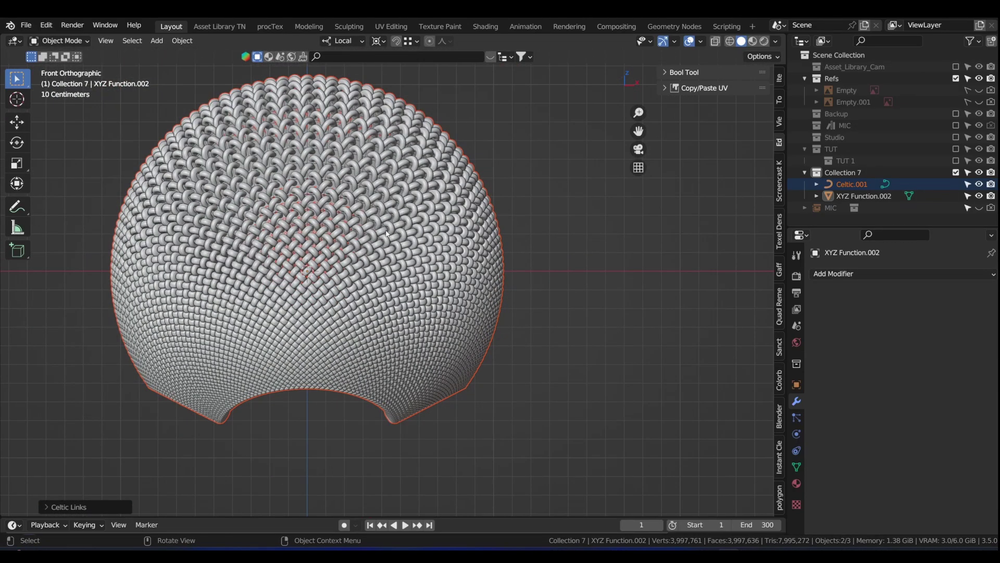
{"action": "key", "text": "Tab"}
{"action": "scroll", "coordinate": [386, 230], "scroll_direction": "up", "scroll_amount": 3}
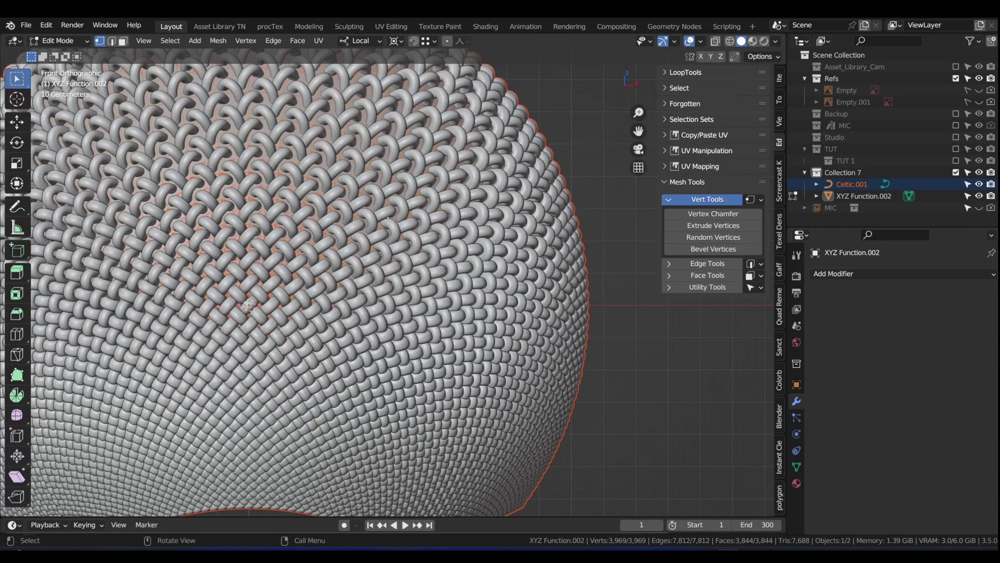
{"action": "key", "text": "Tab"}
{"action": "scroll", "coordinate": [390, 203], "scroll_direction": "down", "scroll_amount": 5}
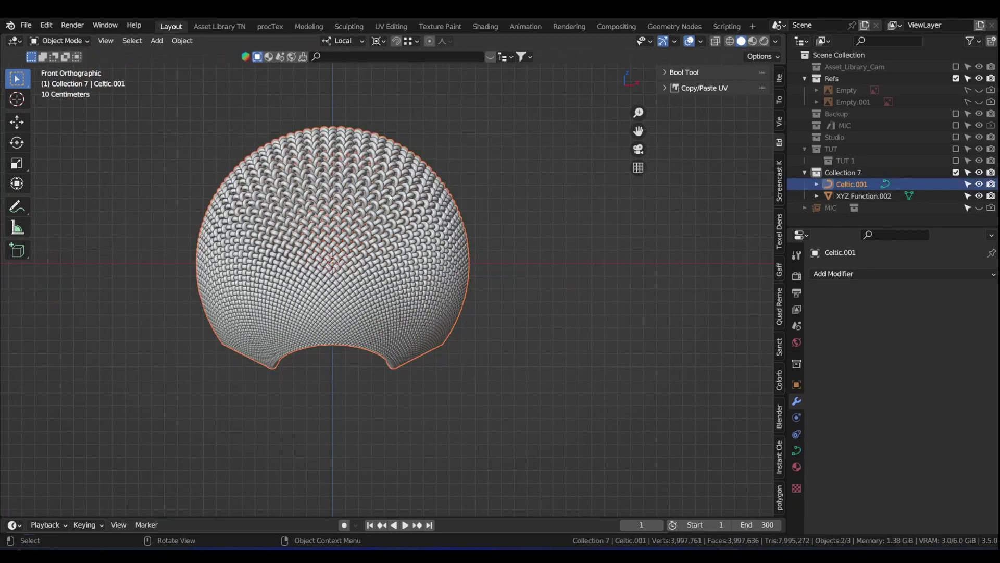
- Select the original XYZ Function surface under the weave and hide it in the viewport
{"action": "left_click", "coordinate": [862, 197]}
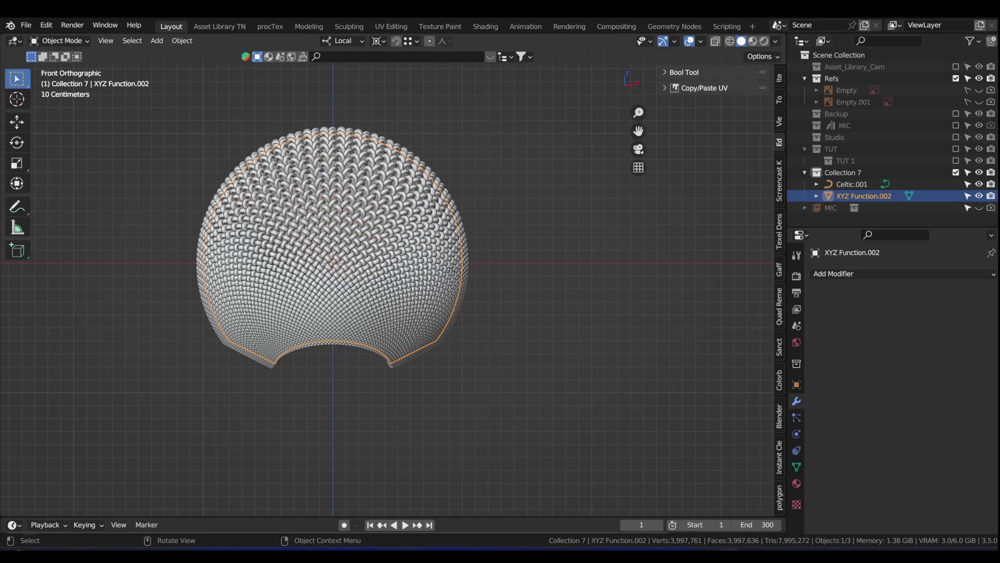
{"action": "key", "text": "g"}
{"action": "right_click", "coordinate": [659, 333]}
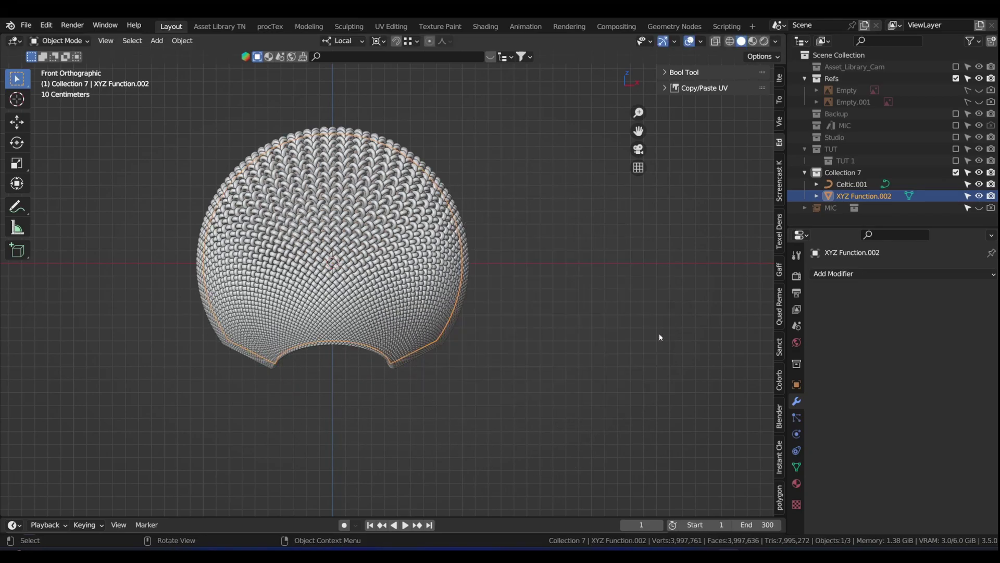
{"action": "left_click", "coordinate": [980, 196]}
- Select the Celtic curve and set its preview resolution to 2 to lighten the geometry
{"action": "left_click", "coordinate": [855, 185]}
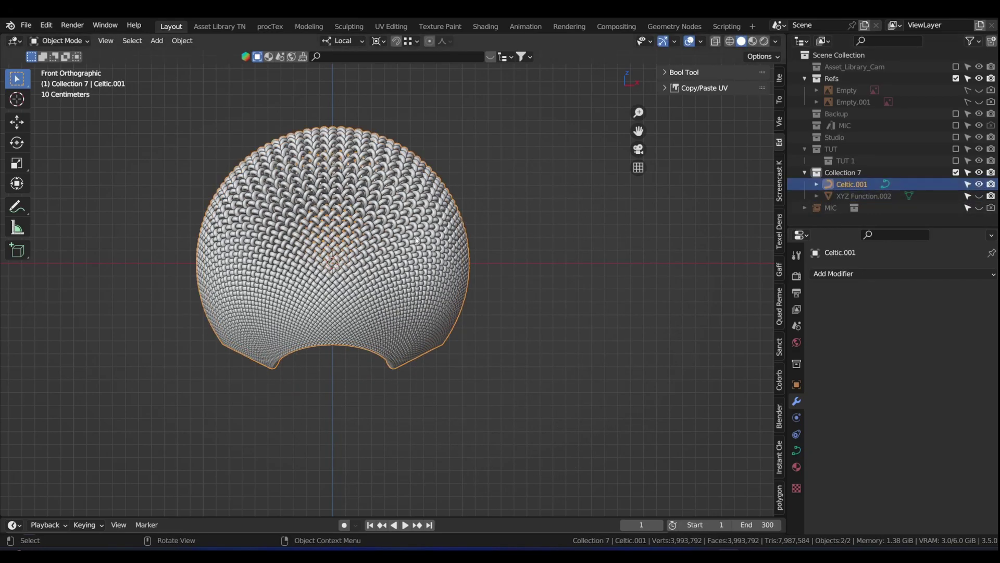
{"action": "scroll", "coordinate": [397, 210], "scroll_direction": "up", "scroll_amount": 2}
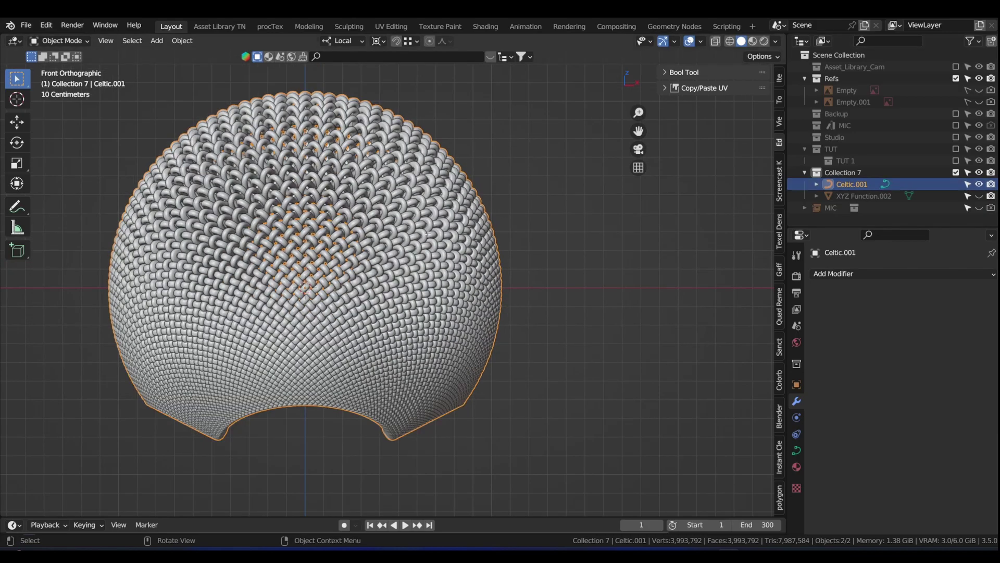
{"action": "key", "text": "Tab"}
{"action": "key", "text": "Tab"}
{"action": "left_click", "coordinate": [796, 450]}
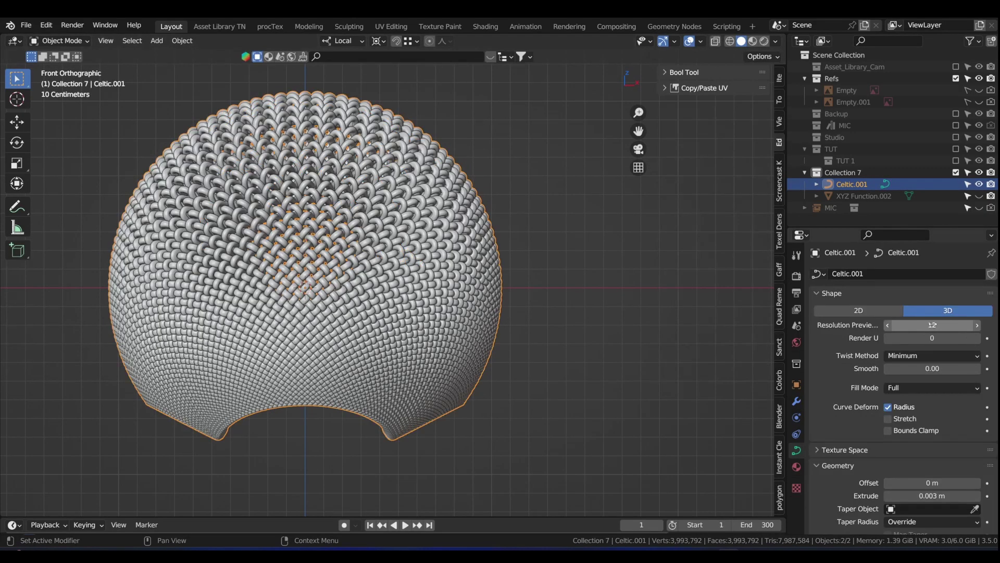
{"action": "left_click", "coordinate": [930, 325]}
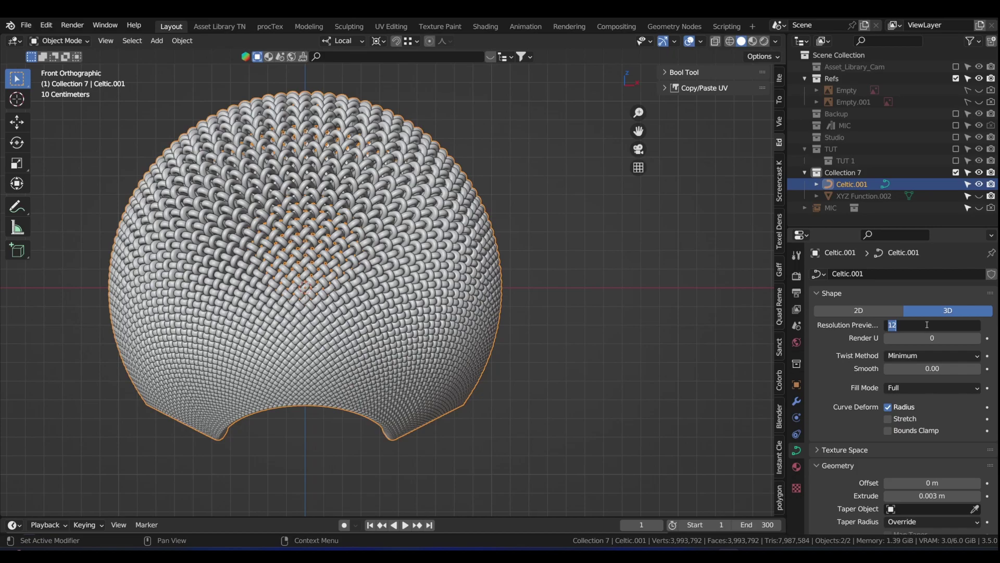
{"action": "type", "text": "2"}
{"action": "key", "text": "Return"}
{"action": "scroll", "coordinate": [383, 311], "scroll_direction": "down", "scroll_amount": 1}
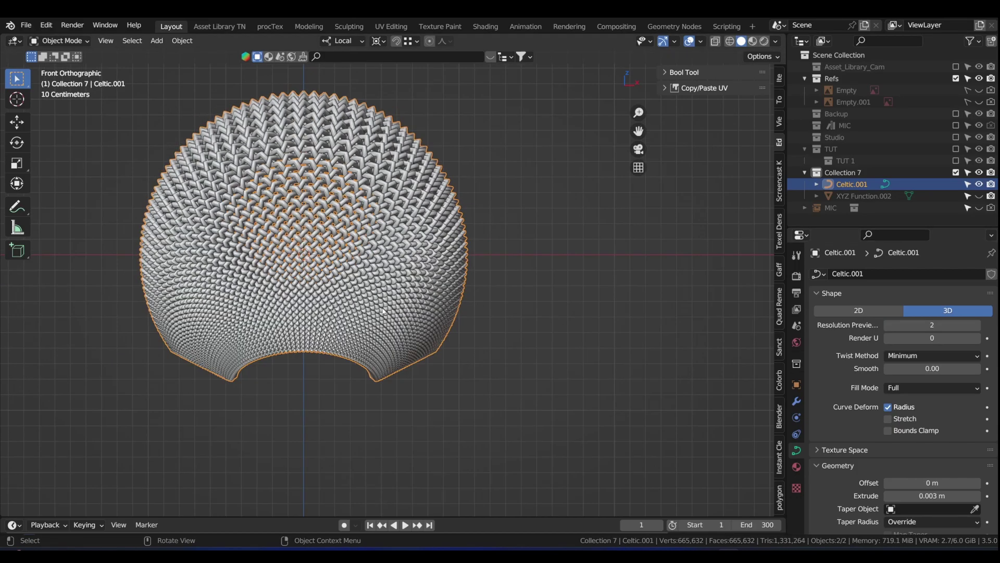
{"action": "middle_click_drag", "start_coordinate": [97, 265], "coordinate": [177, 225], "text": "shift"}
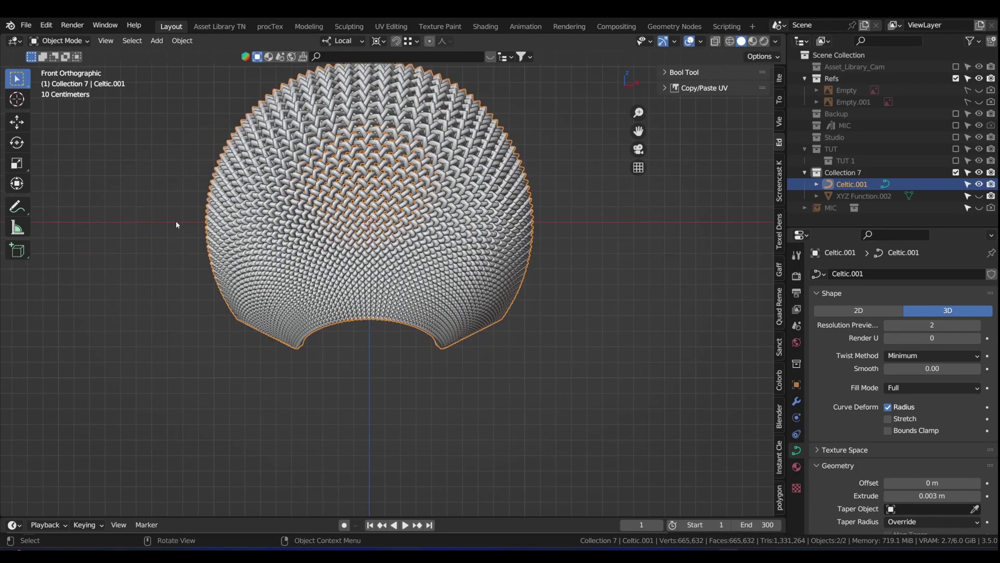
- Delete the control points of the Celtic curve's lower half in the front view, leaving only the upper dome
{"action": "key", "text": "Tab"}
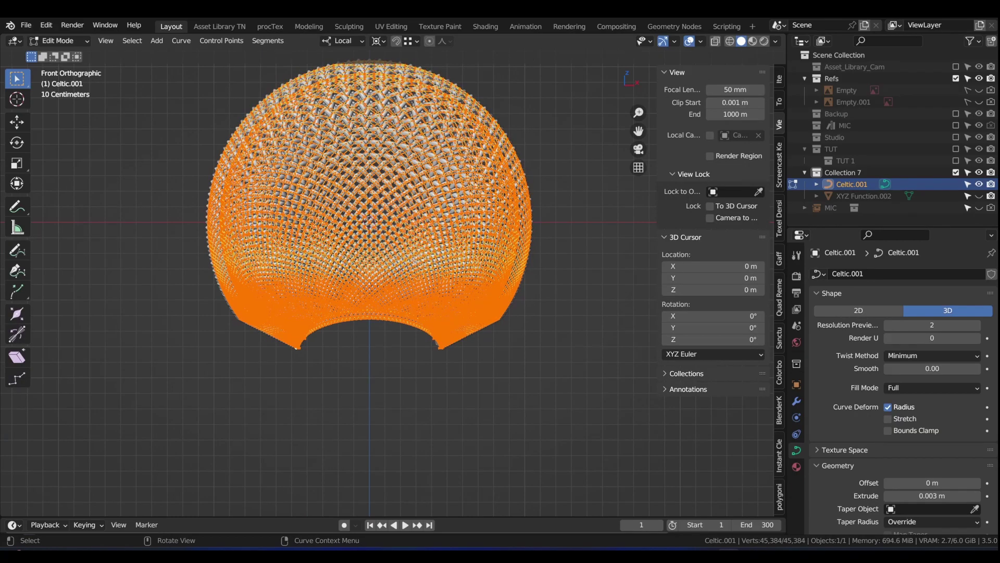
{"action": "scroll", "coordinate": [414, 261], "scroll_direction": "up", "scroll_amount": 1}
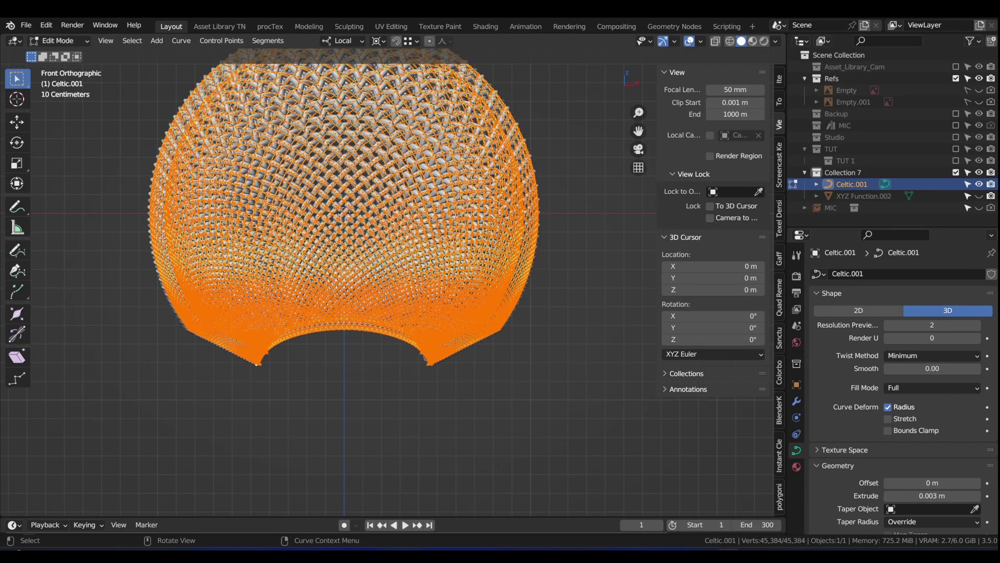
{"action": "scroll", "coordinate": [146, 216], "scroll_direction": "up", "scroll_amount": 5}
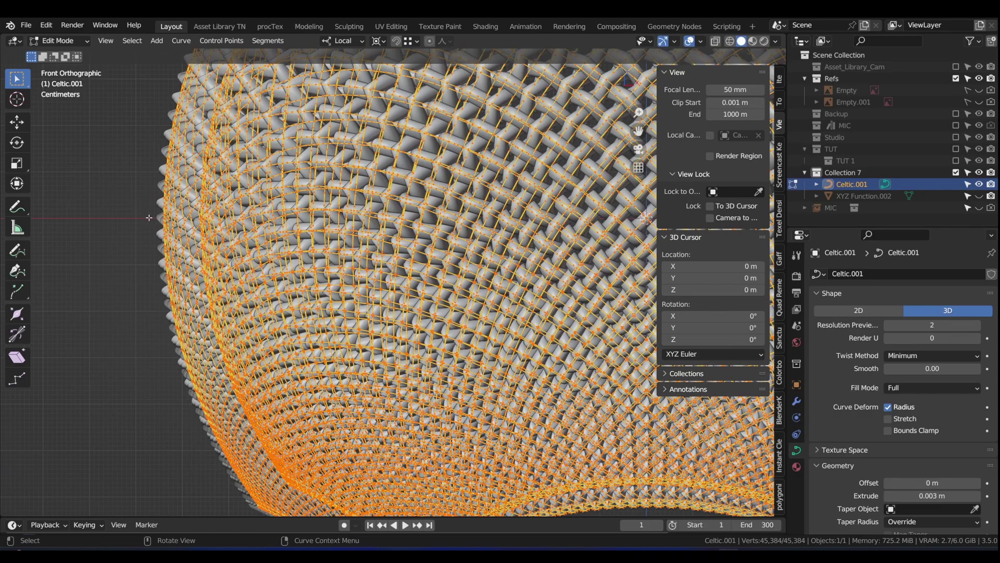
{"action": "scroll", "coordinate": [148, 228], "scroll_direction": "down", "scroll_amount": 5}
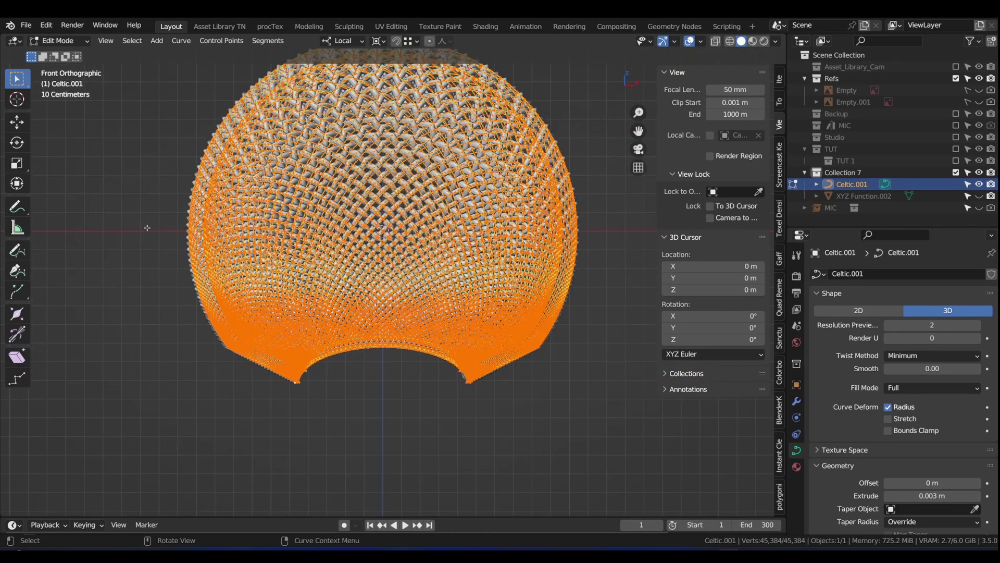
{"action": "scroll", "coordinate": [147, 227], "scroll_direction": "down", "scroll_amount": 2}
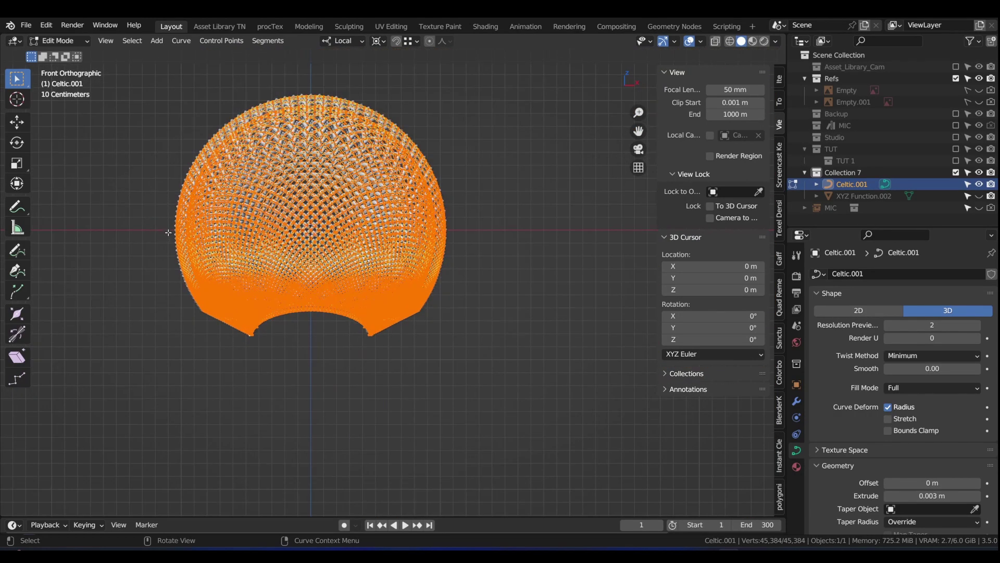
{"action": "left_click_drag", "start_coordinate": [168, 232], "coordinate": [525, 439]}
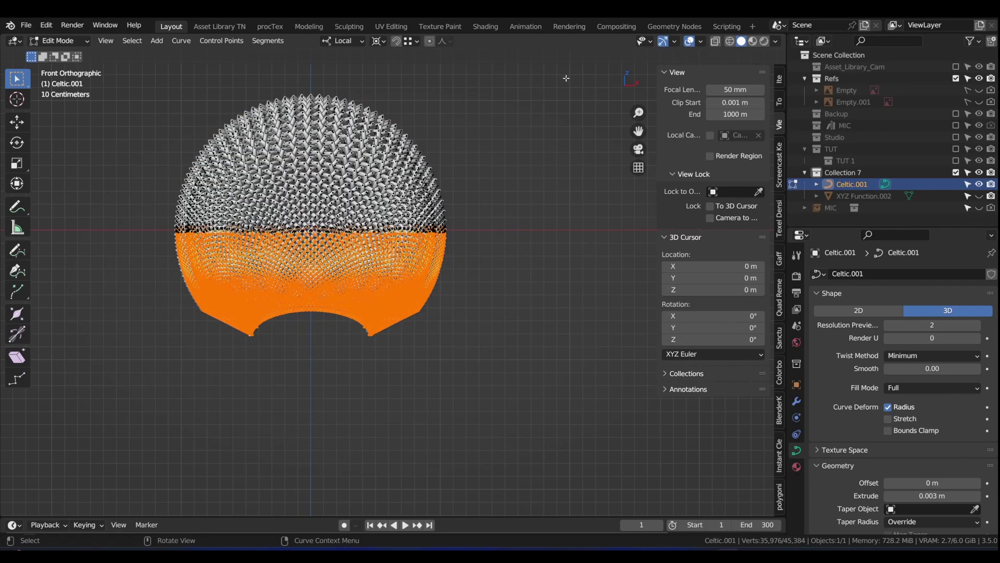
{"action": "key", "text": "x"}
{"action": "left_click", "coordinate": [576, 71]}
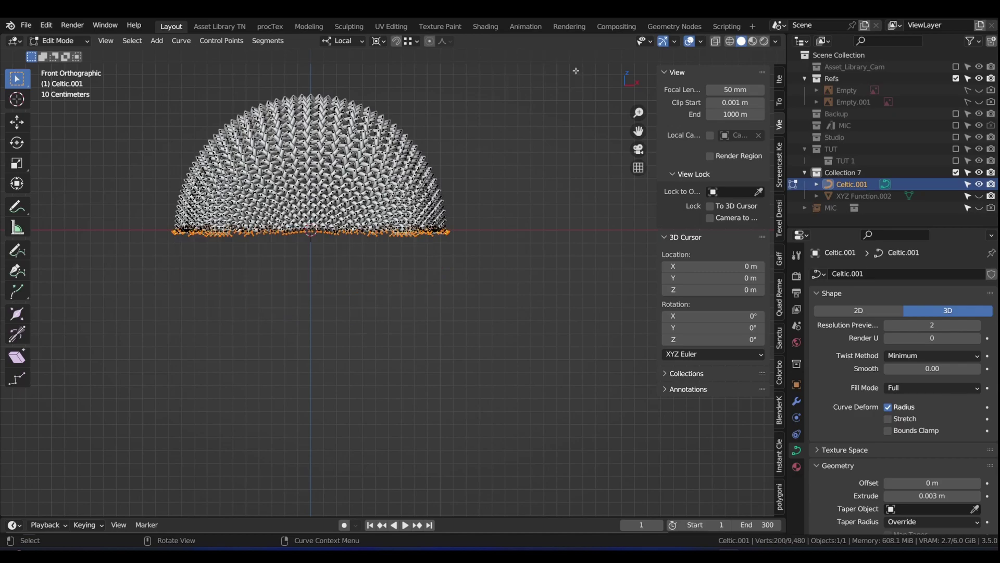
{"action": "scroll", "coordinate": [461, 233], "scroll_direction": "up", "scroll_amount": 2}
{"action": "key", "text": "Tab"}
- Set the Celtic curve's Extrude to 0 m so the strands have round cross-sections
{"action": "scroll", "coordinate": [407, 229], "scroll_direction": "up", "scroll_amount": 4}
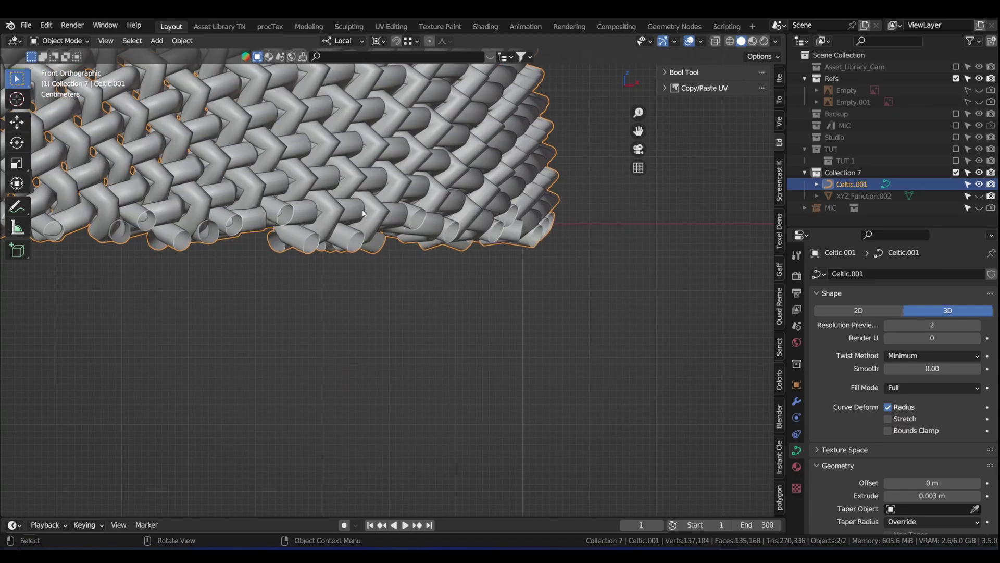
{"action": "middle_click_drag", "start_coordinate": [344, 232], "coordinate": [354, 252]}
{"action": "scroll", "coordinate": [344, 227], "scroll_direction": "down", "scroll_amount": 4}
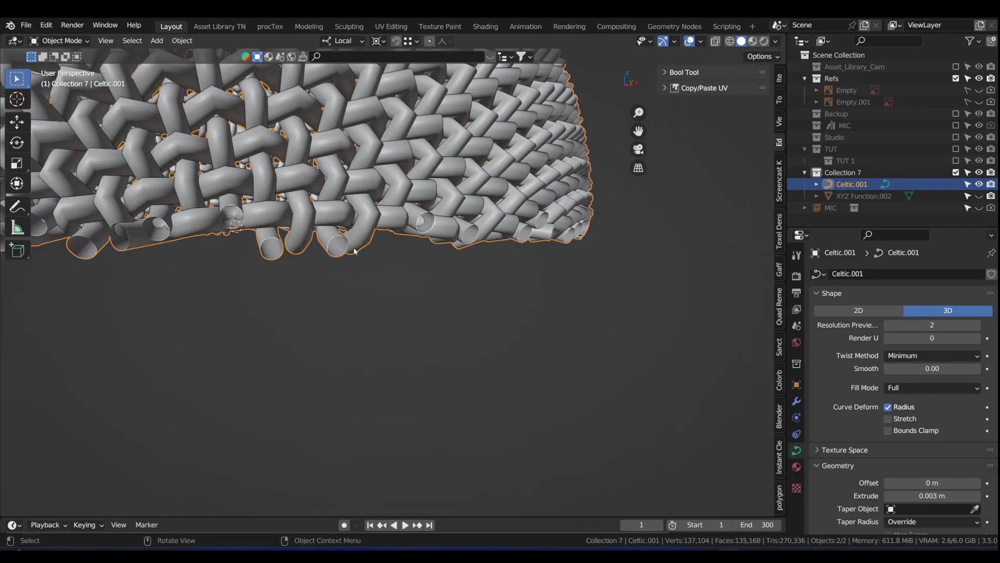
{"action": "scroll", "coordinate": [334, 244], "scroll_direction": "up", "scroll_amount": 1}
{"action": "scroll", "coordinate": [334, 239], "scroll_direction": "up", "scroll_amount": 2}
{"action": "scroll", "coordinate": [342, 235], "scroll_direction": "up", "scroll_amount": 3}
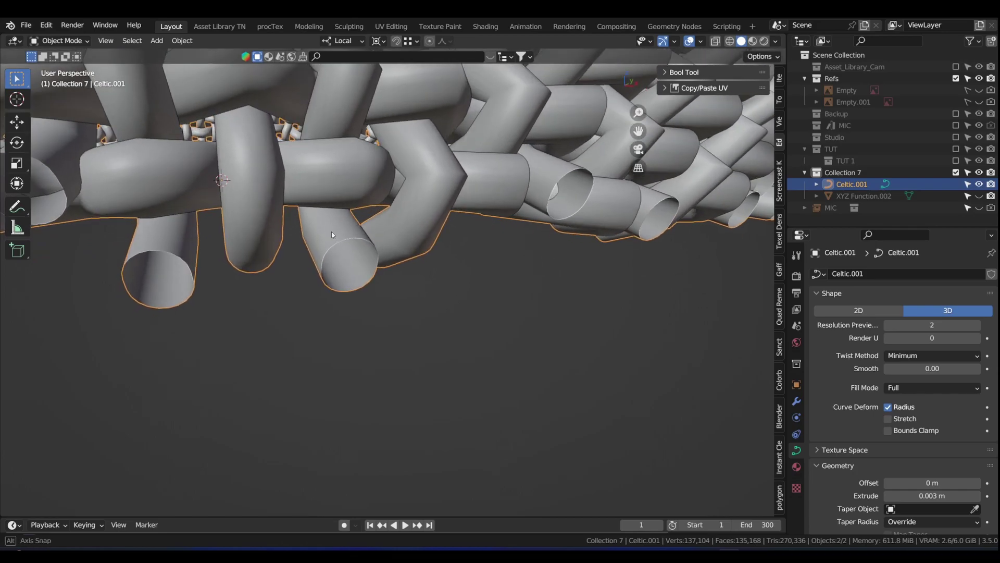
{"action": "middle_click_drag", "start_coordinate": [315, 277], "coordinate": [363, 234]}
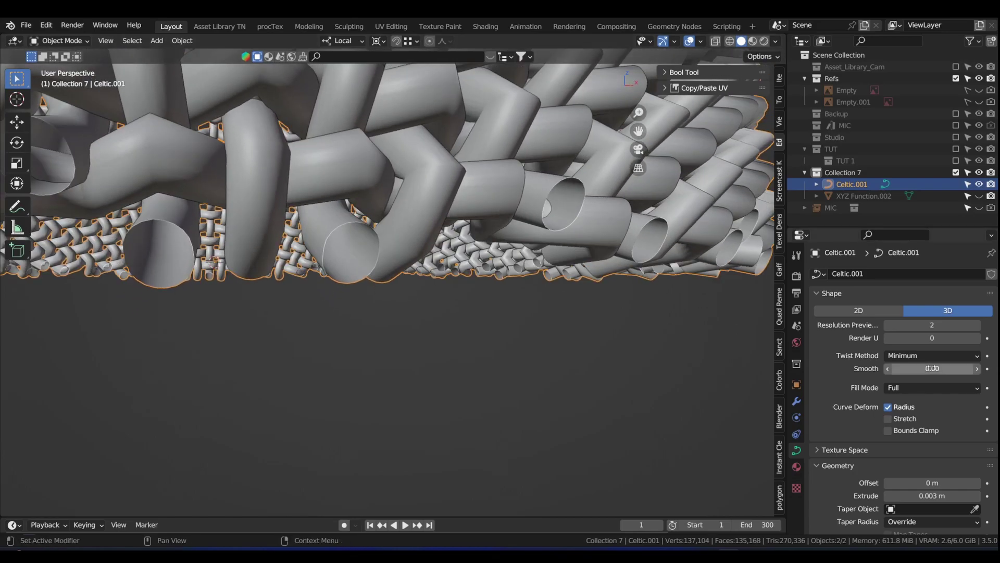
{"action": "scroll", "coordinate": [894, 369], "scroll_direction": "down", "scroll_amount": 6}
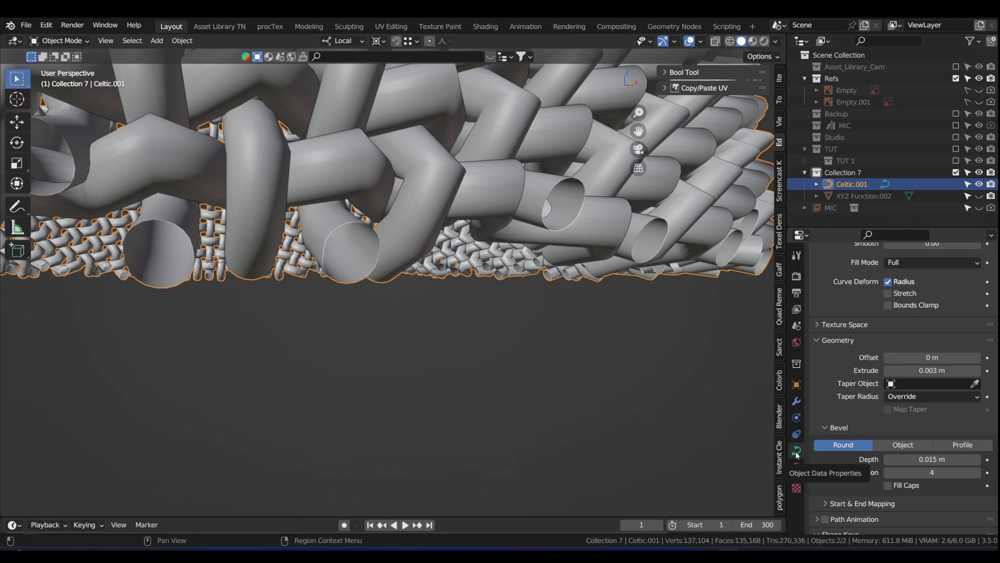
{"action": "left_click_drag", "start_coordinate": [916, 371], "coordinate": [952, 371]}
{"action": "key", "text": "Escape"}
{"action": "left_click", "coordinate": [925, 370]}
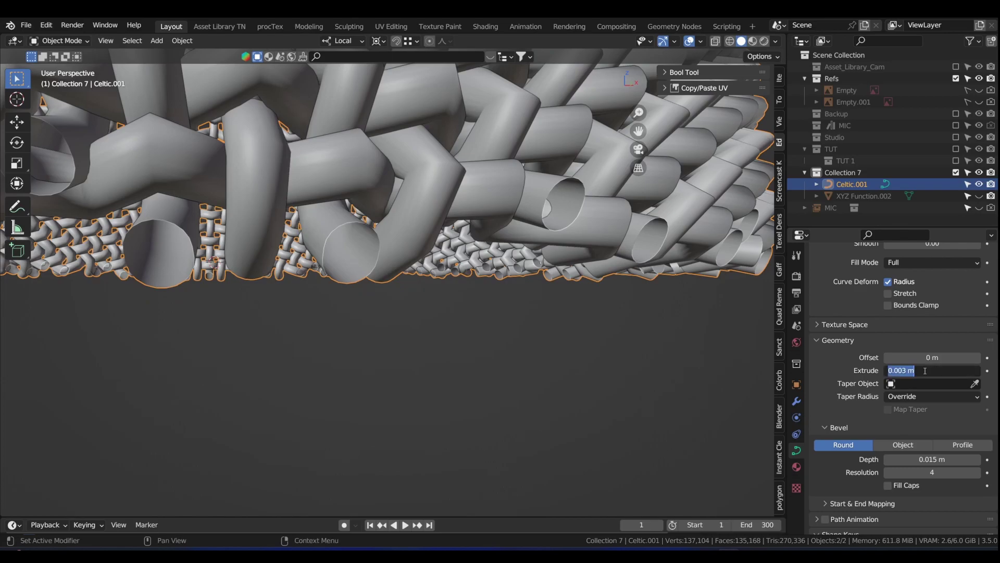
{"action": "type", "text": "0"}
{"action": "key", "text": "Return"}
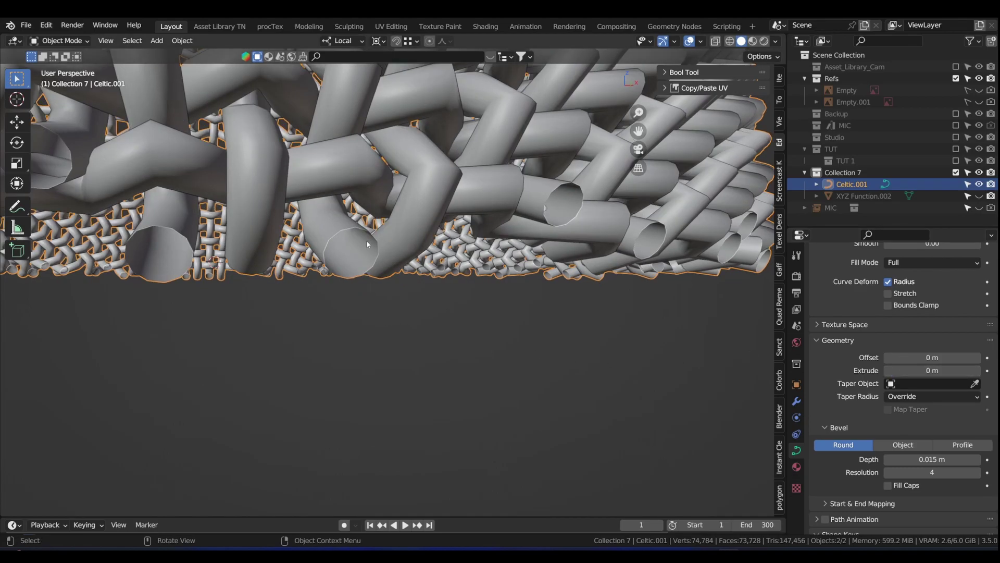
- Set the Celtic curve's bevel Resolution to 2 to lighten the strand geometry
{"action": "scroll", "coordinate": [914, 349], "scroll_direction": "down", "scroll_amount": 5}
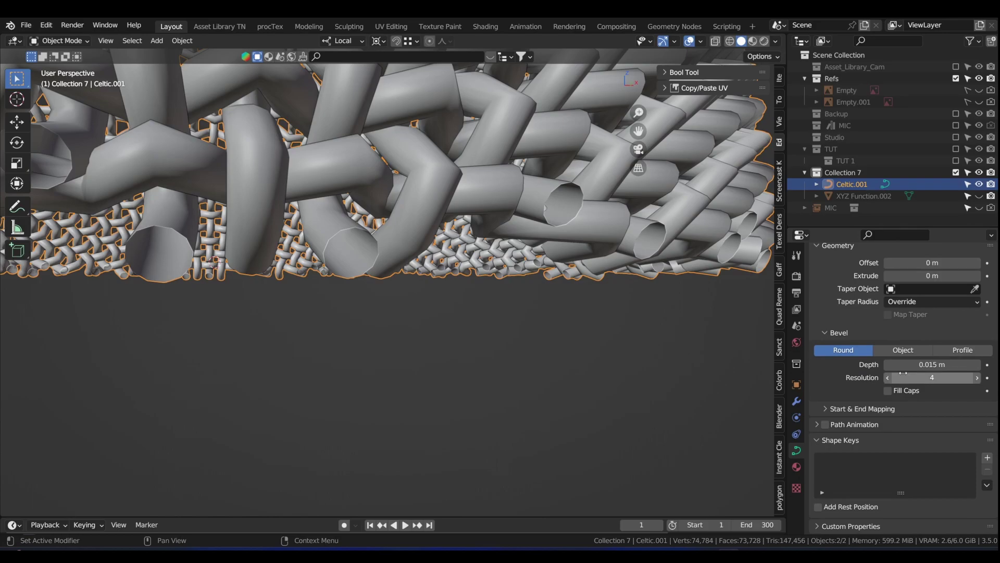
{"action": "left_click", "coordinate": [929, 377]}
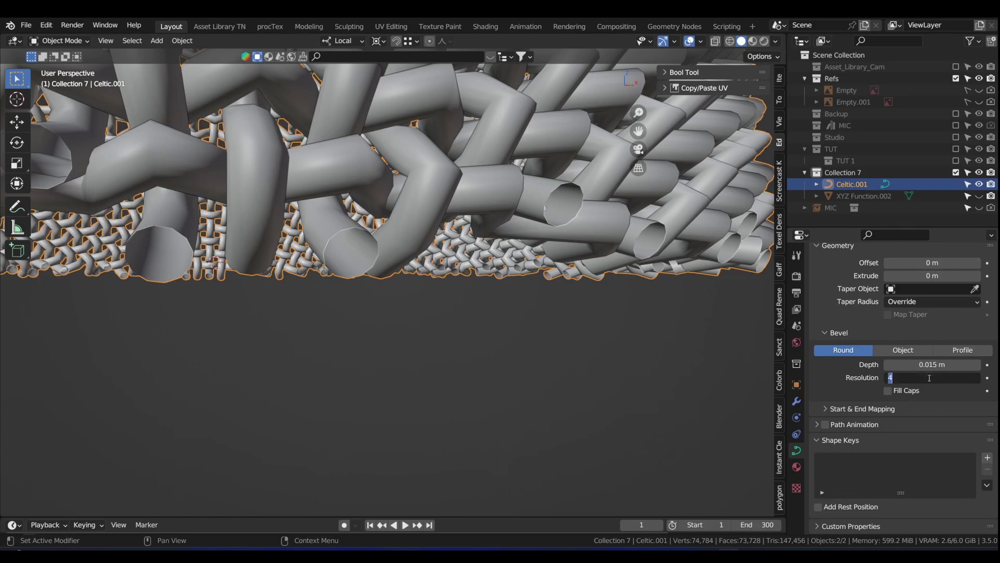
{"action": "type", "text": "2"}
{"action": "key", "text": "Return"}
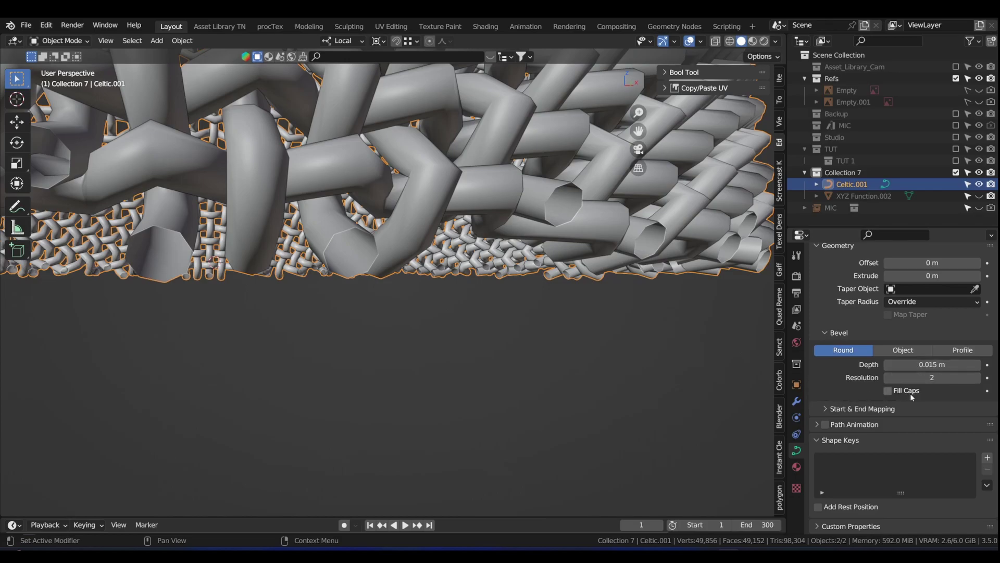
{"action": "middle_click_drag", "start_coordinate": [448, 289], "coordinate": [398, 278]}
{"action": "scroll", "coordinate": [411, 290], "scroll_direction": "down", "scroll_amount": 6}
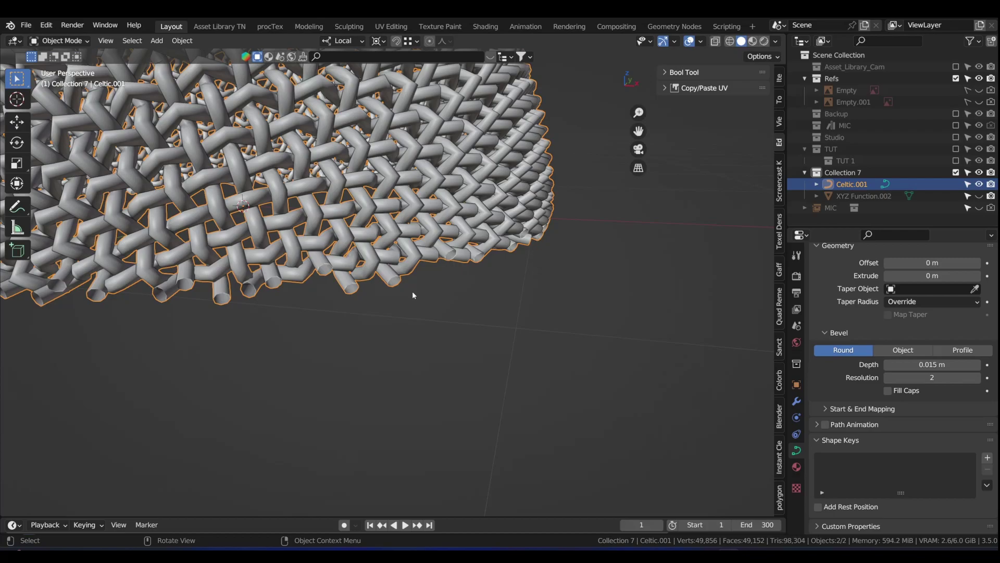
- Convert the Celtic curve to a mesh and check its geometry in Edit Mode
{"action": "key", "text": "KP_1"}
{"action": "scroll", "coordinate": [408, 282], "scroll_direction": "up", "scroll_amount": 10}
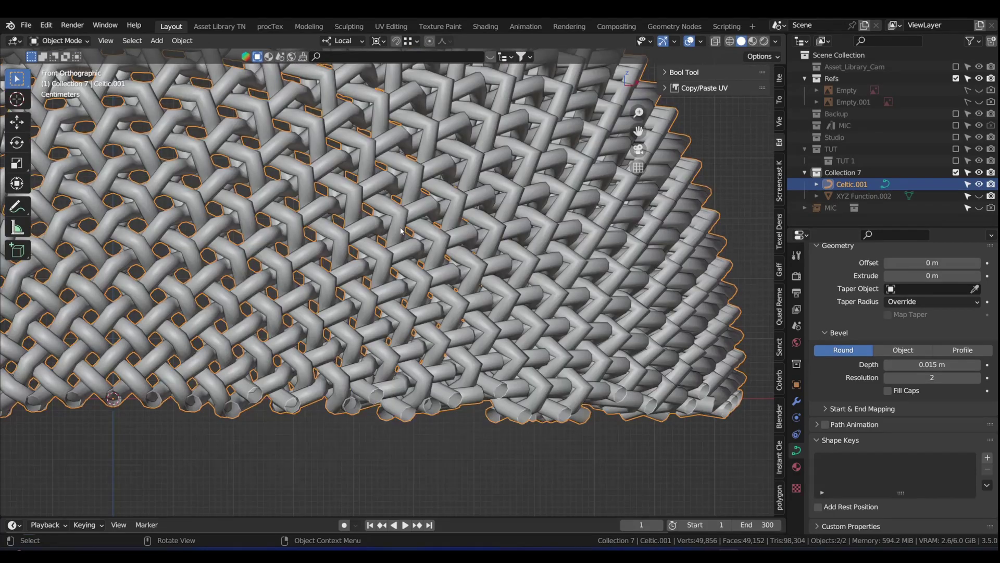
{"action": "right_click", "coordinate": [408, 213]}
{"action": "mouse_move", "coordinate": [396, 251]}
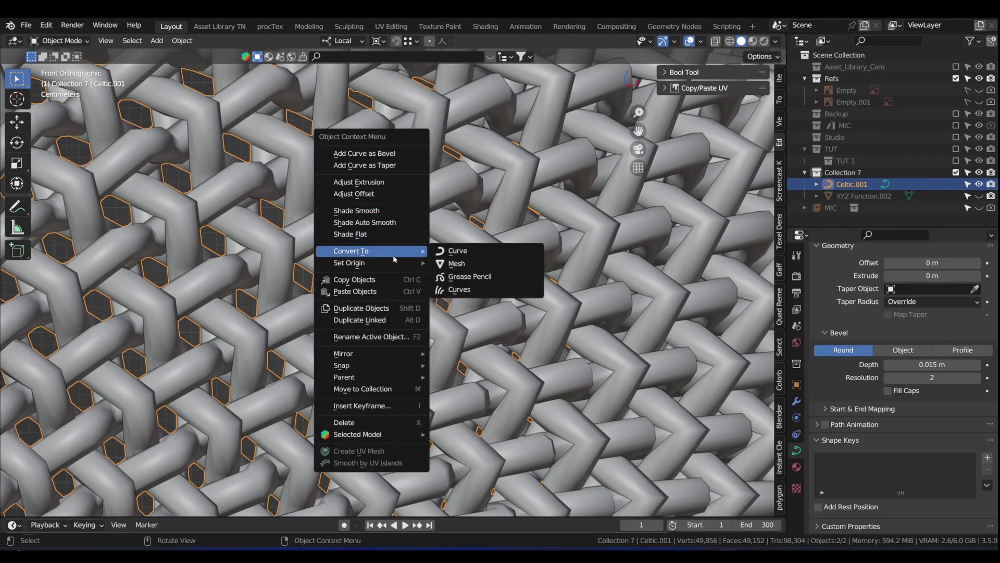
{"action": "left_click", "coordinate": [493, 265]}
{"action": "scroll", "coordinate": [492, 268], "scroll_direction": "down", "scroll_amount": 8}
{"action": "key", "text": "Tab"}
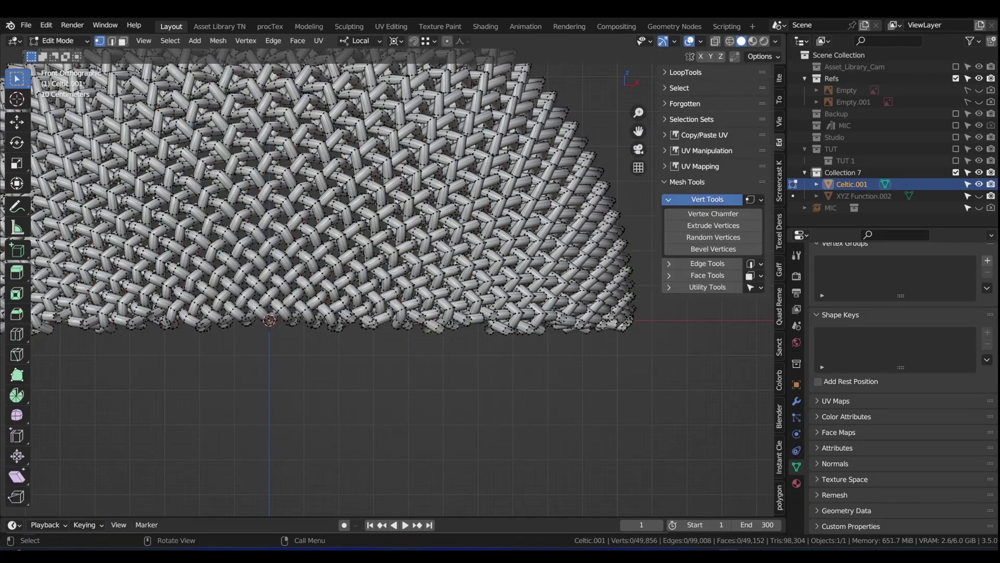
{"action": "scroll", "coordinate": [492, 267], "scroll_direction": "down", "scroll_amount": 1}
{"action": "key", "text": "Tab"}
- Add a level 2 Subdivision modifier to the woven dome mesh and shade it smooth
{"action": "middle_click_drag", "start_coordinate": [493, 268], "coordinate": [402, 189]}
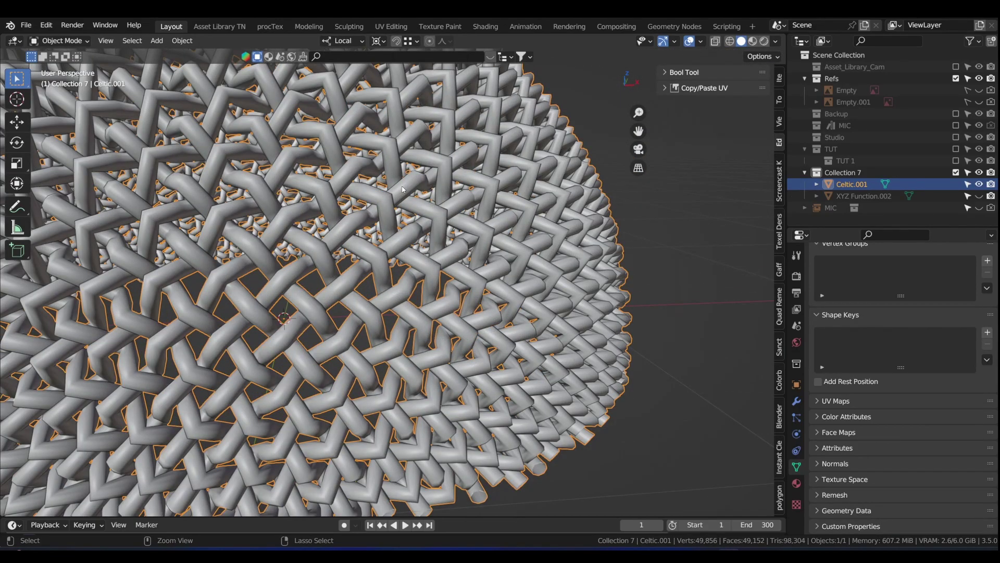
{"action": "key", "text": "ctrl+2"}
{"action": "scroll", "coordinate": [402, 189], "scroll_direction": "down", "scroll_amount": 1}
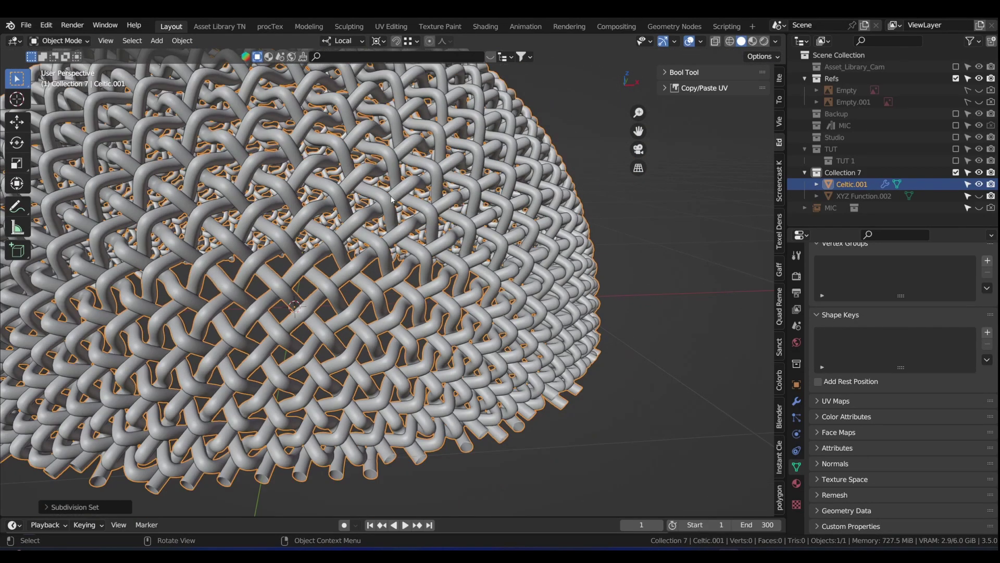
{"action": "right_click", "coordinate": [389, 201]}
{"action": "left_click", "coordinate": [379, 159]}
{"action": "scroll", "coordinate": [417, 208], "scroll_direction": "down", "scroll_amount": 5}
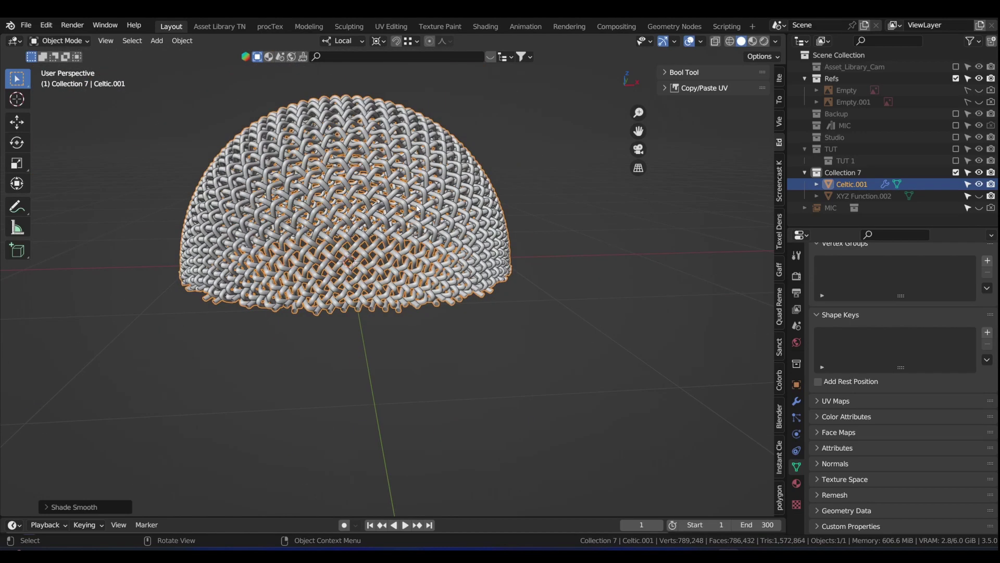
- Save the Blender file and deselect the woven dome in the front view
{"action": "key", "text": "ctrl+s"}
{"action": "scroll", "coordinate": [417, 208], "scroll_direction": "up", "scroll_amount": 3}
{"action": "key", "text": "KP_1"}
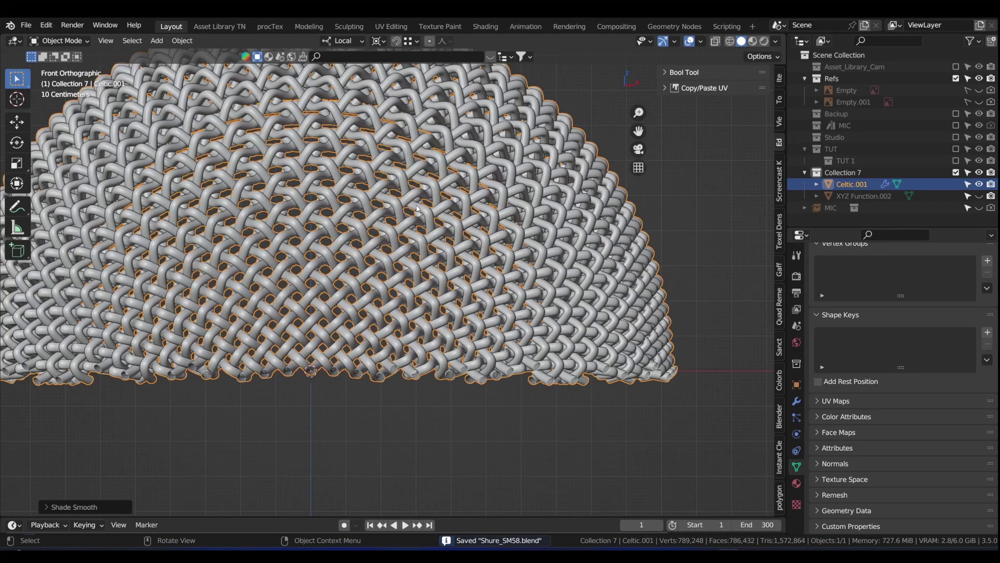
{"action": "key", "text": "alt+a"}
{"action": "scroll", "coordinate": [416, 209], "scroll_direction": "down", "scroll_amount": 5}
{"action": "middle_click_drag", "start_coordinate": [417, 208], "coordinate": [402, 206], "text": "shift"}
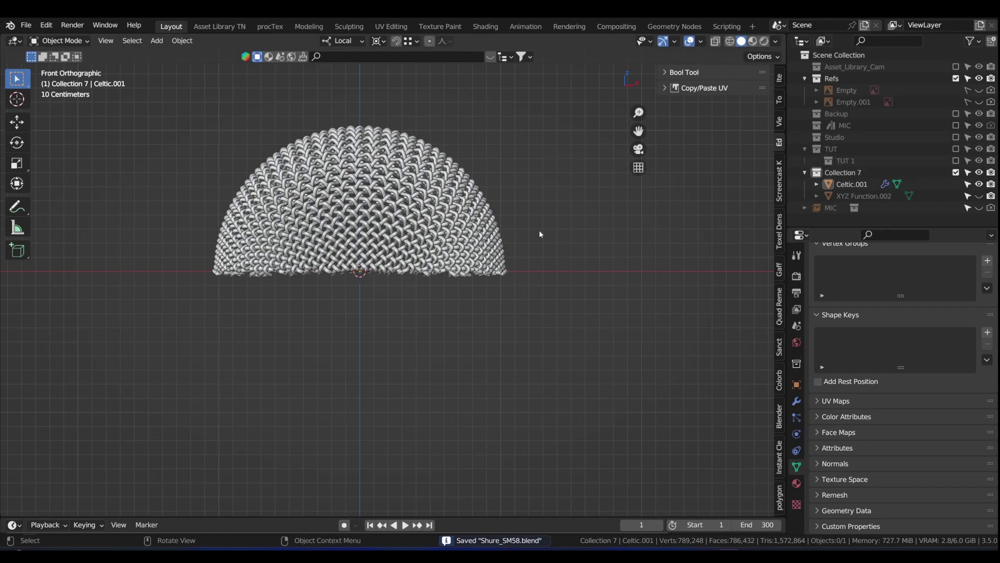
- Show the front microphone reference image, compare the woven dome's fit against it, and hide the image again
{"action": "left_click", "coordinate": [980, 90]}
{"action": "scroll", "coordinate": [376, 189], "scroll_direction": "down", "scroll_amount": 2}
{"action": "scroll", "coordinate": [375, 165], "scroll_direction": "up", "scroll_amount": 2}
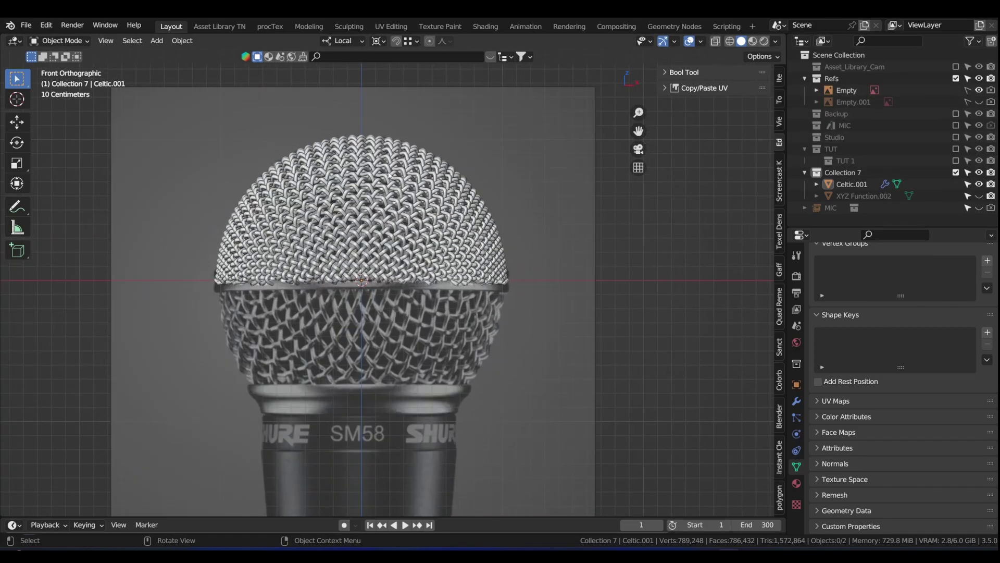
{"action": "left_click", "coordinate": [389, 175]}
{"action": "key", "text": "g"}
{"action": "right_click", "coordinate": [425, 215]}
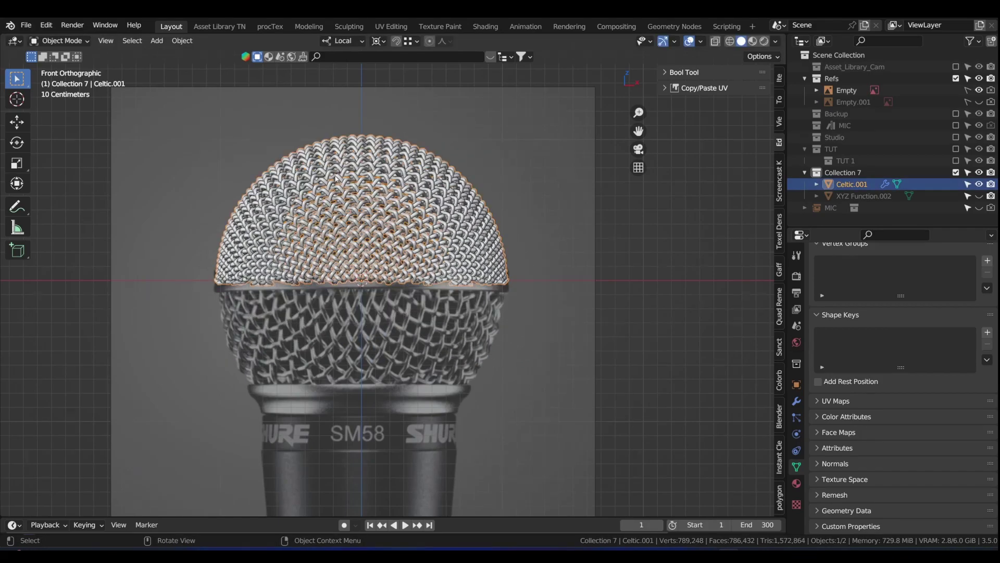
{"action": "key", "text": "g"}
{"action": "right_click", "coordinate": [284, 339]}
{"action": "scroll", "coordinate": [320, 82], "scroll_direction": "down", "scroll_amount": 2}
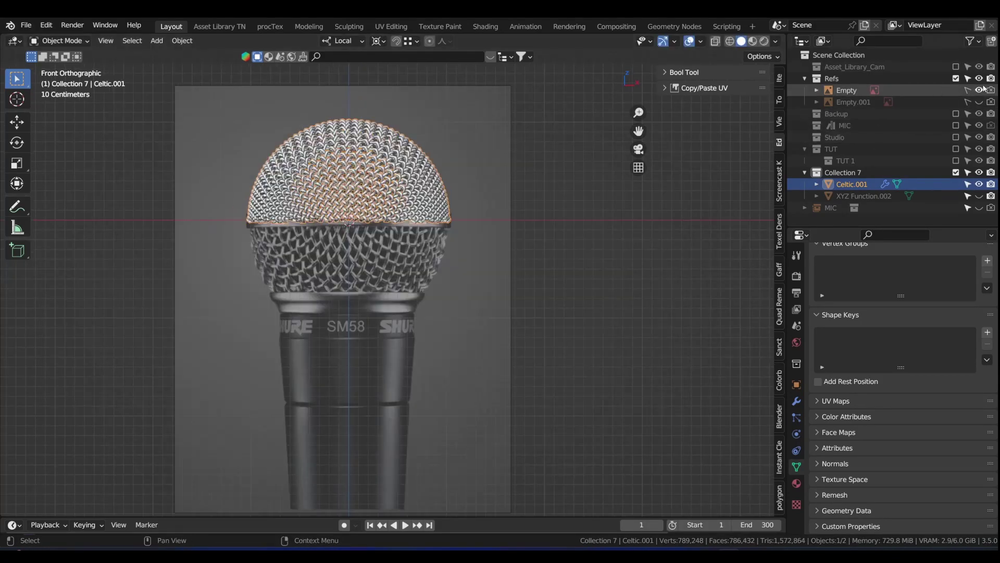
{"action": "left_click", "coordinate": [980, 90]}
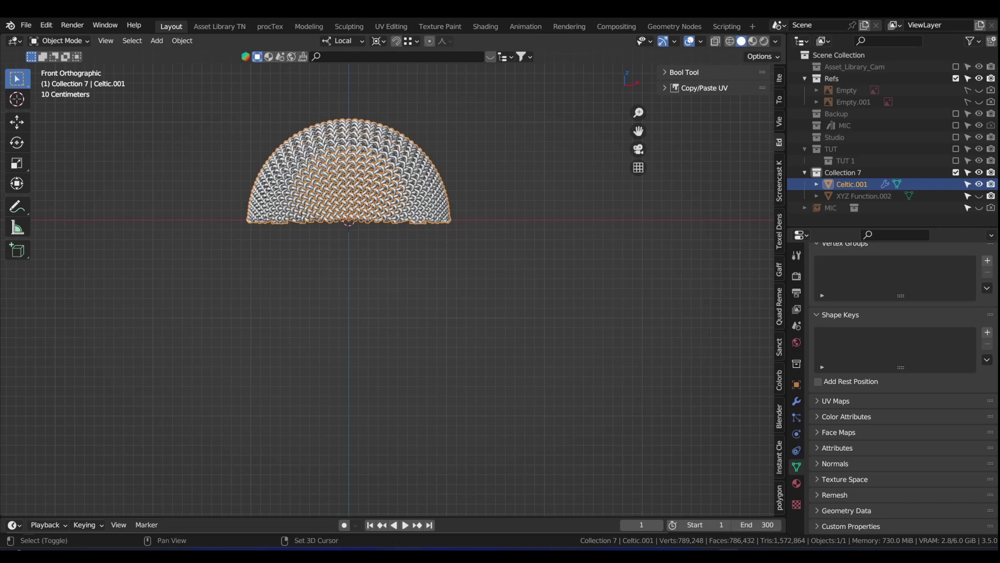
- Duplicate the woven dome in place and rotate the copy 180° in the front view to form the lower half
{"action": "key", "text": "shift+d"}
{"action": "key", "text": "Escape"}
{"action": "type", "text": "r"}
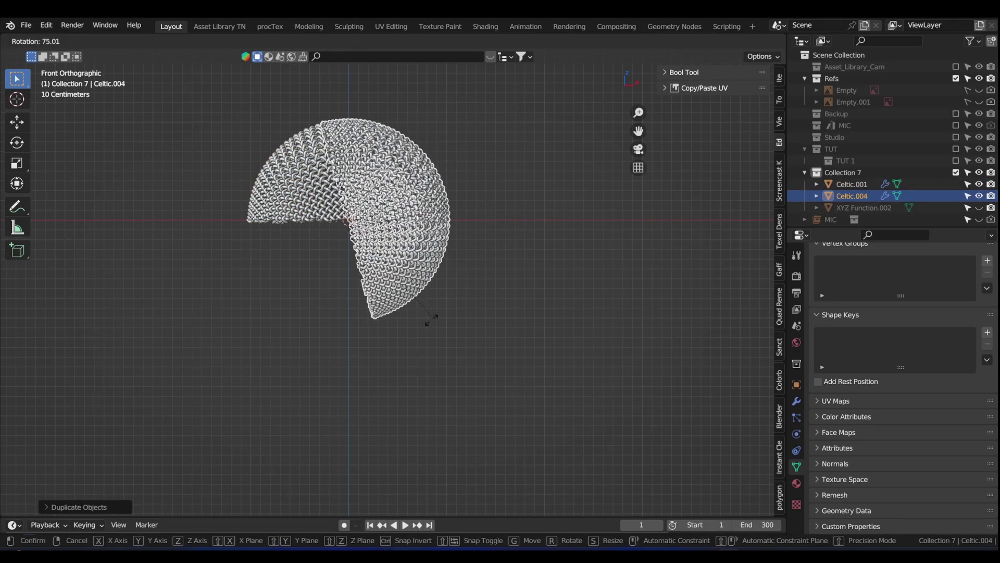
{"action": "type", "text": "180"}
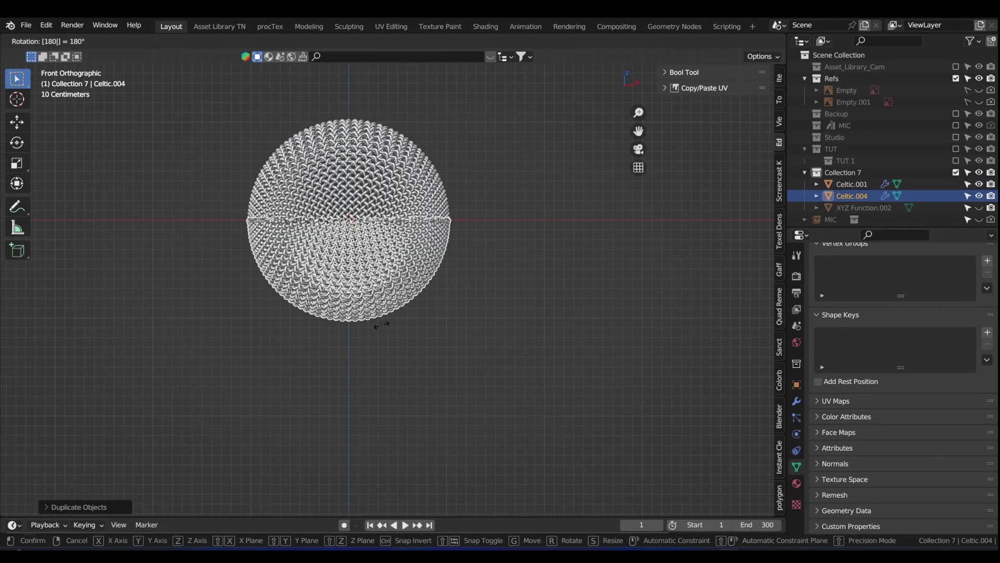
{"action": "key", "text": "Return"}
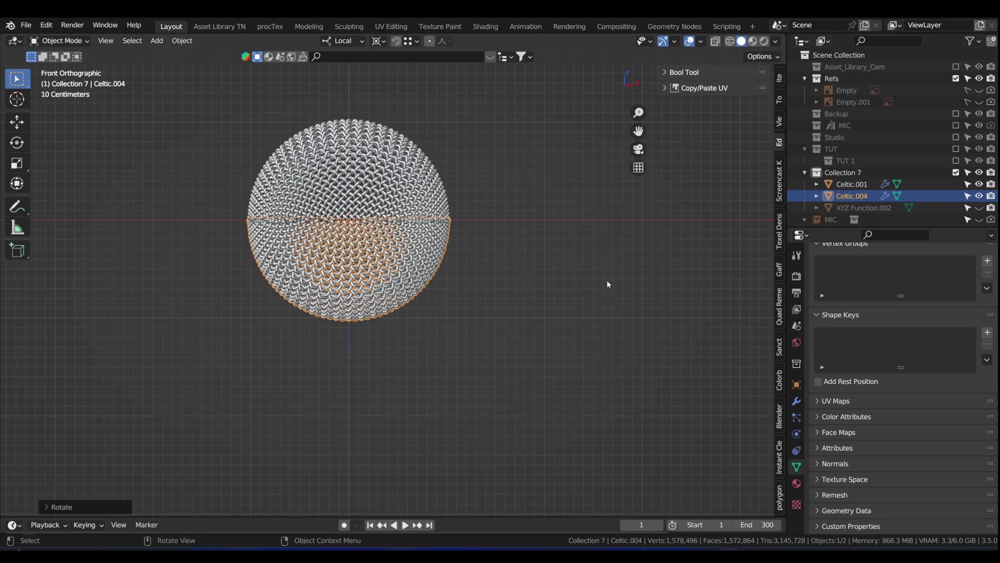
- Turn off the lower half's Subdivision modifier in the viewport and add the upper dome to the selection
{"action": "left_click", "coordinate": [797, 401]}
{"action": "left_click", "coordinate": [939, 320]}
{"action": "scroll", "coordinate": [409, 231], "scroll_direction": "up", "scroll_amount": 3}
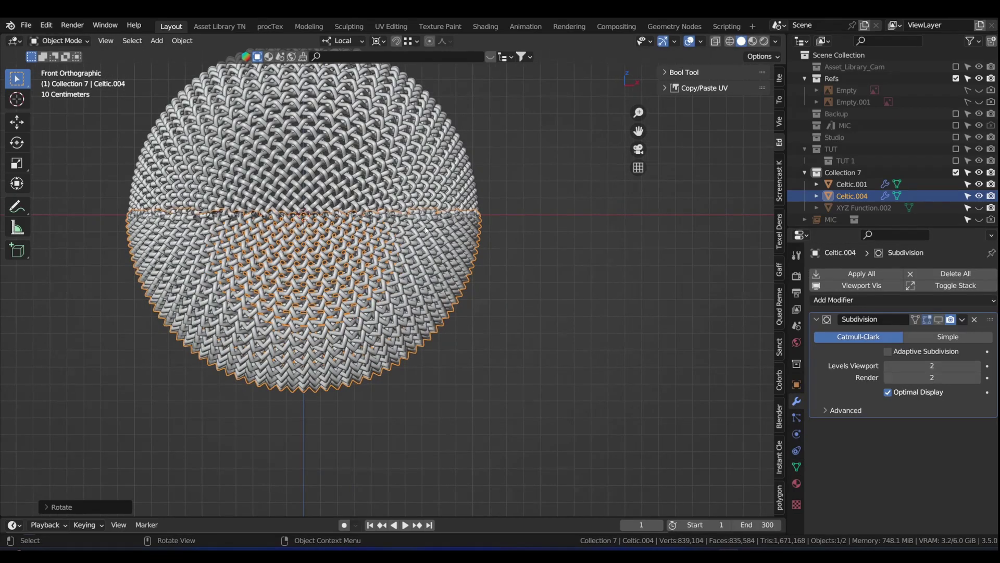
{"action": "scroll", "coordinate": [424, 185], "scroll_direction": "down", "scroll_amount": 2}
{"action": "left_click", "coordinate": [428, 170], "text": "shift"}
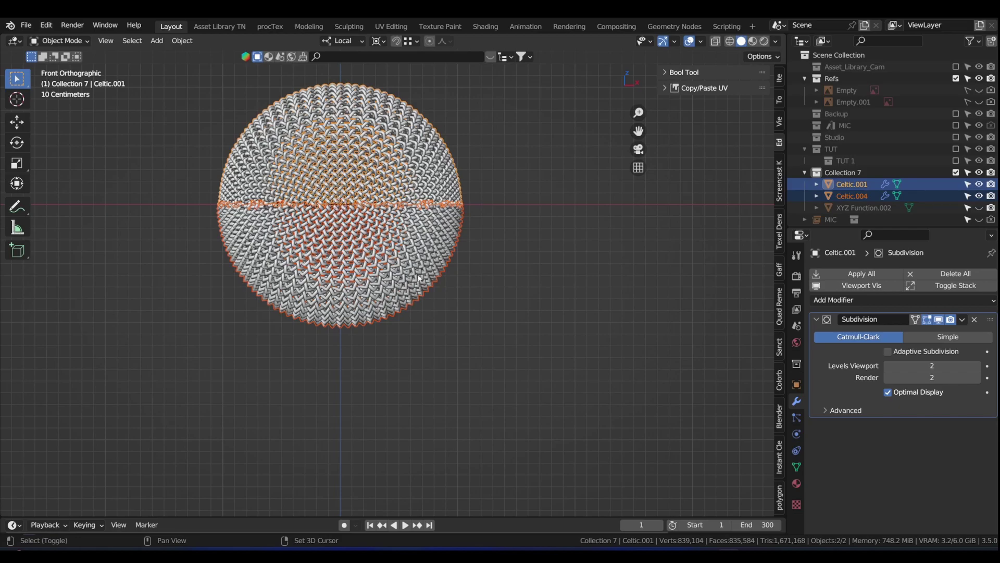
- Select the lower and upper woven halves, with the upper one active, and join them into a single object
{"action": "left_click", "coordinate": [431, 300]}
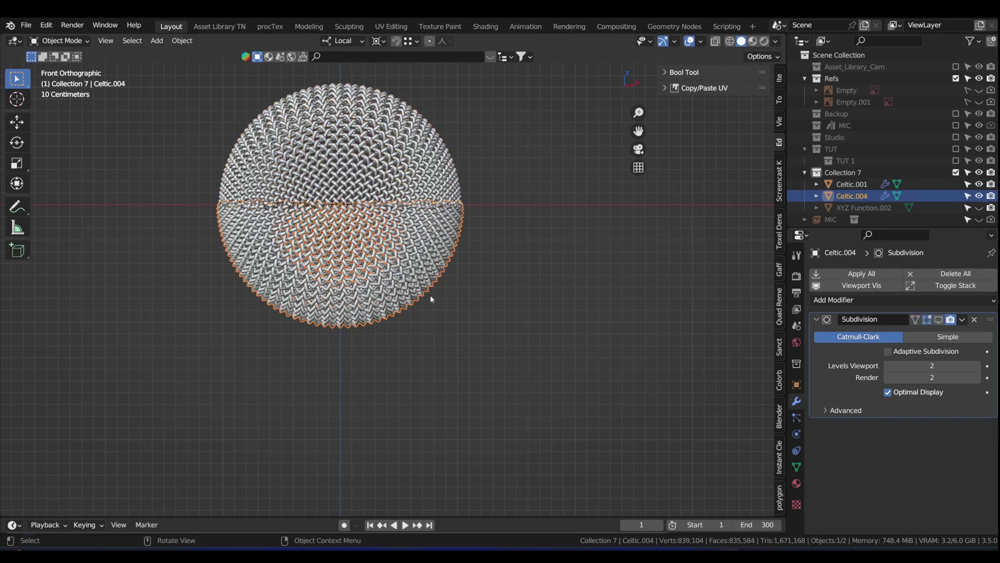
{"action": "left_click", "coordinate": [418, 162], "text": "shift"}
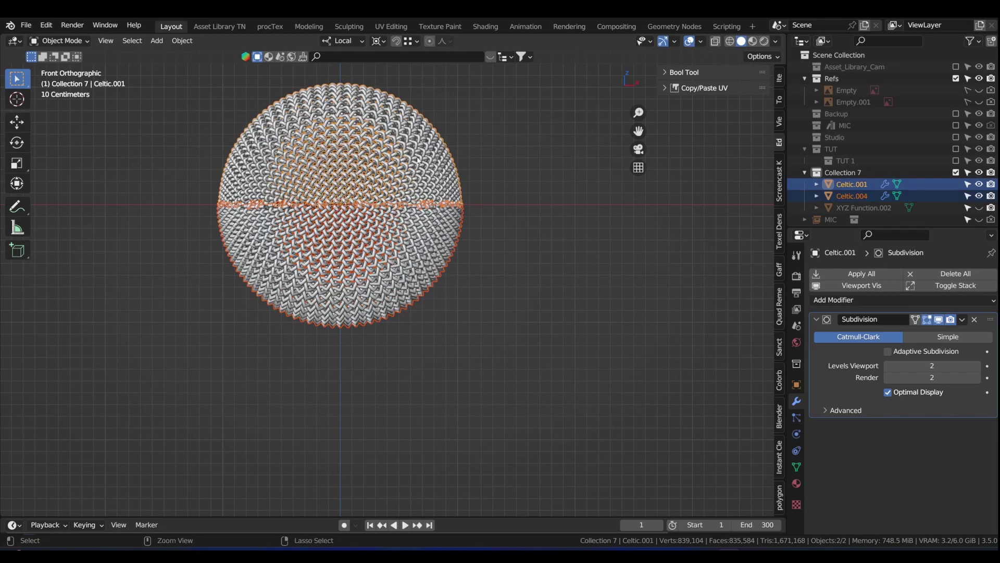
{"action": "key", "text": "ctrl+j"}
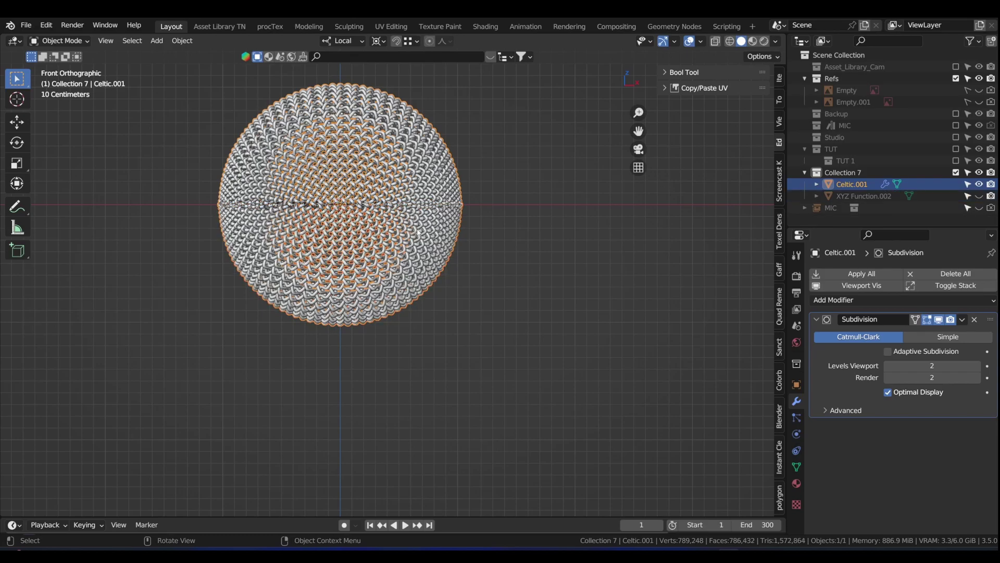
{"action": "key", "text": "g"}
{"action": "right_click", "coordinate": [440, 256]}
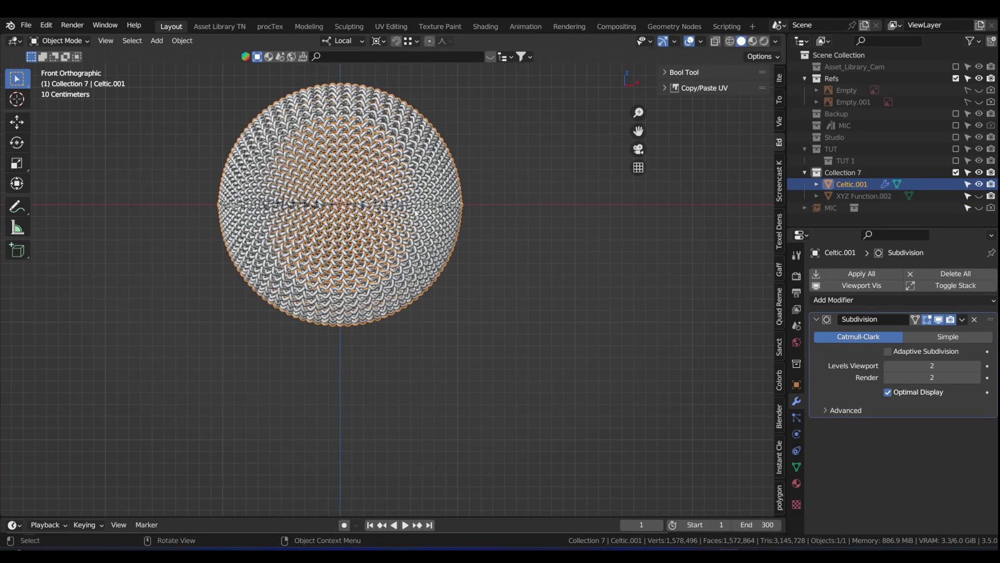
- Show the front reference image, compare the joined sphere against it in X-ray, and hide the image again
{"action": "scroll", "coordinate": [416, 212], "scroll_direction": "down", "scroll_amount": 2}
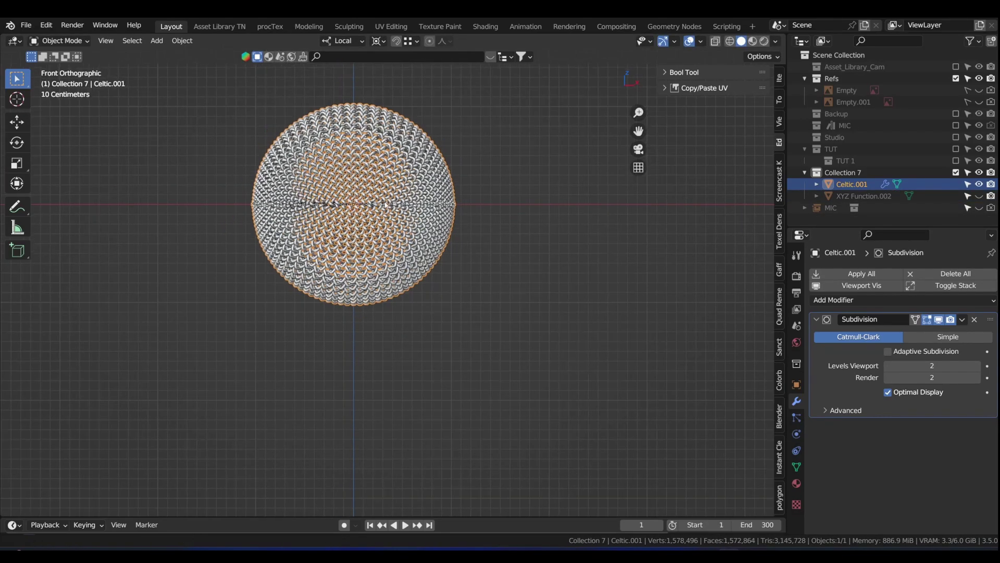
{"action": "left_click", "coordinate": [980, 91]}
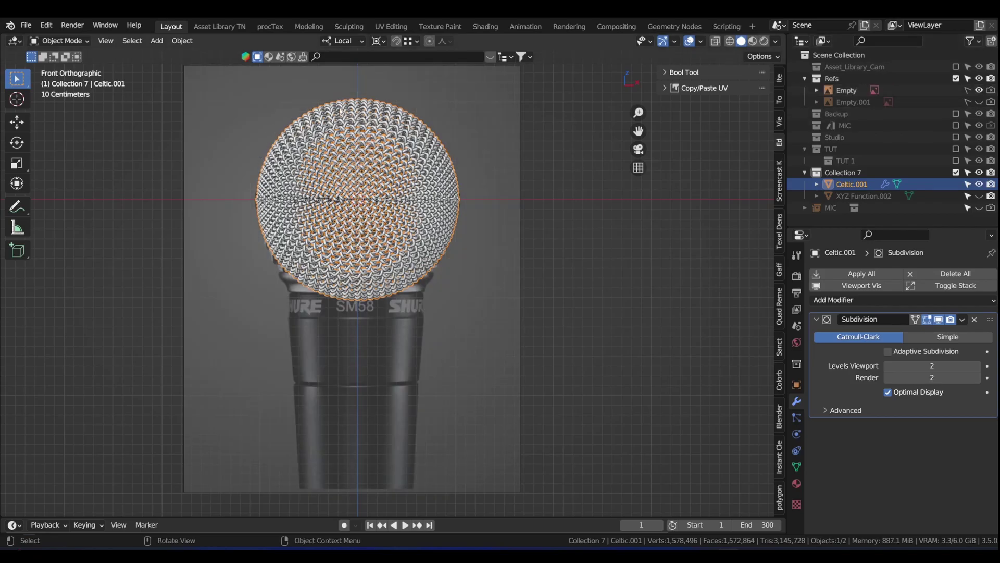
{"action": "key", "text": "alt+z"}
{"action": "scroll", "coordinate": [266, 221], "scroll_direction": "up", "scroll_amount": 1}
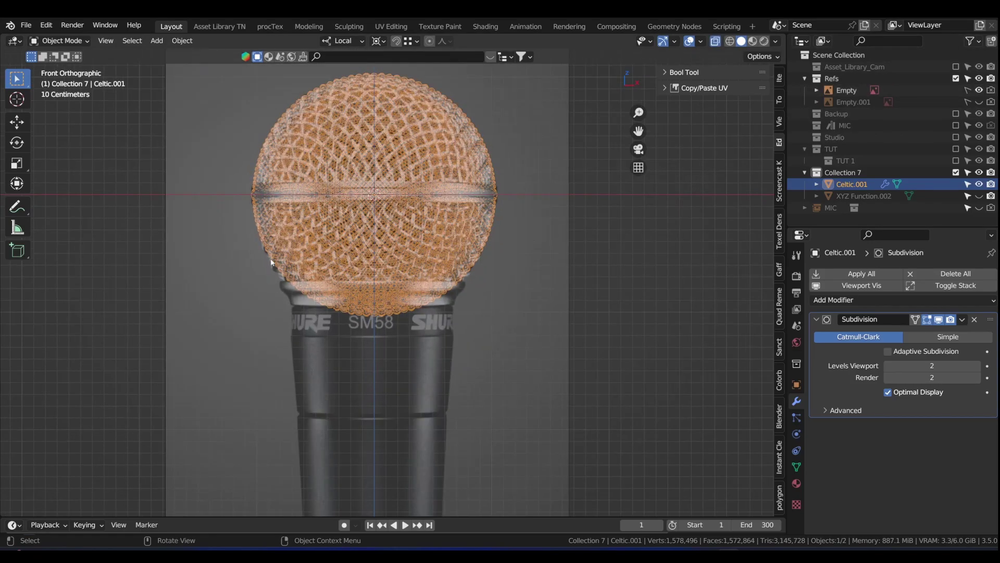
{"action": "scroll", "coordinate": [472, 245], "scroll_direction": "down", "scroll_amount": 1}
{"action": "key", "text": "alt+z"}
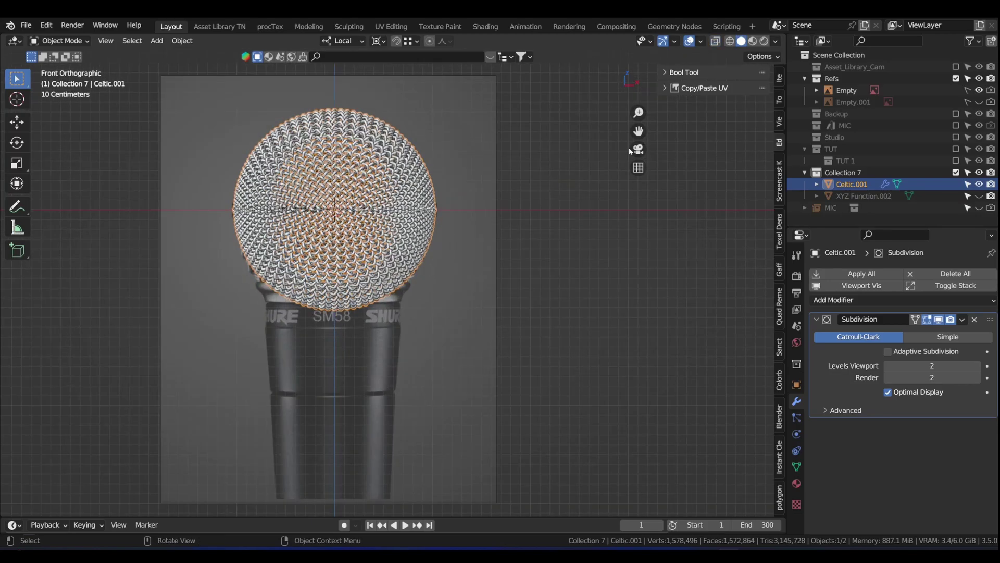
{"action": "left_click", "coordinate": [979, 90]}
- Examine the joined woven sphere from below and in the front, top and bottom views
{"action": "scroll", "coordinate": [308, 290], "scroll_direction": "up", "scroll_amount": 3}
{"action": "middle_click_drag", "start_coordinate": [309, 291], "coordinate": [328, 224]}
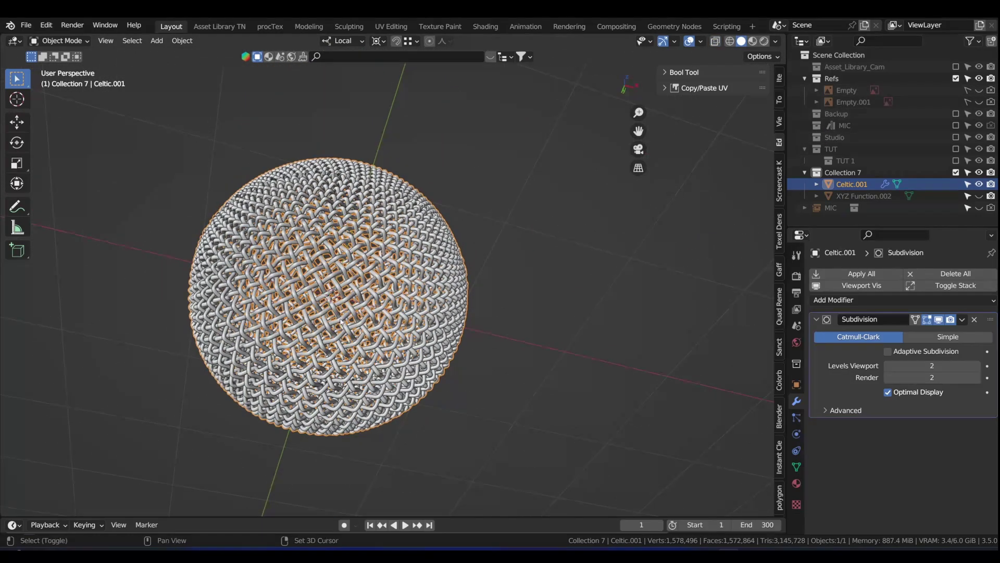
{"action": "middle_click_drag", "start_coordinate": [341, 386], "coordinate": [356, 289], "text": "shift"}
{"action": "middle_click_drag", "start_coordinate": [356, 289], "coordinate": [351, 263]}
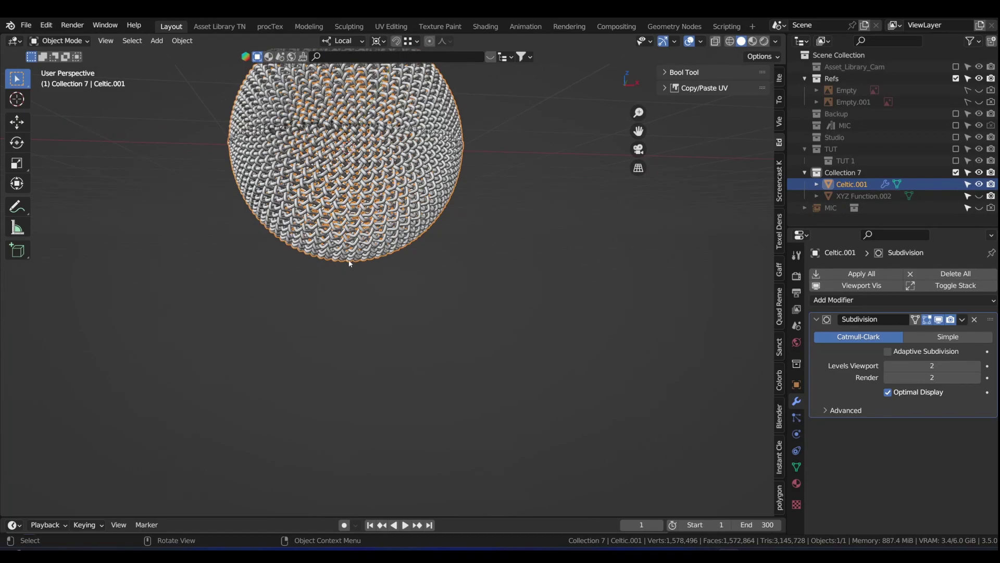
{"action": "key", "text": "KP_1"}
{"action": "middle_click_drag", "start_coordinate": [352, 230], "coordinate": [326, 314], "text": "shift"}
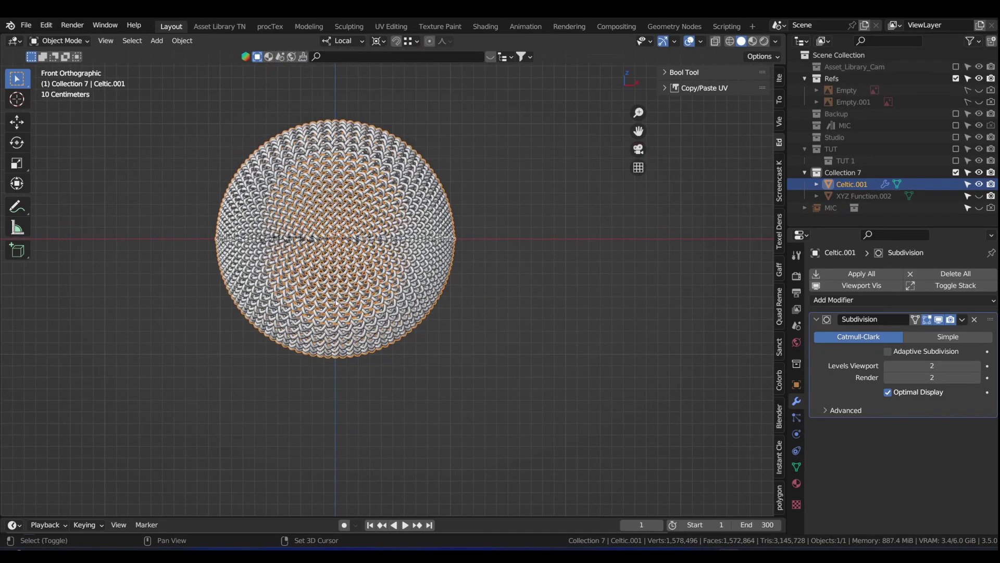
{"action": "key", "text": "KP_7"}
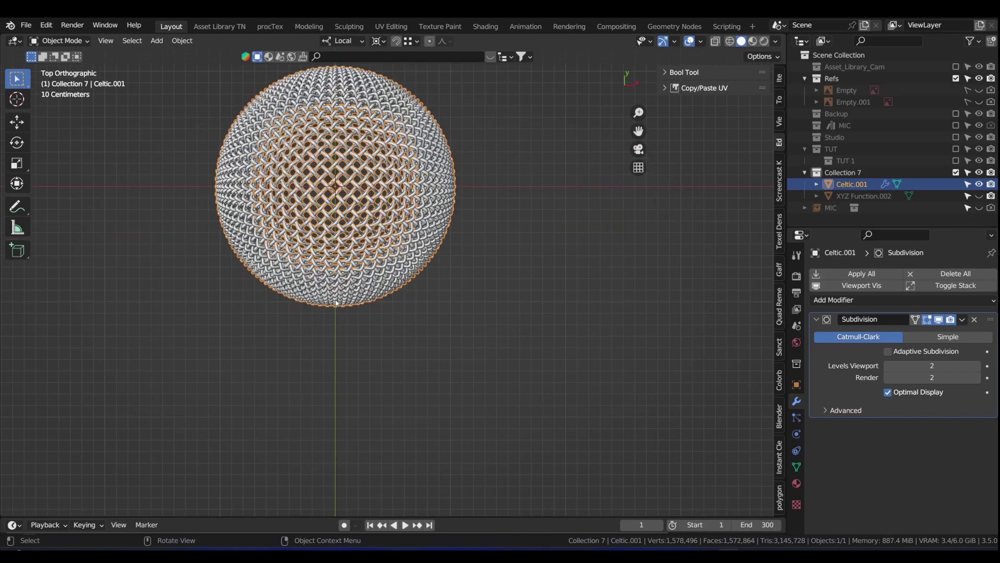
{"action": "key", "text": "ctrl+KP_7"}
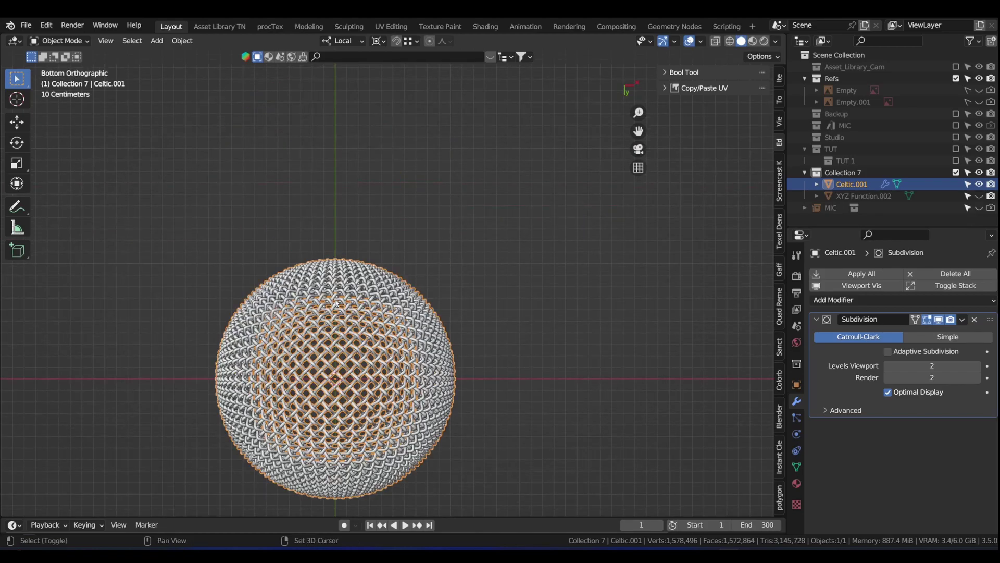
{"action": "middle_click_drag", "start_coordinate": [337, 303], "coordinate": [410, 235]}
{"action": "key", "text": "KP_1"}
- In Edit Mode, select four vertices around the sphere's bottom centre and snap the 3D cursor to them
{"action": "key", "text": "ctrl+KP_7"}
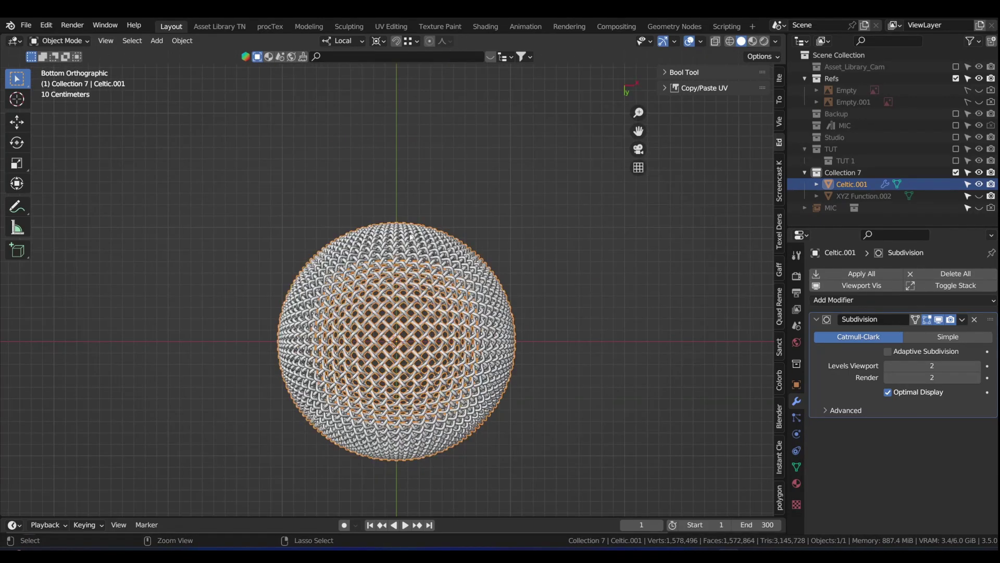
{"action": "scroll", "coordinate": [358, 258], "scroll_direction": "up", "scroll_amount": 3}
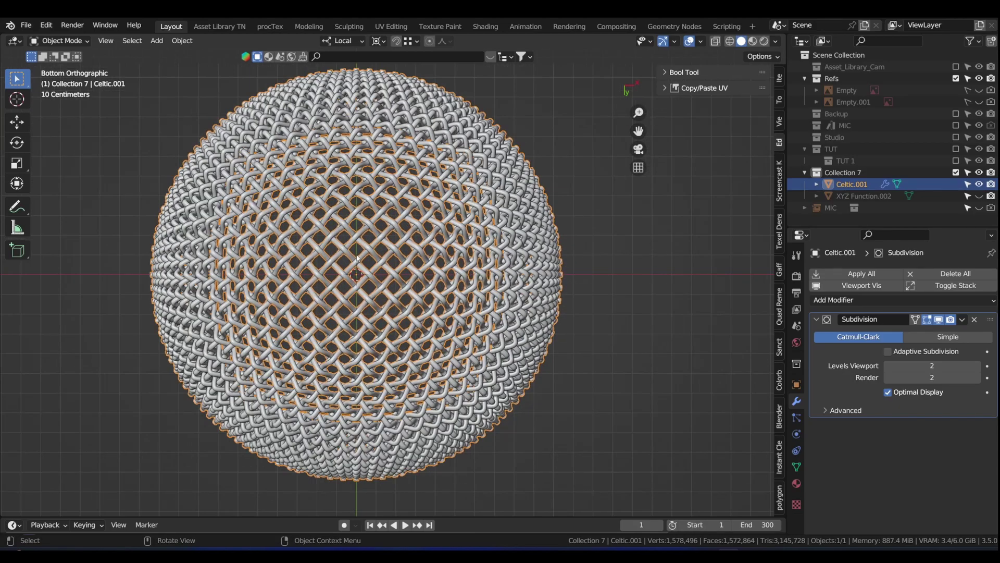
{"action": "key", "text": "Tab"}
{"action": "scroll", "coordinate": [358, 260], "scroll_direction": "up", "scroll_amount": 5}
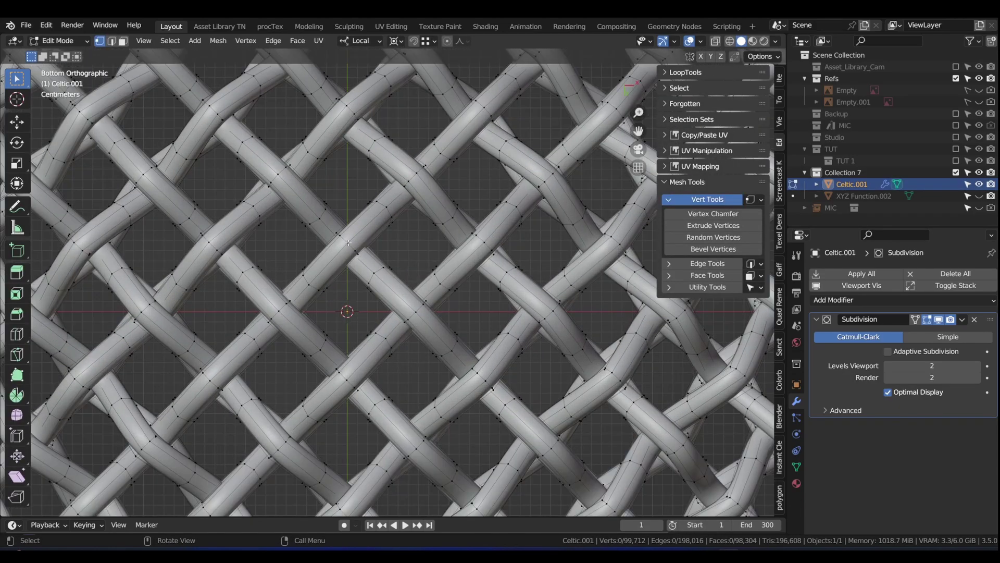
{"action": "left_click", "coordinate": [279, 320], "text": "shift"}
{"action": "left_click", "coordinate": [415, 311], "text": "shift"}
{"action": "middle_click_drag", "start_coordinate": [416, 311], "coordinate": [403, 271]}
{"action": "key", "text": "shift+s"}
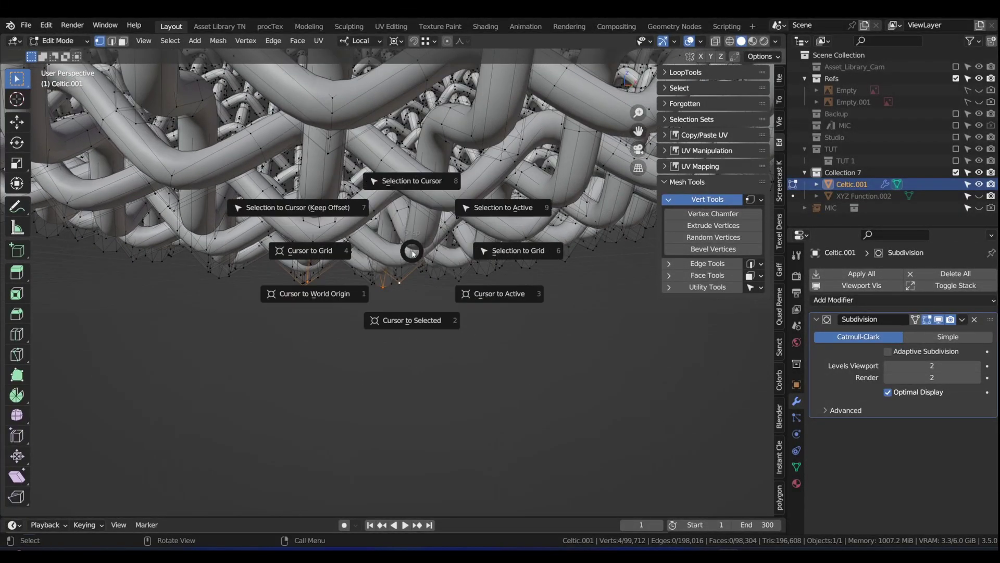
{"action": "left_click", "coordinate": [404, 320]}
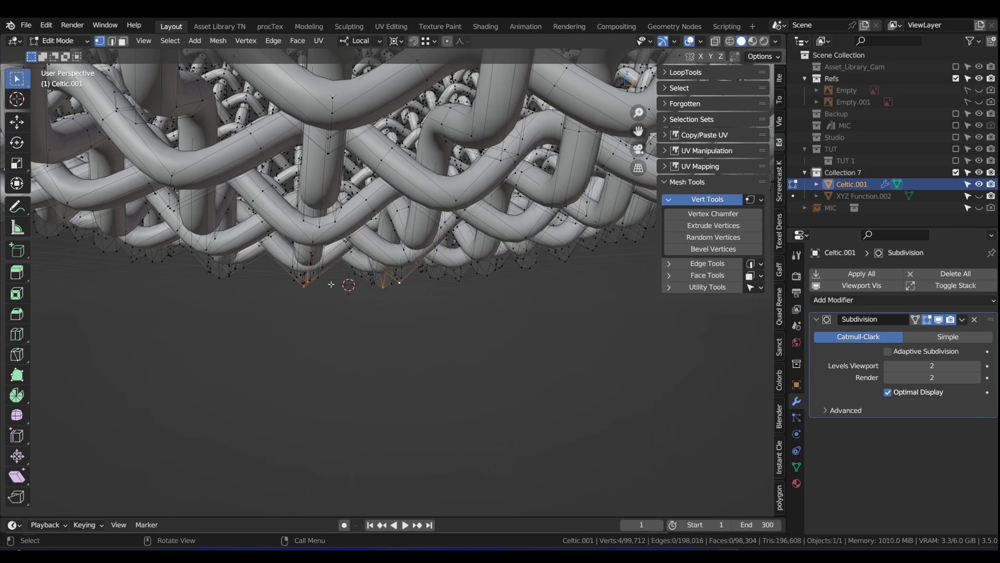
- In the front view, hide the sidebar and grow the bottom-centre vertex selection twice
{"action": "scroll", "coordinate": [354, 290], "scroll_direction": "down", "scroll_amount": 8}
{"action": "key", "text": "KP_1"}
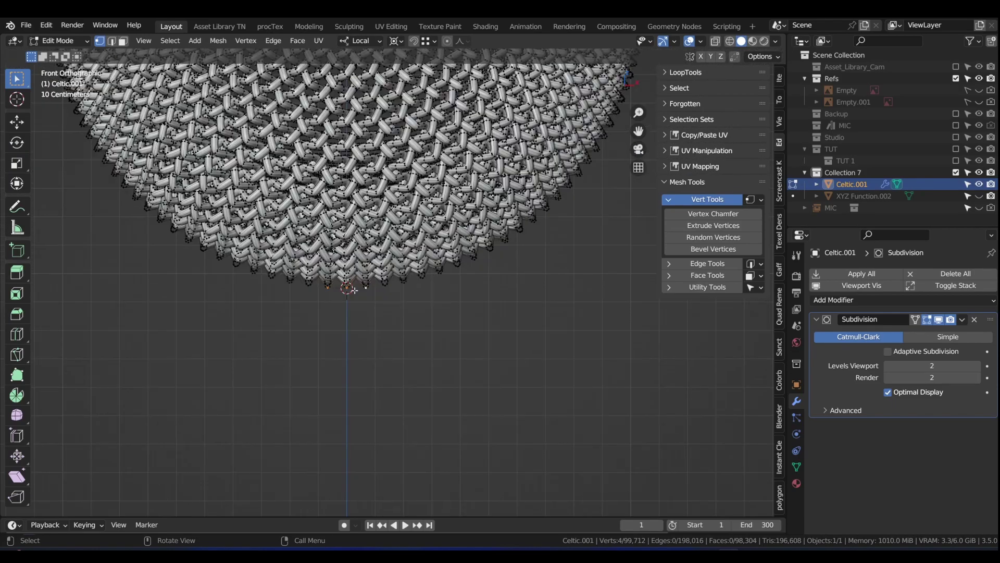
{"action": "scroll", "coordinate": [356, 294], "scroll_direction": "down", "scroll_amount": 5}
{"action": "key", "text": "n"}
{"action": "scroll", "coordinate": [395, 253], "scroll_direction": "up", "scroll_amount": 3}
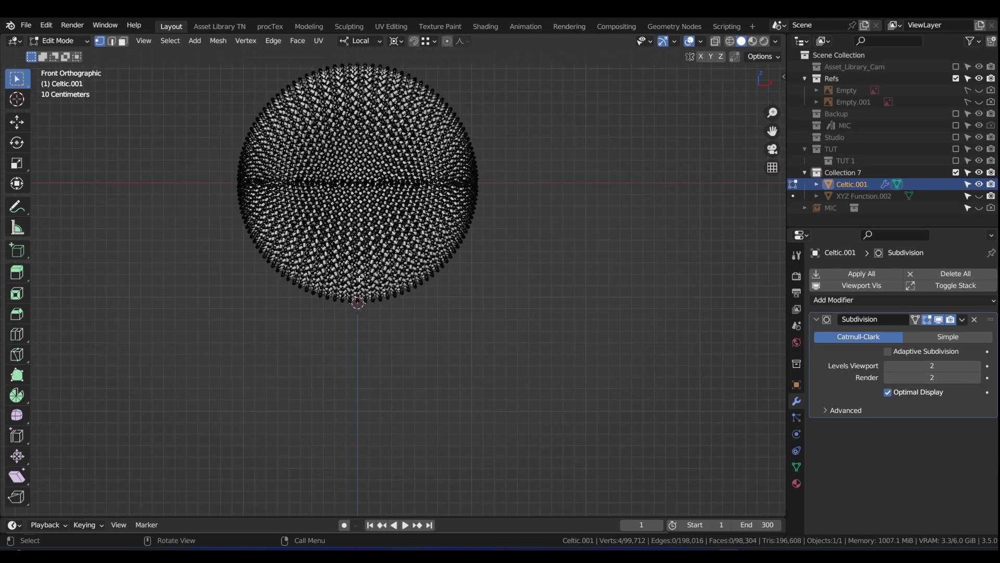
{"action": "key", "text": "ctrl"}
{"action": "key", "text": "ctrl+KP_Add"}
{"action": "key", "text": "ctrl+KP_Add"}
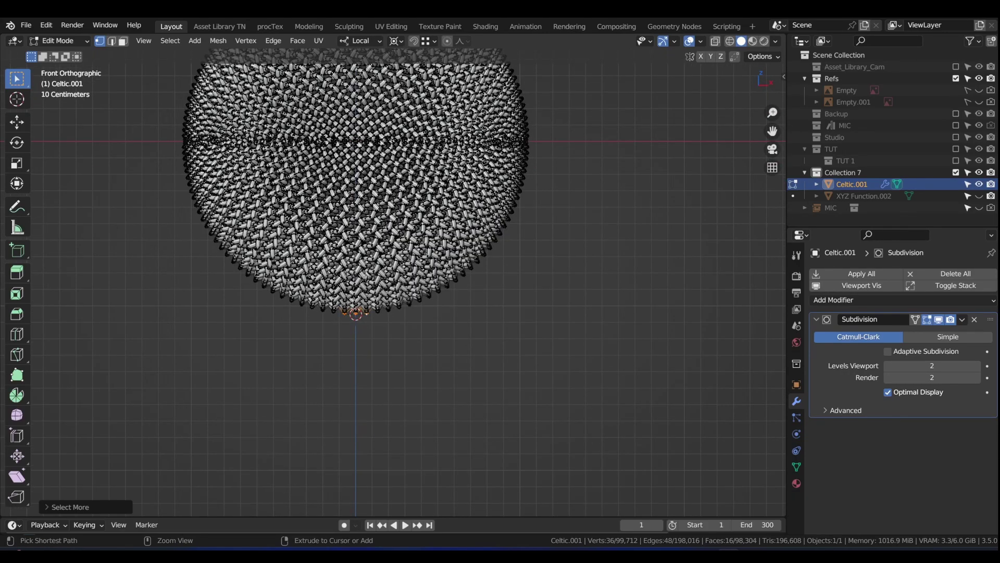
{"action": "scroll", "coordinate": [367, 275], "scroll_direction": "up", "scroll_amount": 2}
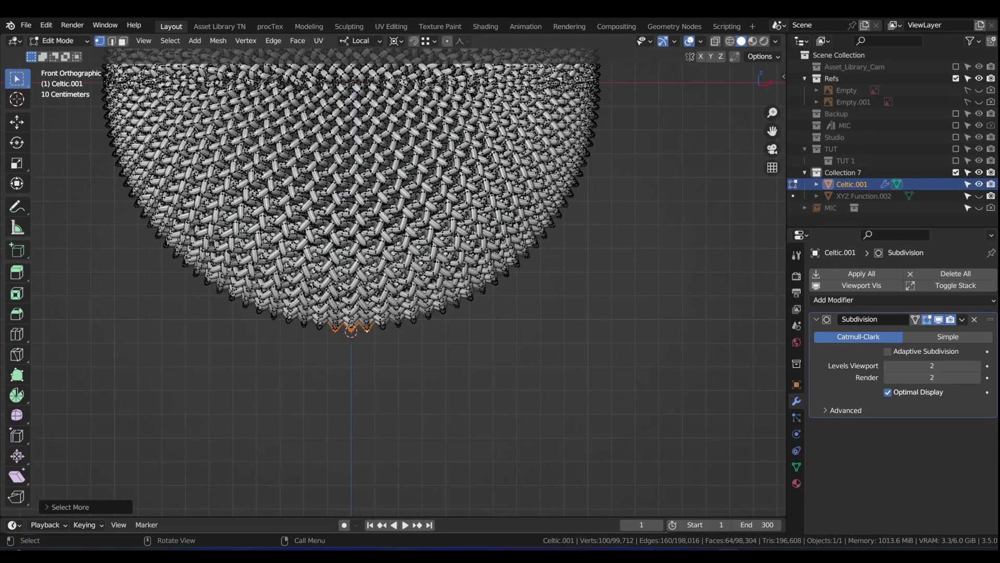
- Try scaling the selected bottom vertices, cancel it, and choose the transform pivot point
{"action": "key", "text": "s"}
{"action": "right_click", "coordinate": [428, 50]}
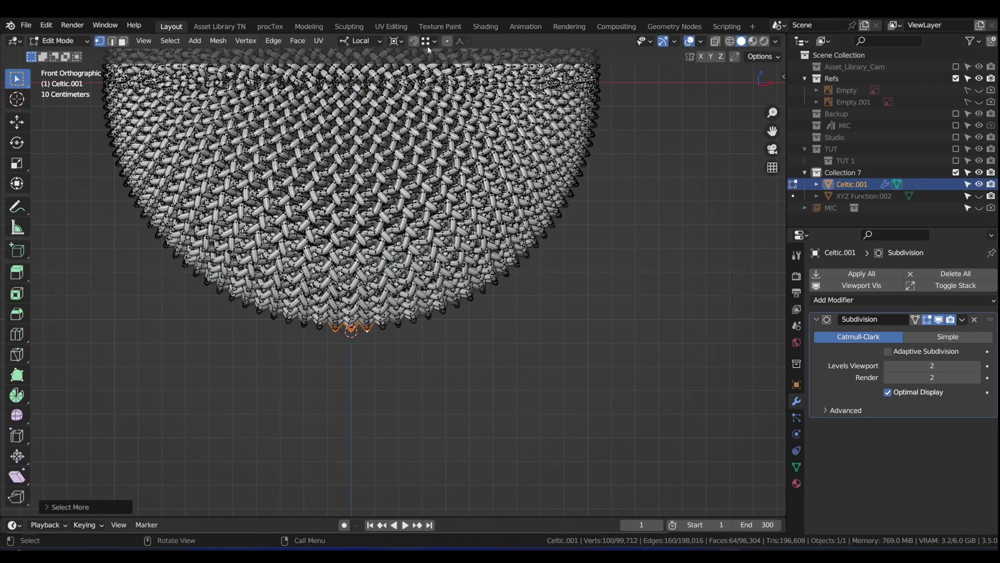
{"action": "left_click", "coordinate": [396, 42]}
{"action": "left_click", "coordinate": [396, 66]}
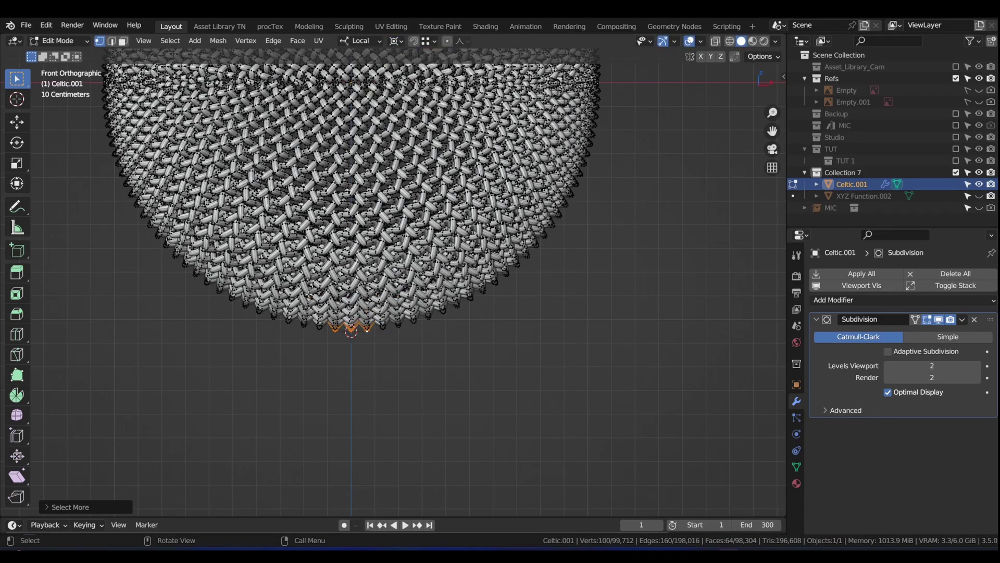
{"action": "scroll", "coordinate": [310, 295], "scroll_direction": "down", "scroll_amount": 2}
{"action": "scroll", "coordinate": [316, 313], "scroll_direction": "up", "scroll_amount": 1}
{"action": "scroll", "coordinate": [324, 337], "scroll_direction": "down", "scroll_amount": 2}
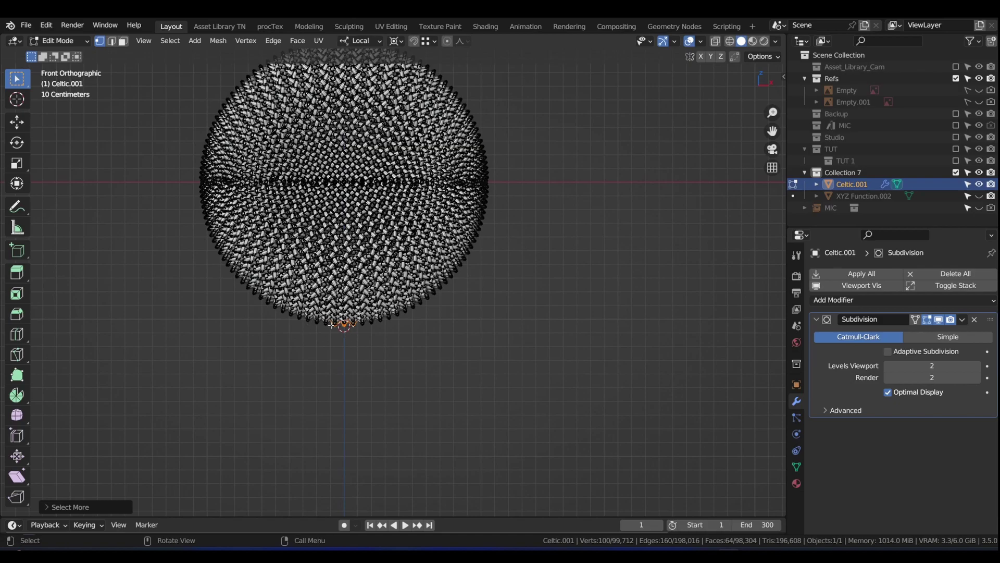
- Enable proportional editing with the Sharp falloff
{"action": "left_click", "coordinate": [447, 42]}
{"action": "left_click", "coordinate": [467, 44]}
{"action": "key", "text": "o"}
{"action": "key", "text": "o"}
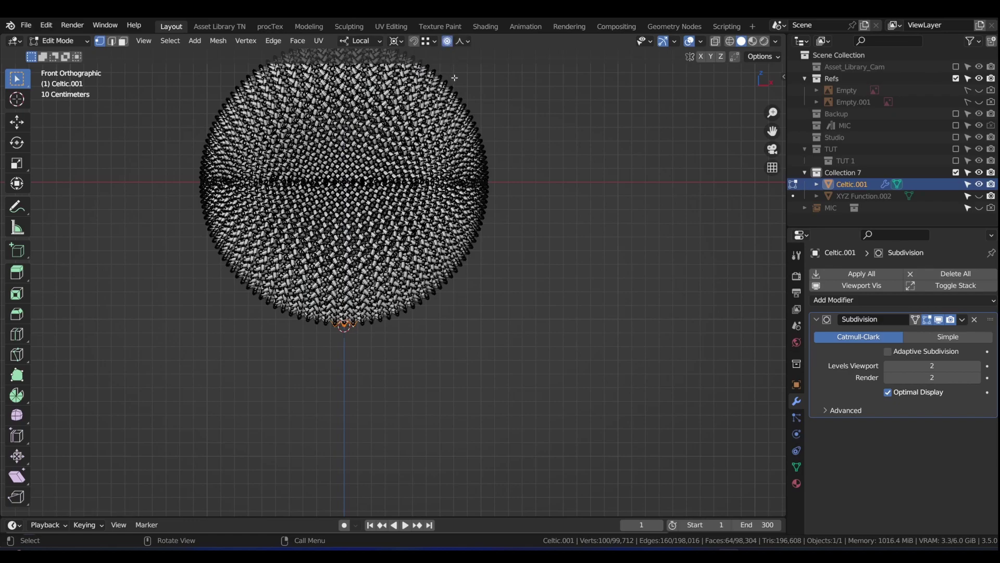
{"action": "left_click", "coordinate": [467, 43]}
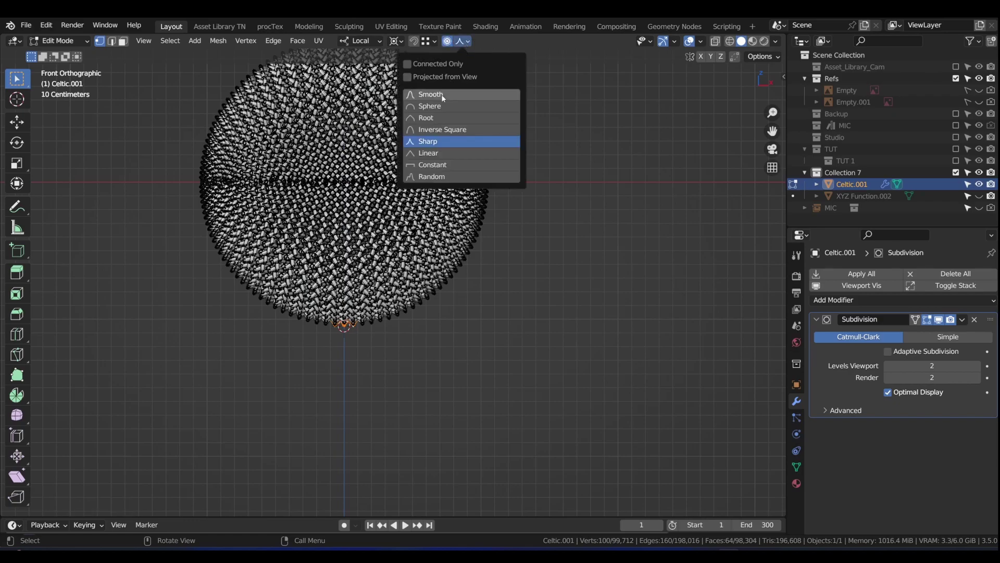
{"action": "left_click", "coordinate": [426, 145]}
- Try to scale the bottom vertices uniformly with Sharp proportional editing while varying the influence radius
{"action": "scroll", "coordinate": [374, 325], "scroll_direction": "down", "scroll_amount": 1}
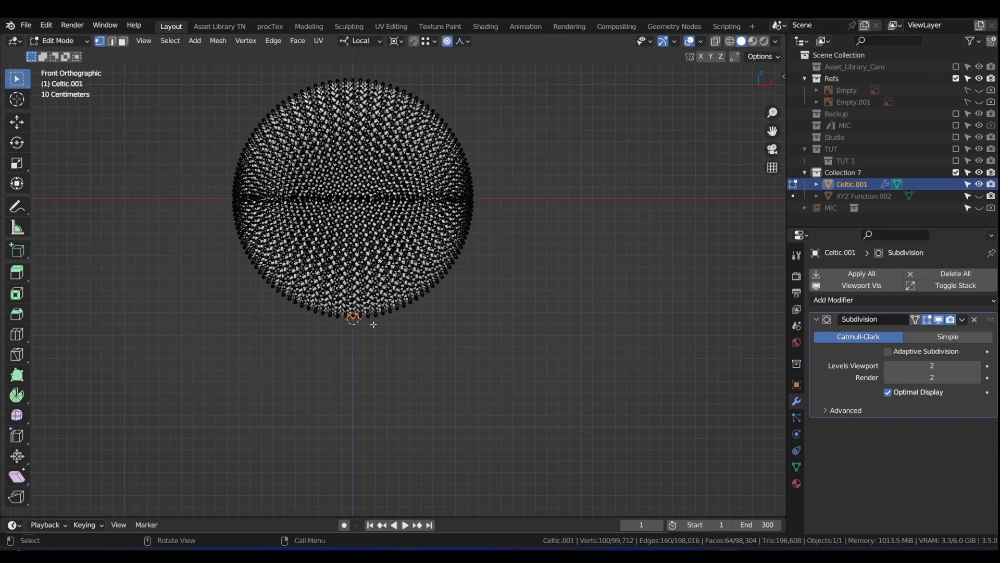
{"action": "scroll", "coordinate": [361, 304], "scroll_direction": "up", "scroll_amount": 1}
{"action": "key", "text": "s"}
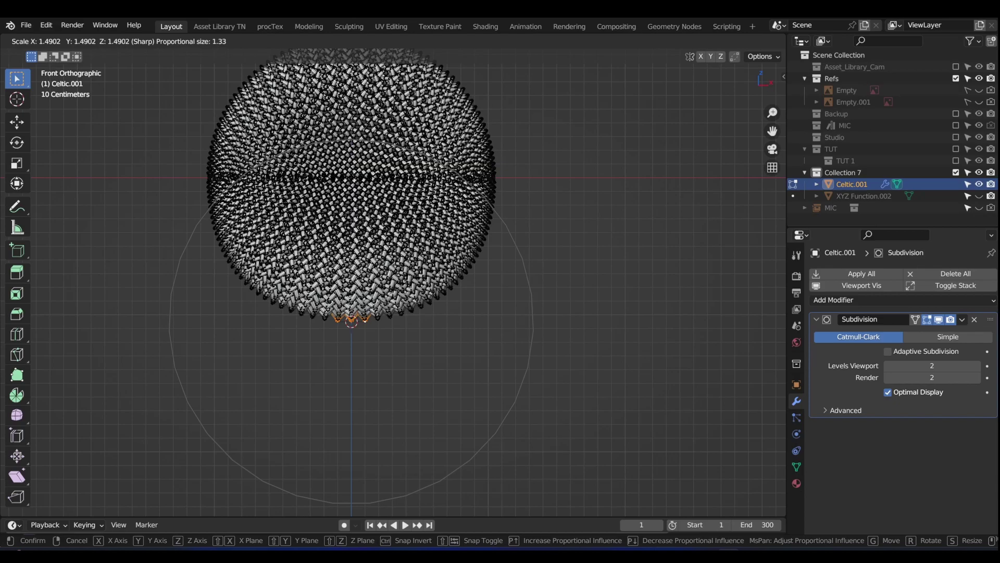
{"action": "scroll", "coordinate": [351, 319], "scroll_direction": "down", "scroll_amount": 1}
{"action": "scroll", "coordinate": [352, 319], "scroll_direction": "up", "scroll_amount": 1}
{"action": "scroll", "coordinate": [351, 319], "scroll_direction": "down", "scroll_amount": 1}
{"action": "scroll", "coordinate": [351, 319], "scroll_direction": "up", "scroll_amount": 3}
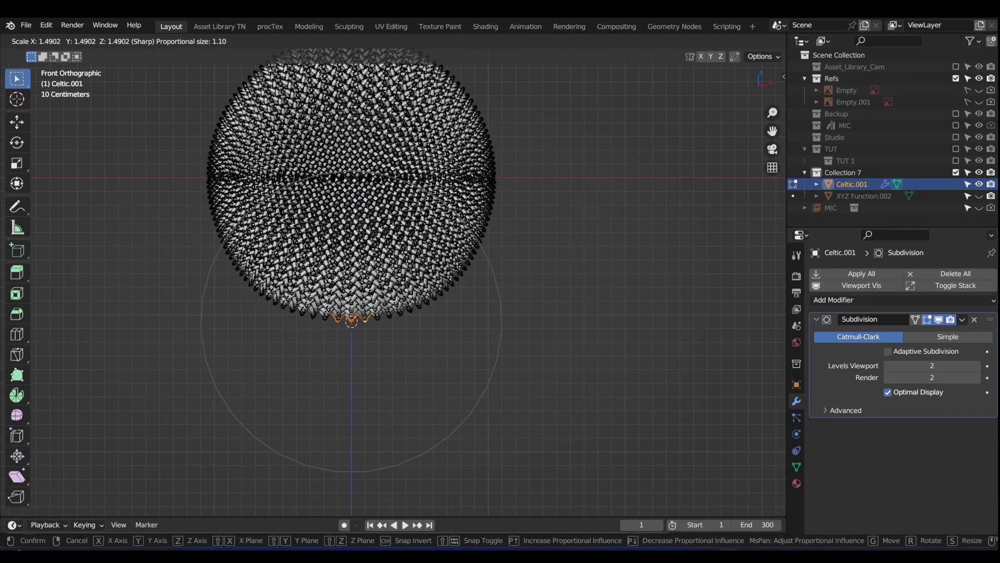
{"action": "scroll", "coordinate": [351, 321], "scroll_direction": "up", "scroll_amount": 9}
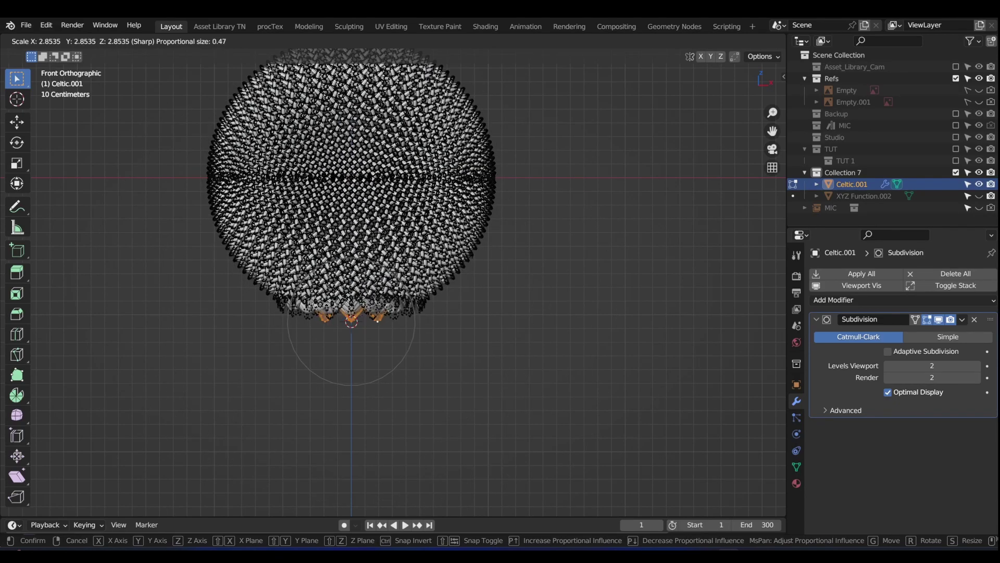
{"action": "scroll", "coordinate": [351, 321], "scroll_direction": "down", "scroll_amount": 5}
{"action": "right_click", "coordinate": [465, 269]}
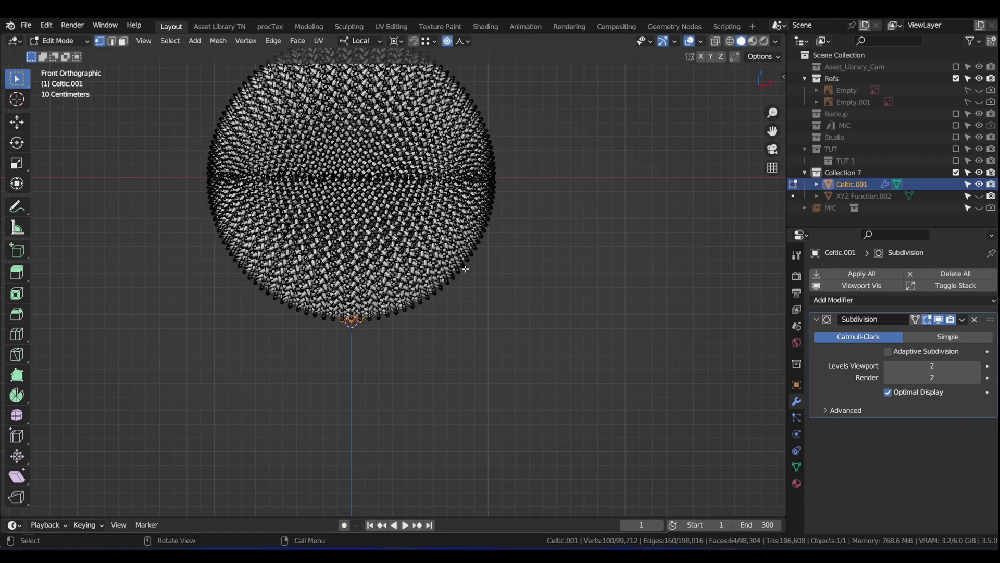
- Try to scale the bottom vertices outward with local Z locked, using a proportional size of 1.33
{"action": "middle_click_drag", "start_coordinate": [406, 266], "coordinate": [414, 283], "text": "shift"}
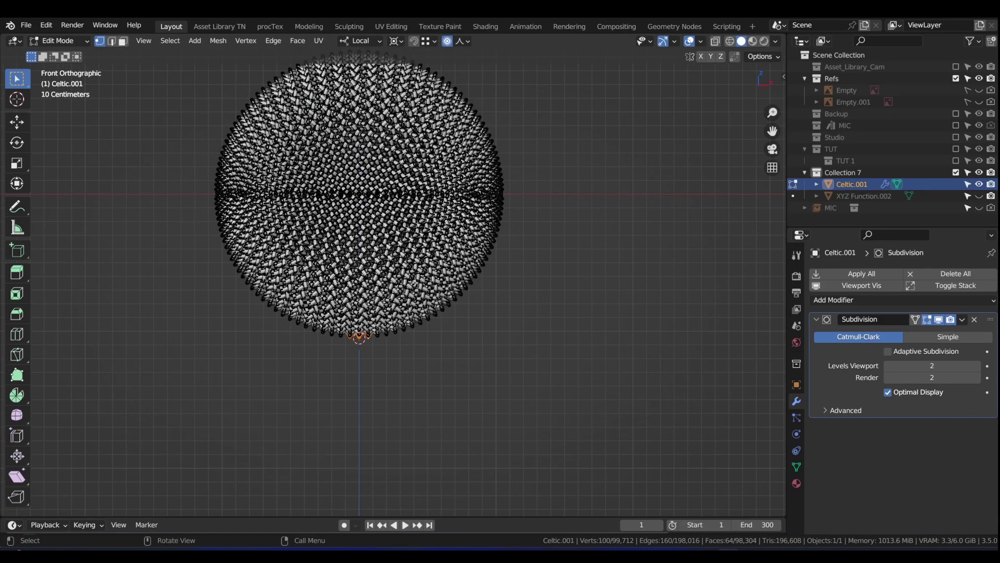
{"action": "key", "text": "s"}
{"action": "key", "text": "shift+z"}
{"action": "key", "text": "shift+z"}
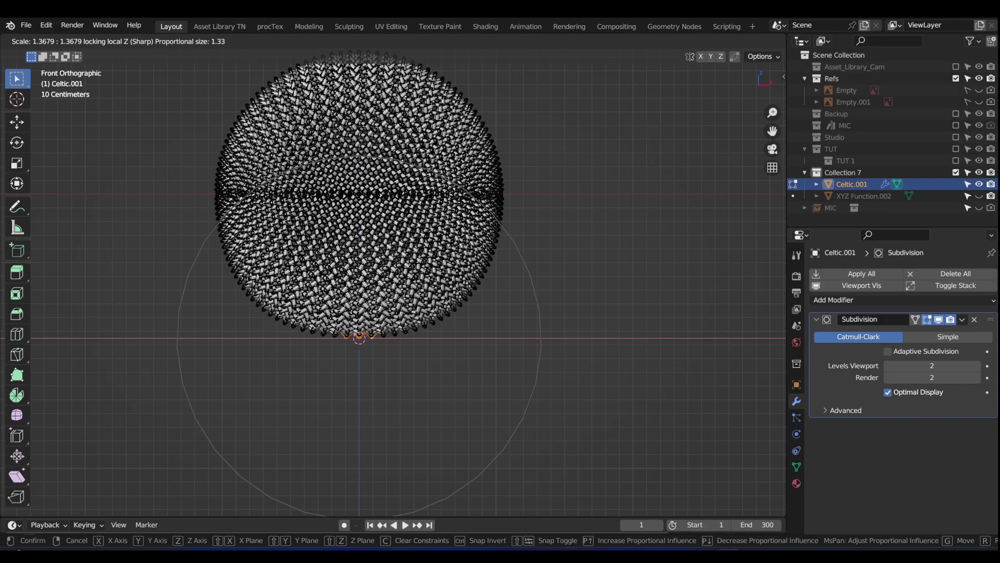
{"action": "left_click", "coordinate": [441, 260]}
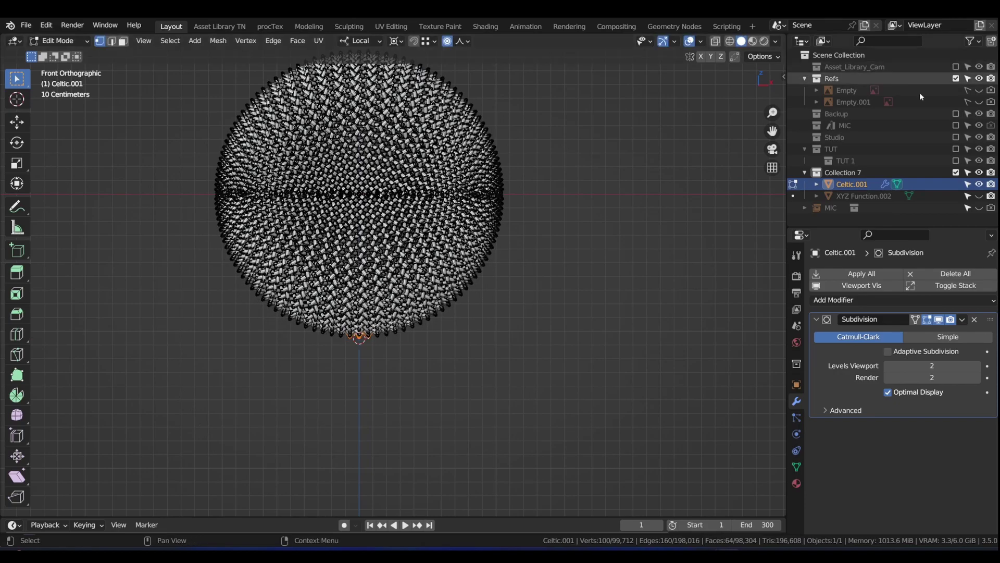
- Show the microphone reference and scale the grille's bottom vertices to about 1.85 with local Z locked and Sharp proportional size 1.00
{"action": "left_click", "coordinate": [979, 90]}
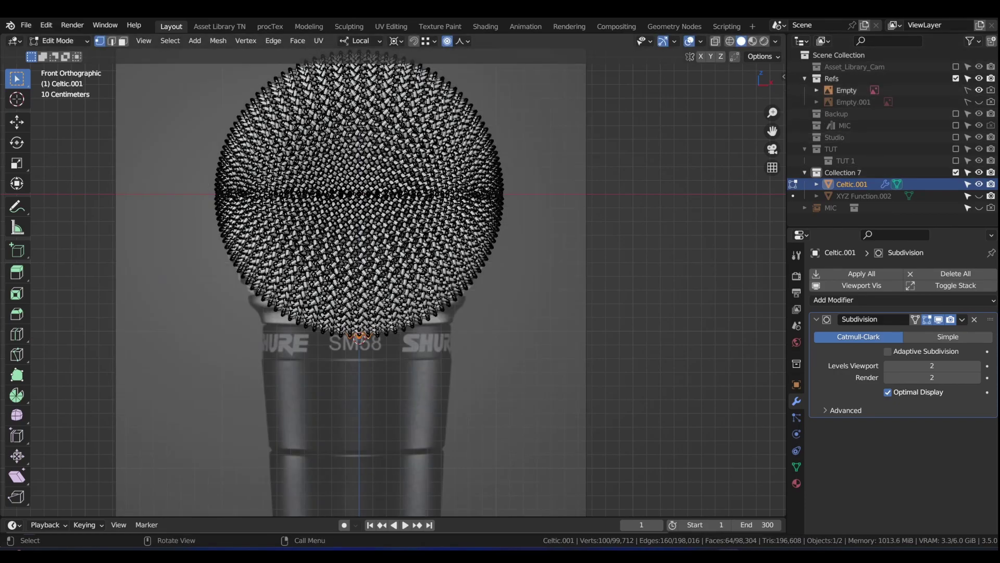
{"action": "key", "text": "s"}
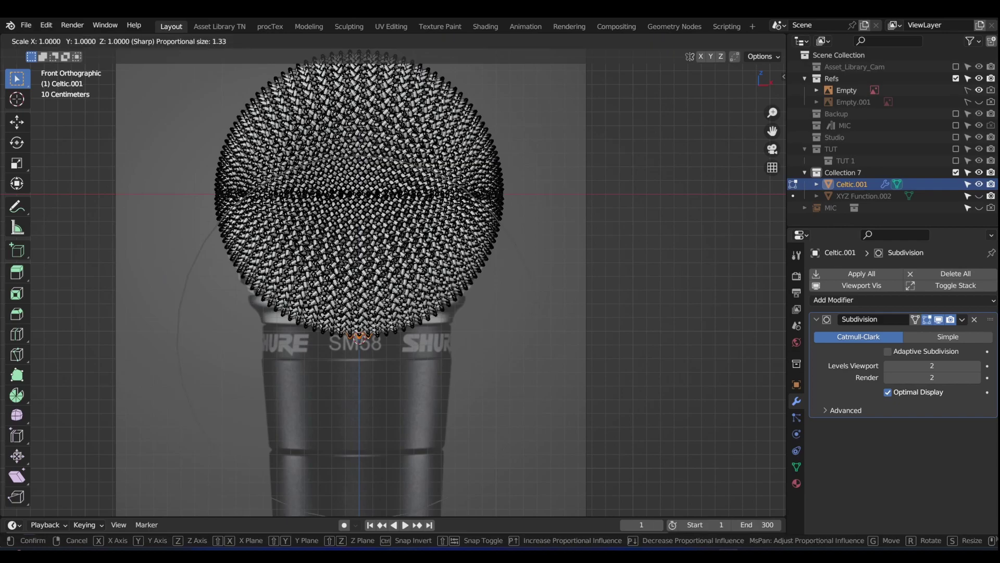
{"action": "key", "text": "shift+z"}
{"action": "scroll", "coordinate": [359, 338], "scroll_direction": "up", "scroll_amount": 7}
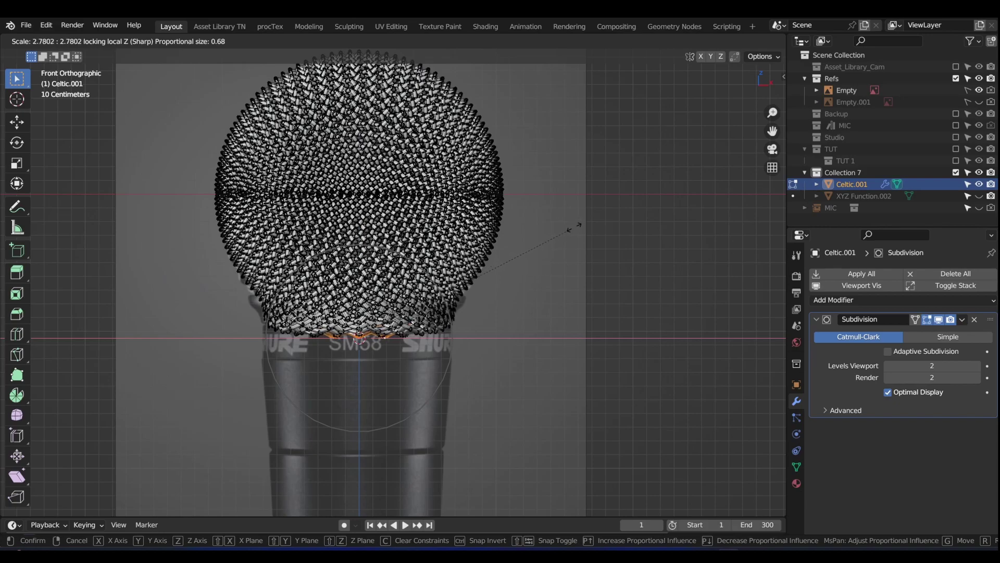
{"action": "scroll", "coordinate": [576, 221], "scroll_direction": "down", "scroll_amount": 1}
{"action": "scroll", "coordinate": [576, 224], "scroll_direction": "down", "scroll_amount": 1}
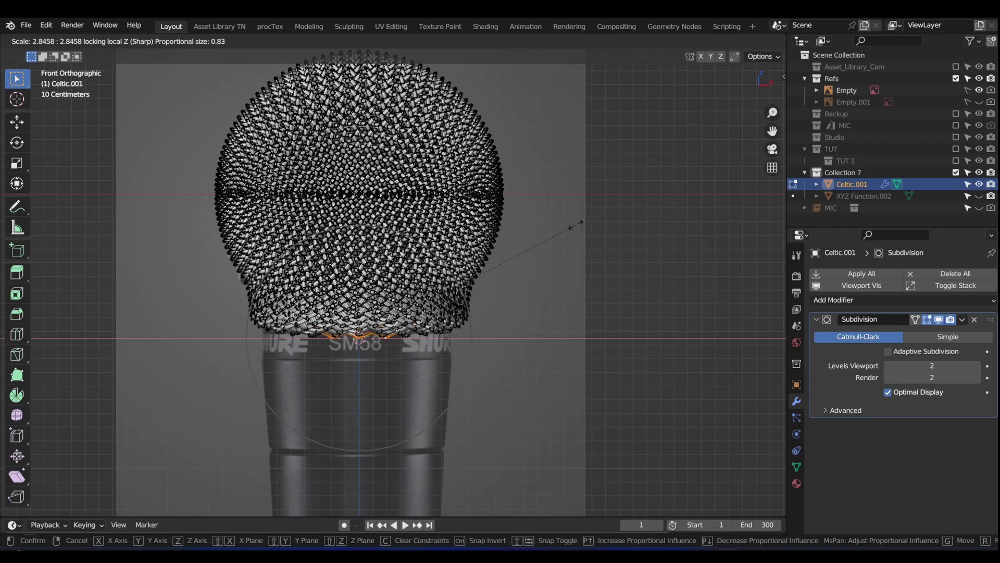
{"action": "scroll", "coordinate": [576, 224], "scroll_direction": "down", "scroll_amount": 1}
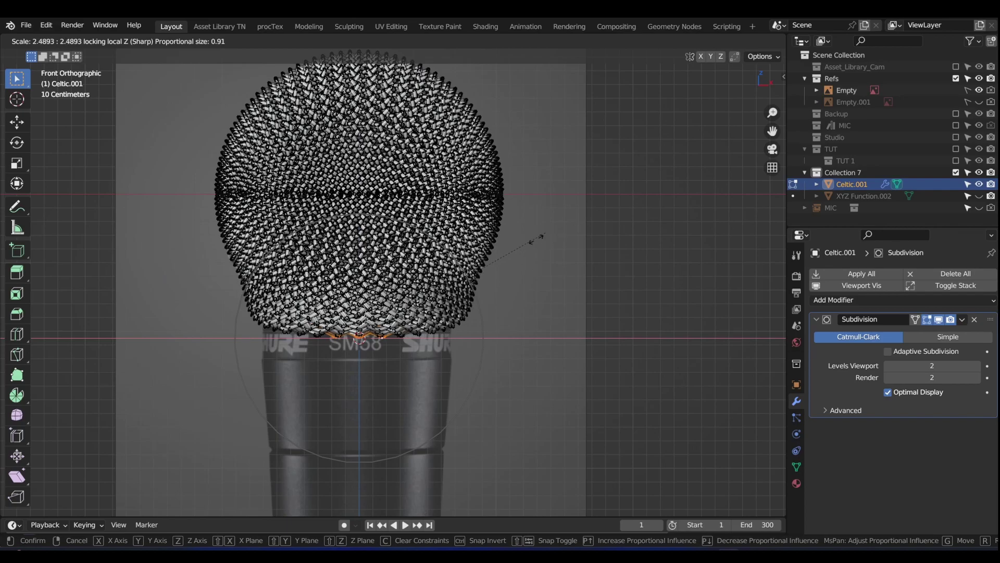
{"action": "scroll", "coordinate": [537, 237], "scroll_direction": "down", "scroll_amount": 1}
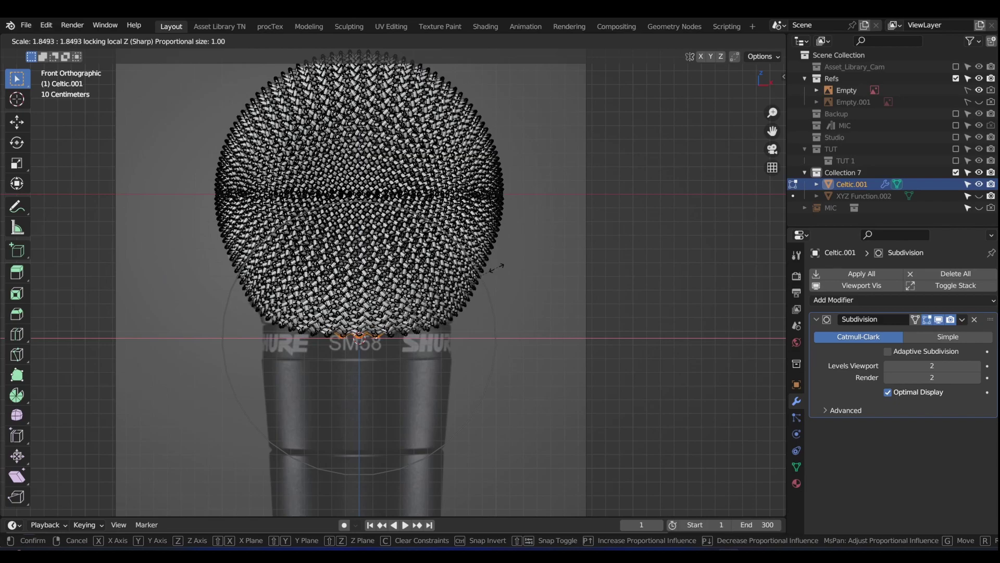
{"action": "left_click", "coordinate": [497, 268]}
{"action": "key", "text": "Tab"}
{"action": "scroll", "coordinate": [521, 208], "scroll_direction": "down", "scroll_amount": 2}
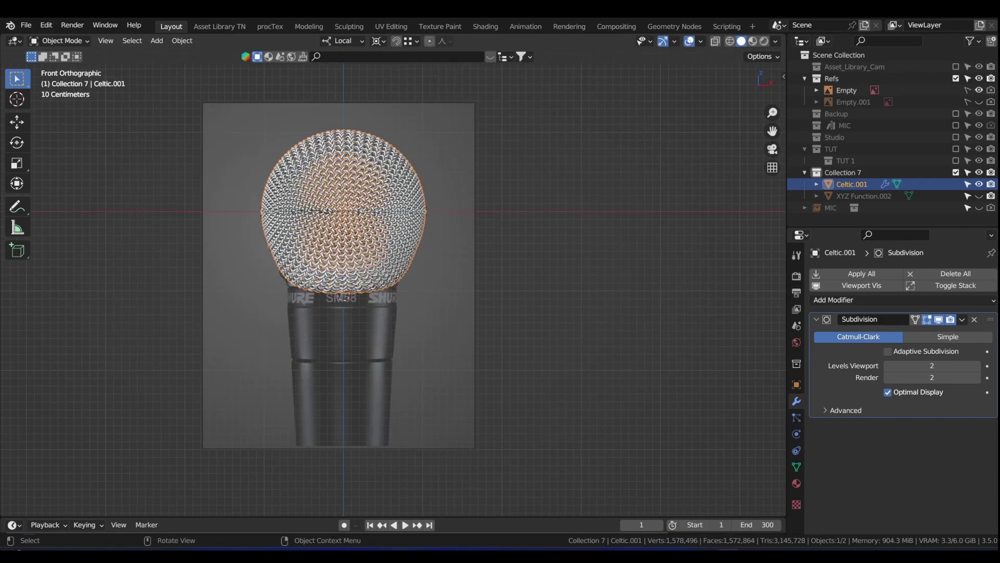
- Delete all grille vertices below the top edge of the microphone's collar in the reference image
{"action": "key", "text": "Tab"}
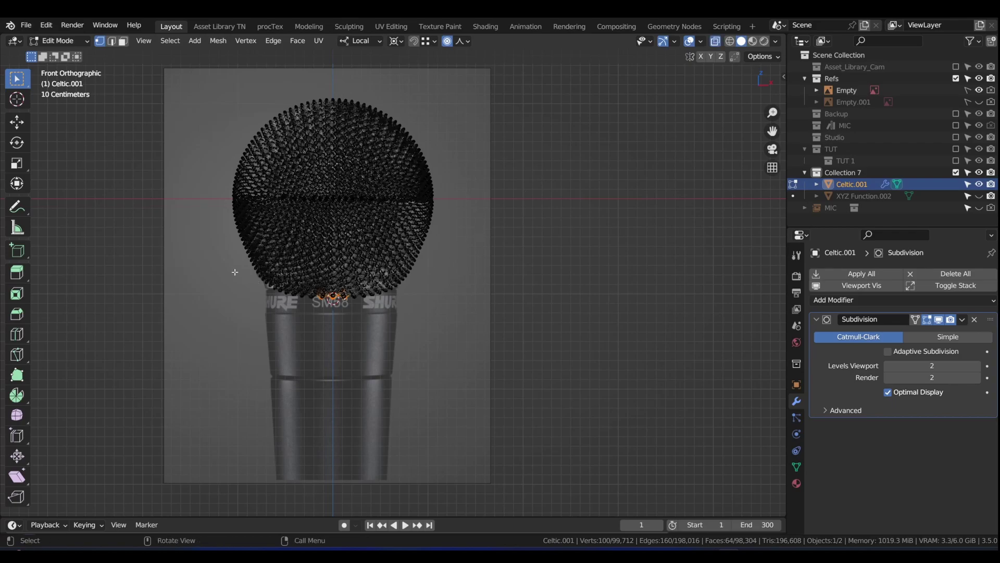
{"action": "left_click_drag", "start_coordinate": [231, 271], "coordinate": [501, 378]}
{"action": "key", "text": "x"}
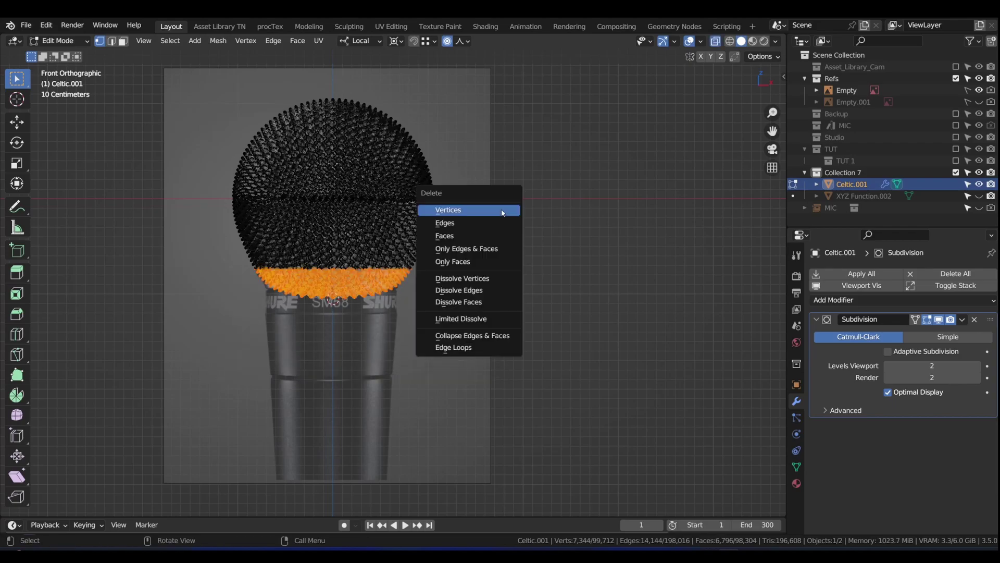
{"action": "left_click", "coordinate": [502, 211]}
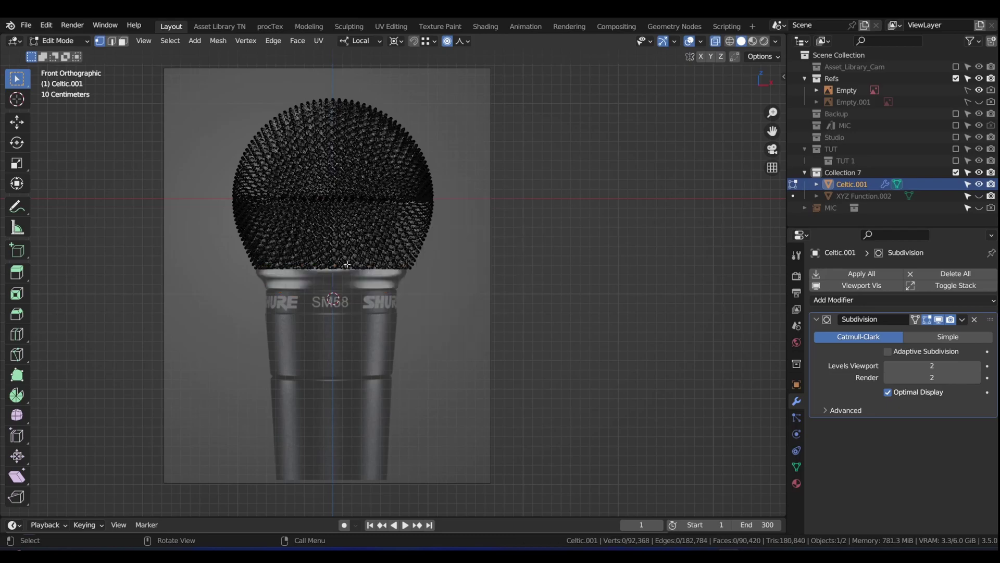
{"action": "scroll", "coordinate": [403, 239], "scroll_direction": "up", "scroll_amount": 3}
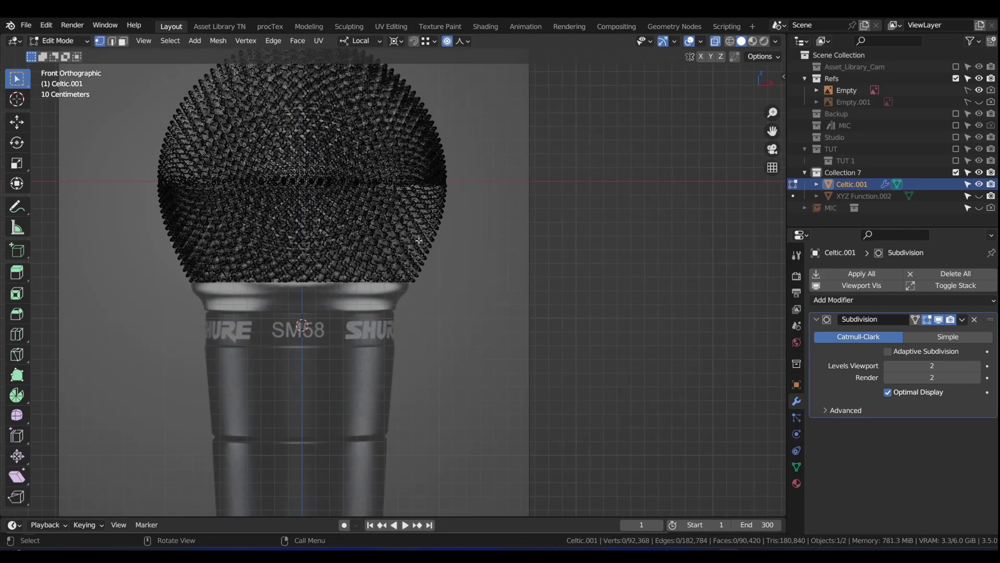
{"action": "key", "text": "Tab"}
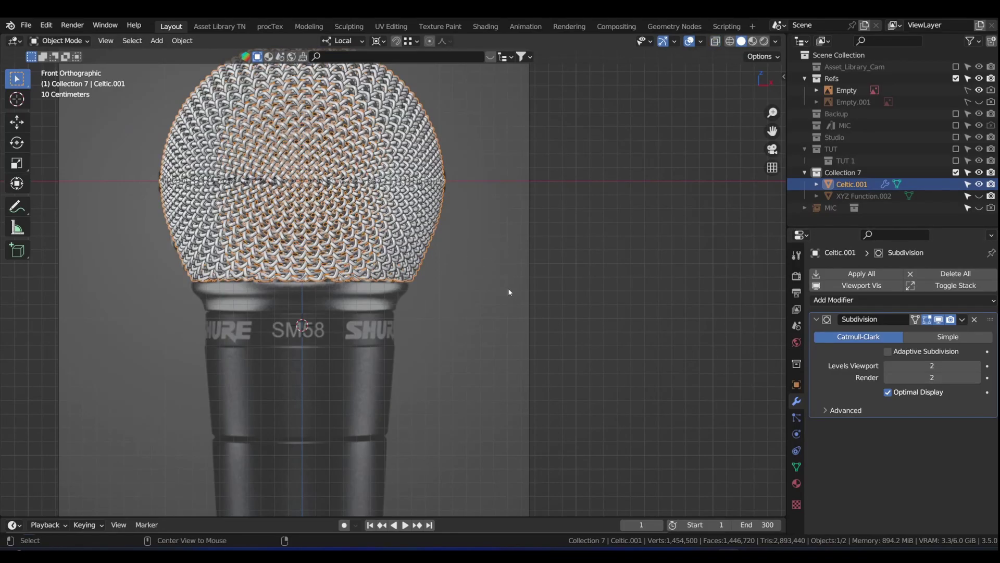
- Examine the trimmed grille head against the reference, and on its own from the front and in perspective with the reference hidden
{"action": "scroll", "coordinate": [401, 236], "scroll_direction": "down", "scroll_amount": 2}
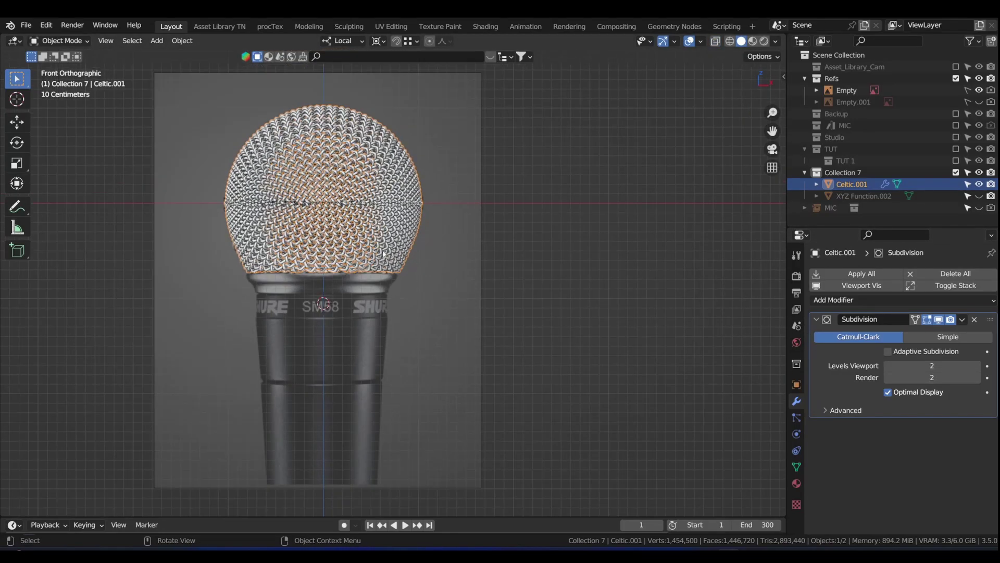
{"action": "scroll", "coordinate": [400, 236], "scroll_direction": "up", "scroll_amount": 2}
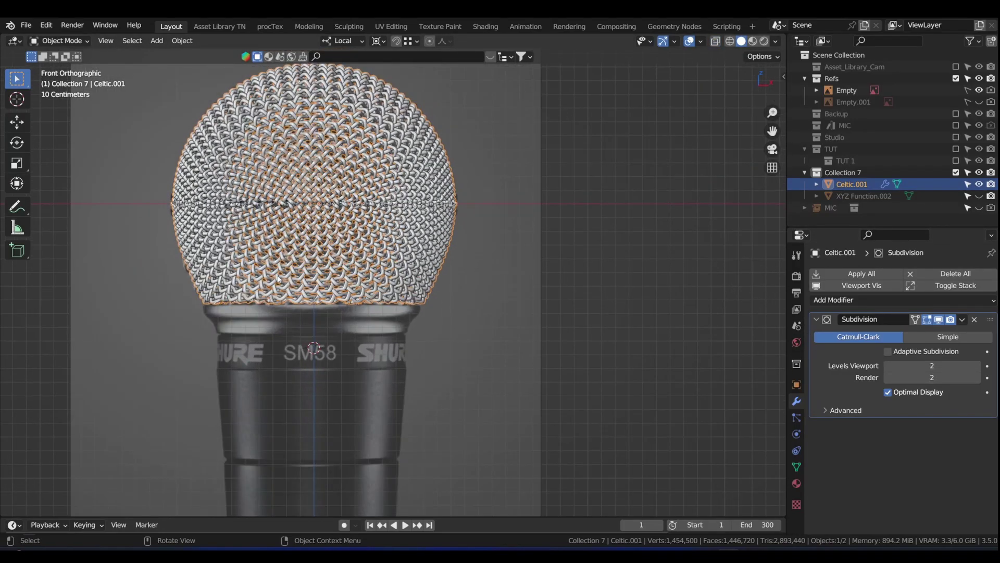
{"action": "scroll", "coordinate": [293, 253], "scroll_direction": "down", "scroll_amount": 2}
{"action": "key", "text": "g"}
{"action": "right_click", "coordinate": [297, 197]}
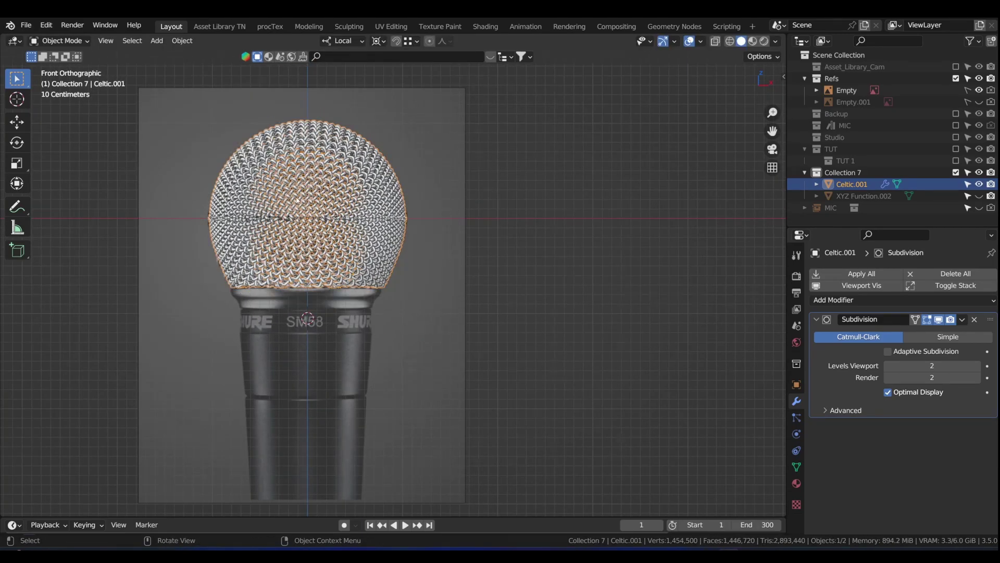
{"action": "scroll", "coordinate": [295, 197], "scroll_direction": "up", "scroll_amount": 1}
{"action": "left_click", "coordinate": [980, 90]}
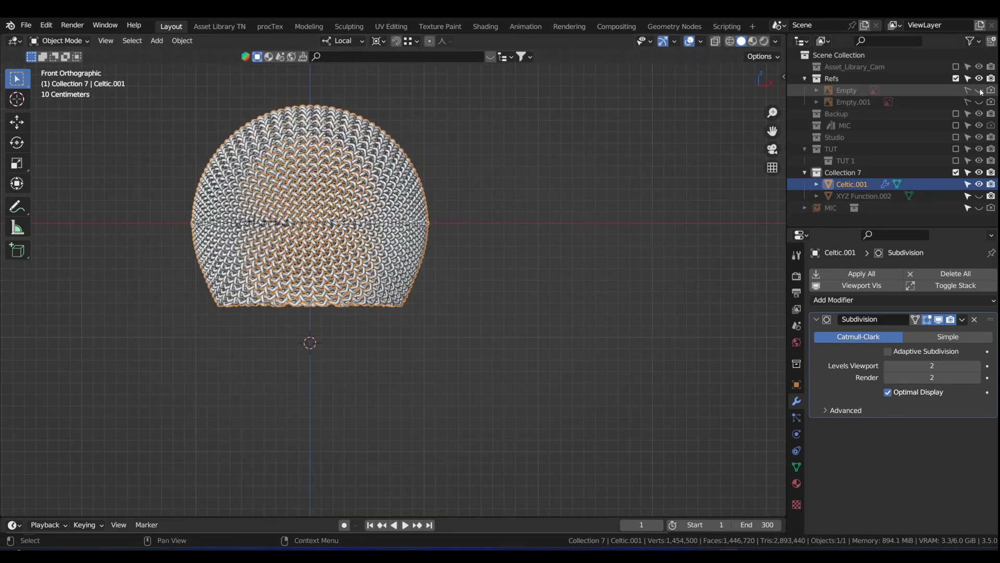
{"action": "middle_click_drag", "start_coordinate": [359, 187], "coordinate": [438, 167]}
{"action": "left_click", "coordinate": [438, 167]}
{"action": "middle_click_drag", "start_coordinate": [333, 164], "coordinate": [301, 174]}
{"action": "scroll", "coordinate": [327, 283], "scroll_direction": "up", "scroll_amount": 3}
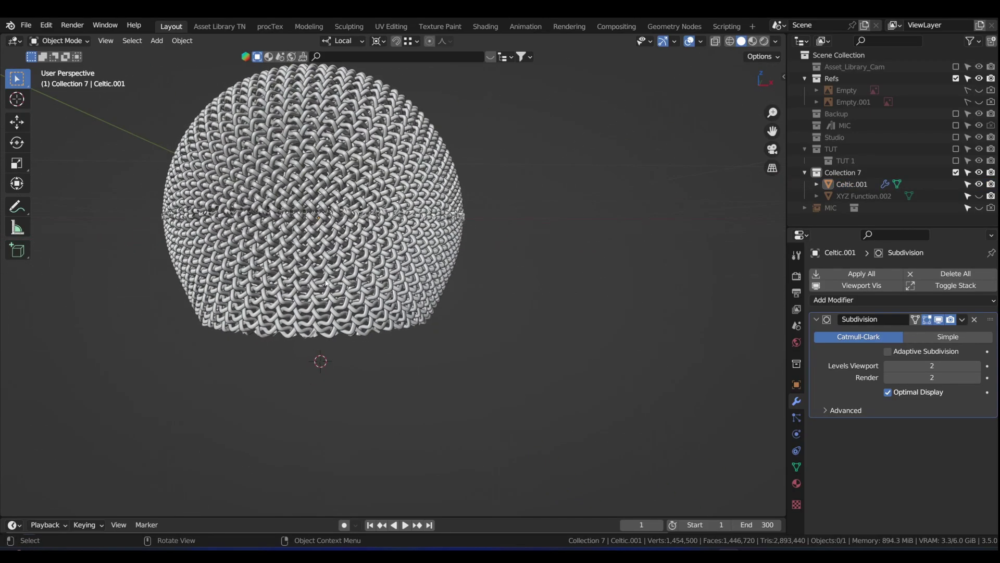
{"action": "key", "text": "KP_1"}
{"action": "scroll", "coordinate": [259, 269], "scroll_direction": "down", "scroll_amount": 2}
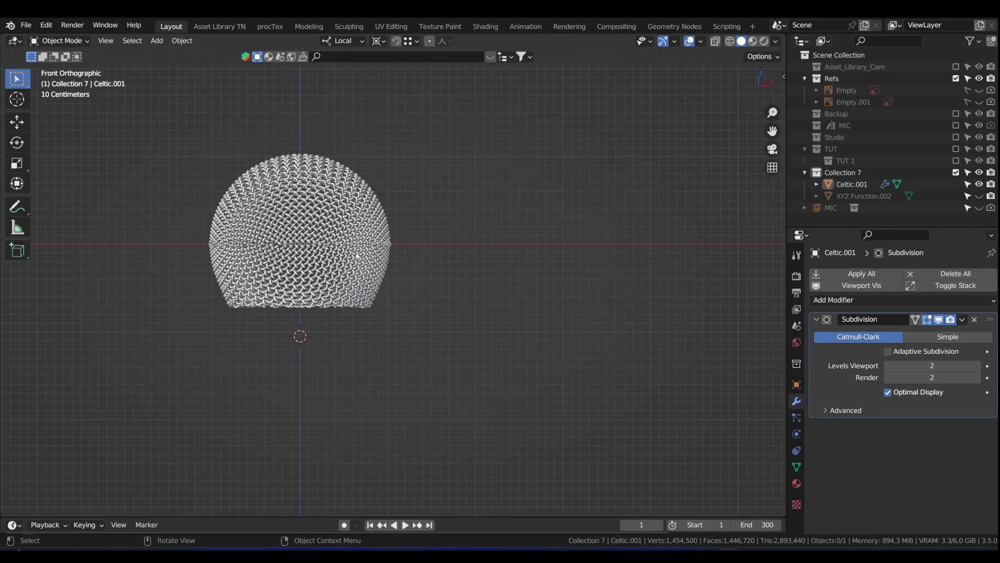
{"action": "scroll", "coordinate": [581, 216], "scroll_direction": "up", "scroll_amount": 1}
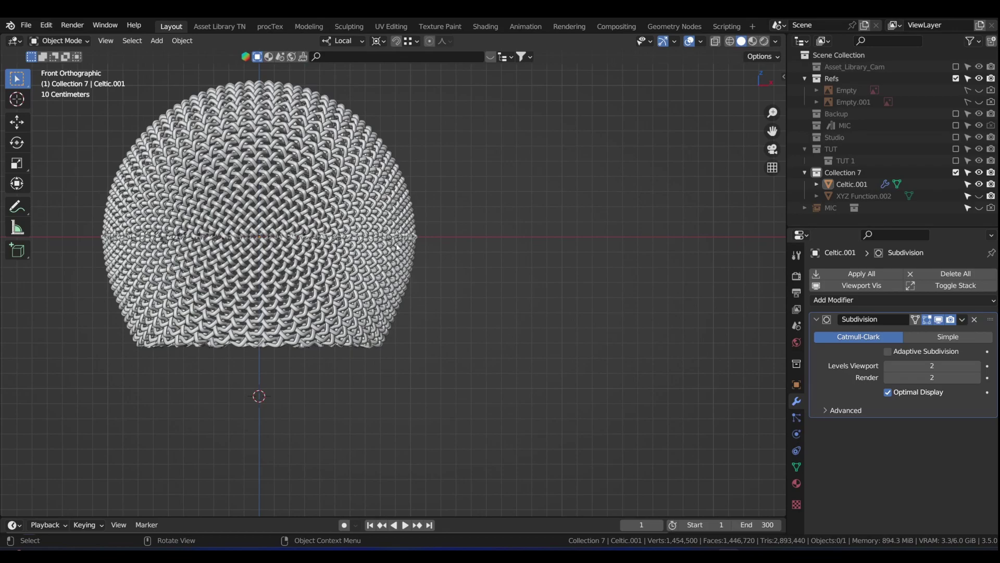
- Show the reference image again and temporarily hide the grille mesh to examine the metal ring around the head
{"action": "left_click", "coordinate": [979, 90]}
{"action": "scroll", "coordinate": [397, 234], "scroll_direction": "up", "scroll_amount": 3}
{"action": "scroll", "coordinate": [419, 235], "scroll_direction": "down", "scroll_amount": 4}
{"action": "left_click", "coordinate": [285, 227]}
{"action": "key", "text": "h"}
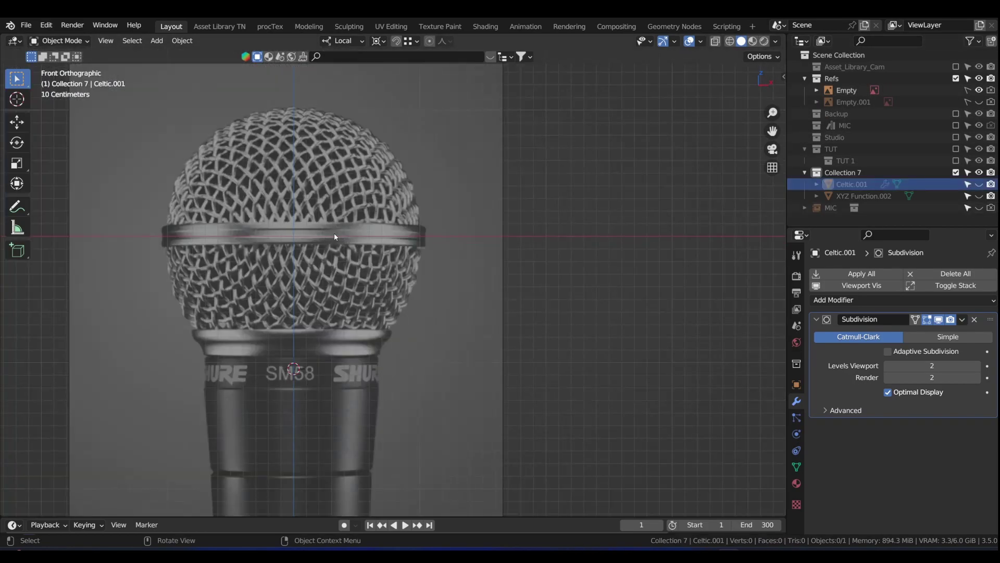
{"action": "left_click", "coordinate": [980, 184]}
{"action": "scroll", "coordinate": [367, 302], "scroll_direction": "up", "scroll_amount": 1}
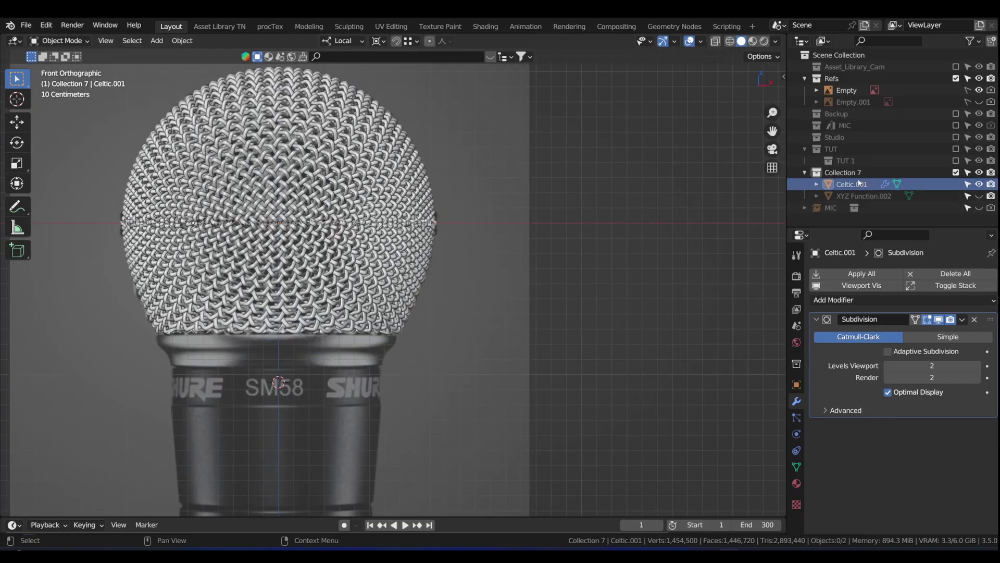
- Add a mesh plane and set its X rotation to 90° so that it faces the front view
{"action": "key", "text": "shift+a"}
{"action": "mouse_move", "coordinate": [305, 161]}
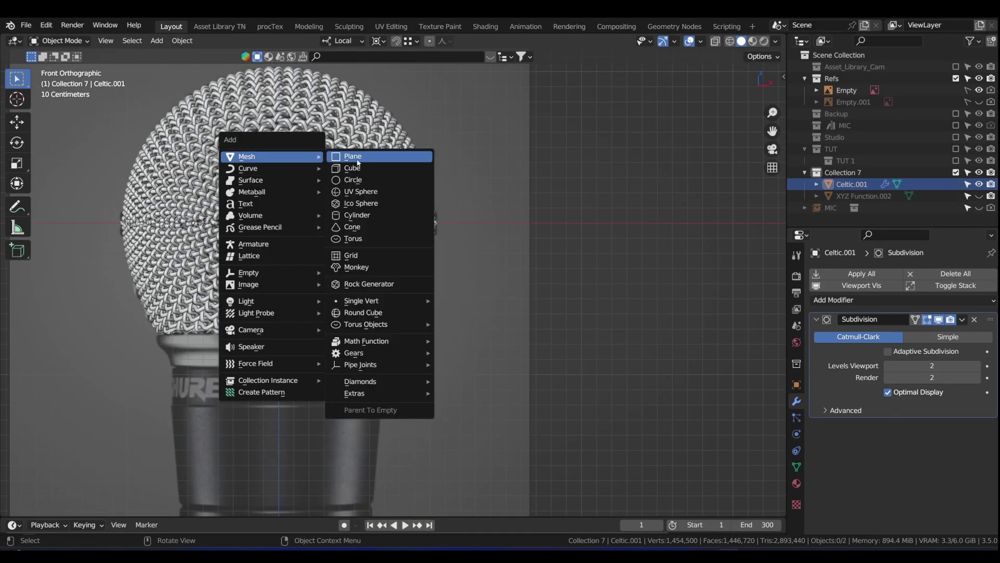
{"action": "left_click", "coordinate": [358, 158]}
{"action": "left_click", "coordinate": [45, 508]}
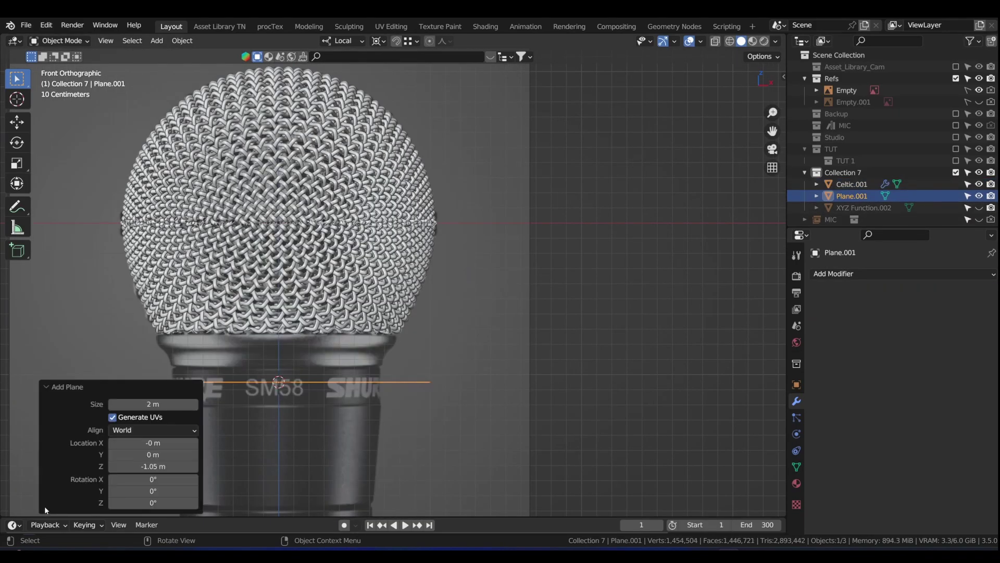
{"action": "left_click", "coordinate": [143, 480]}
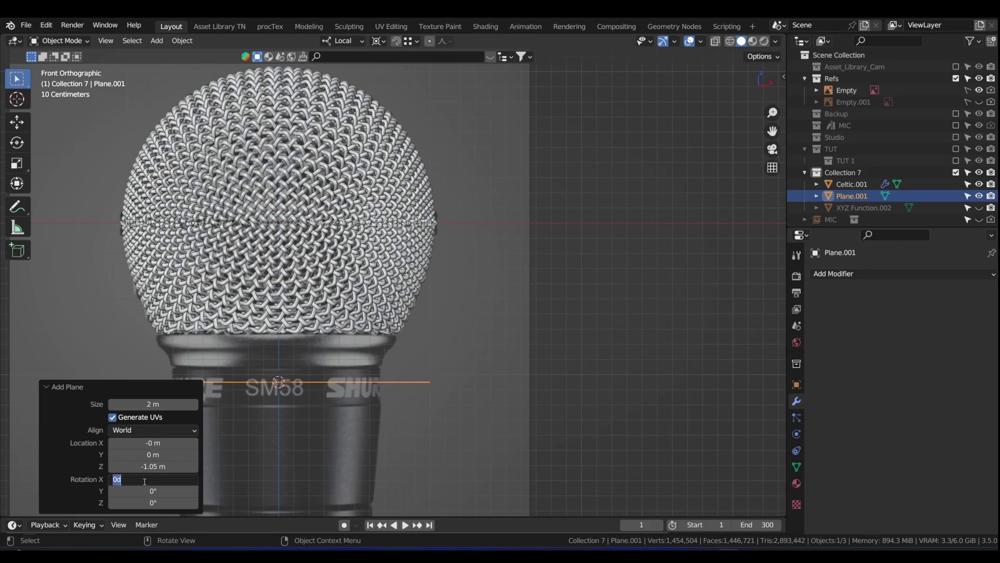
{"action": "type", "text": "90"}
{"action": "key", "text": "Return"}
{"action": "left_click", "coordinate": [47, 387]}
- Reset the 3D cursor to the world origin and snap the plane to the cursor
{"action": "scroll", "coordinate": [442, 316], "scroll_direction": "down", "scroll_amount": 2}
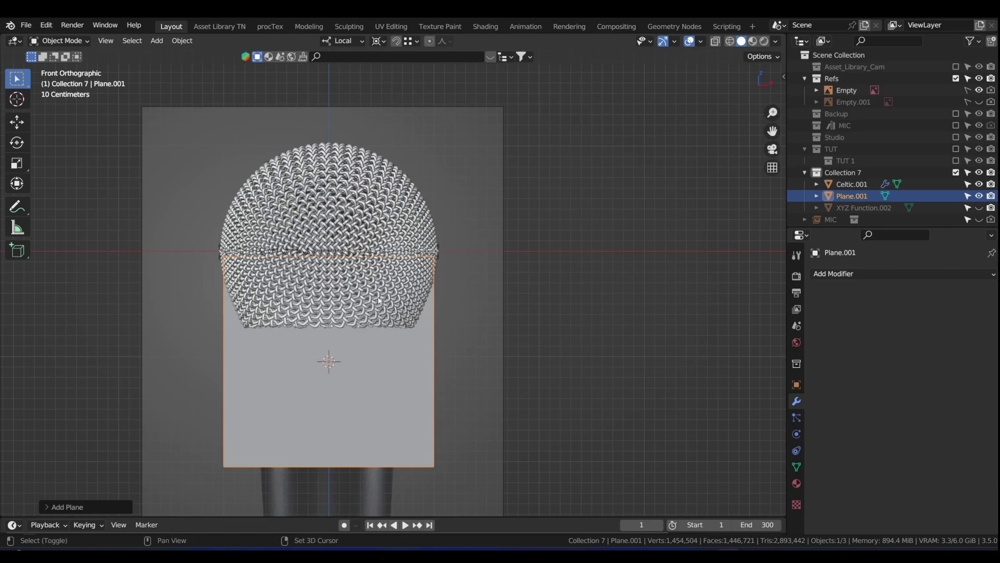
{"action": "scroll", "coordinate": [377, 297], "scroll_direction": "down", "scroll_amount": 5}
{"action": "scroll", "coordinate": [377, 296], "scroll_direction": "up", "scroll_amount": 6}
{"action": "scroll", "coordinate": [367, 215], "scroll_direction": "up", "scroll_amount": 1}
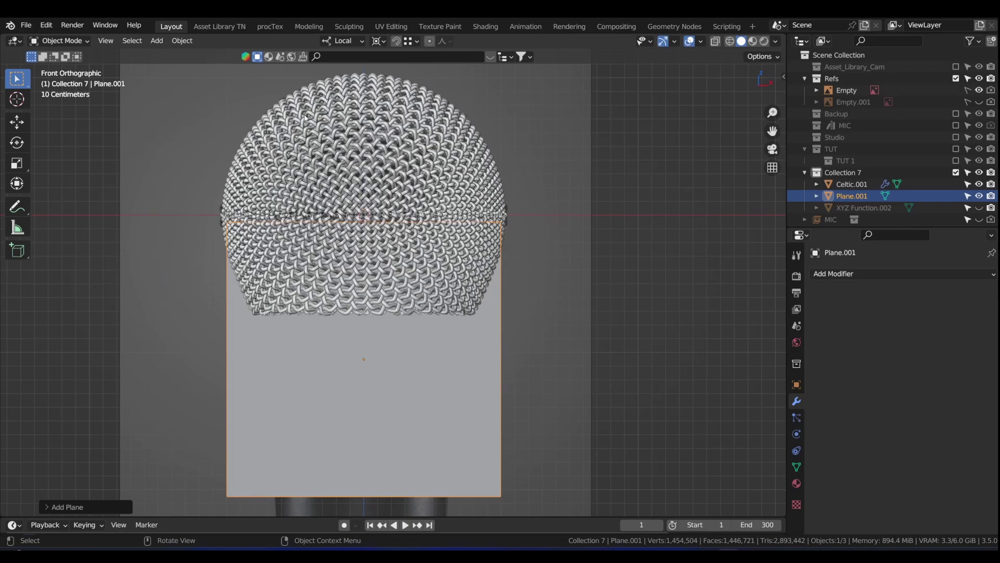
{"action": "key", "text": "shift+s"}
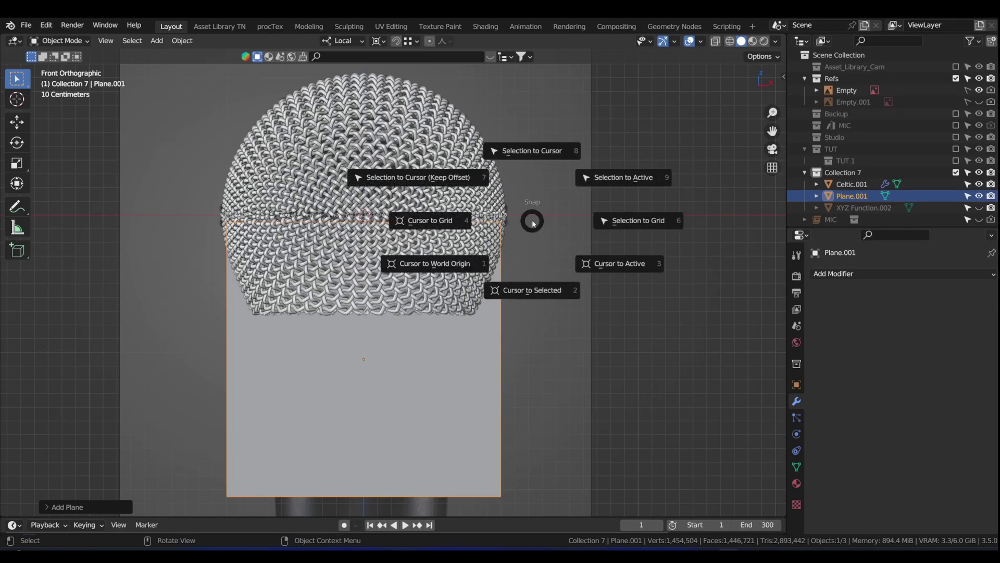
{"action": "left_click", "coordinate": [532, 154]}
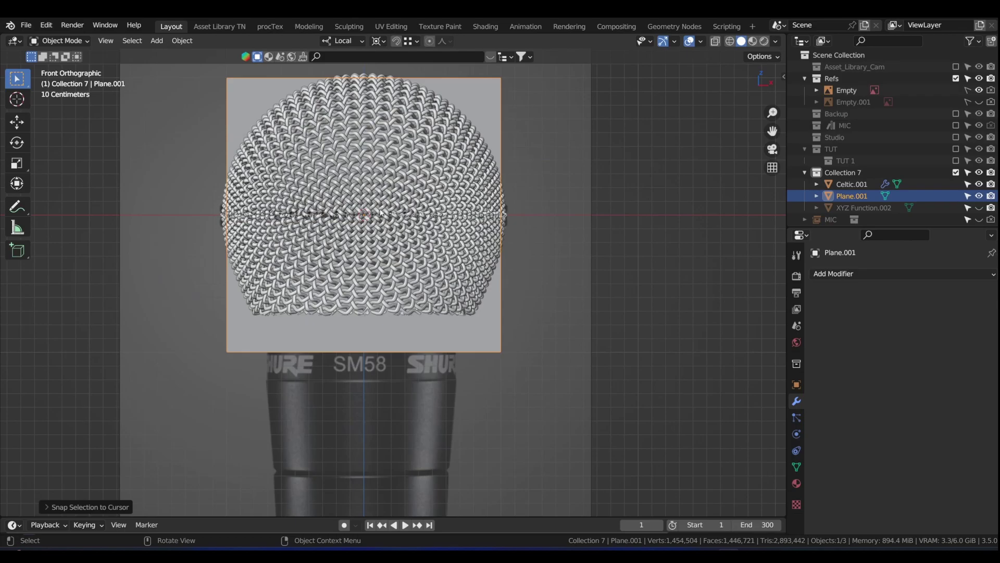
- Scale the plane's geometry down in Edit Mode to about 0.14 of its size
{"action": "scroll", "coordinate": [372, 219], "scroll_direction": "up", "scroll_amount": 1}
{"action": "scroll", "coordinate": [360, 210], "scroll_direction": "down", "scroll_amount": 2}
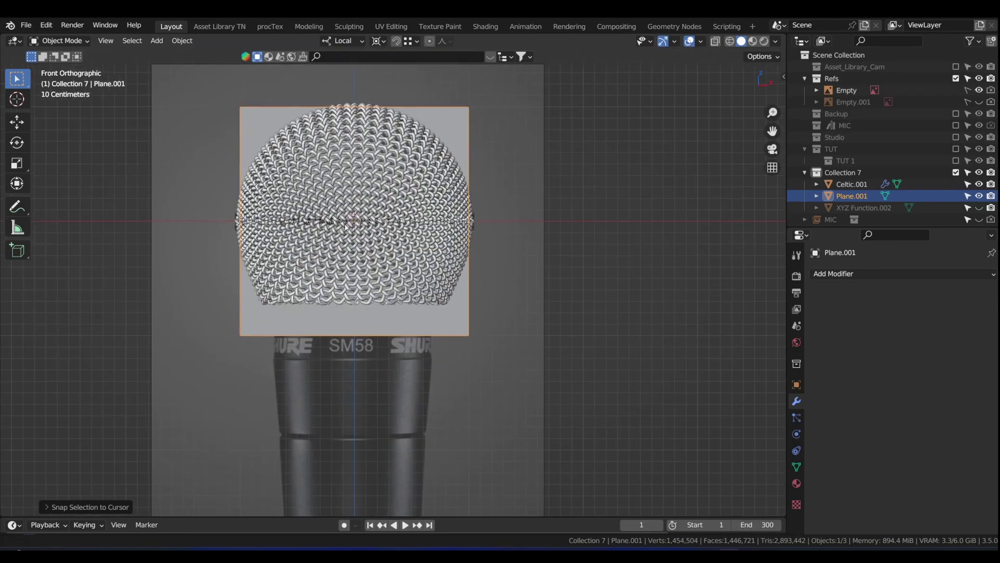
{"action": "middle_click_drag", "start_coordinate": [415, 204], "coordinate": [383, 211], "text": "shift"}
{"action": "key", "text": "Tab"}
{"action": "key", "text": "s"}
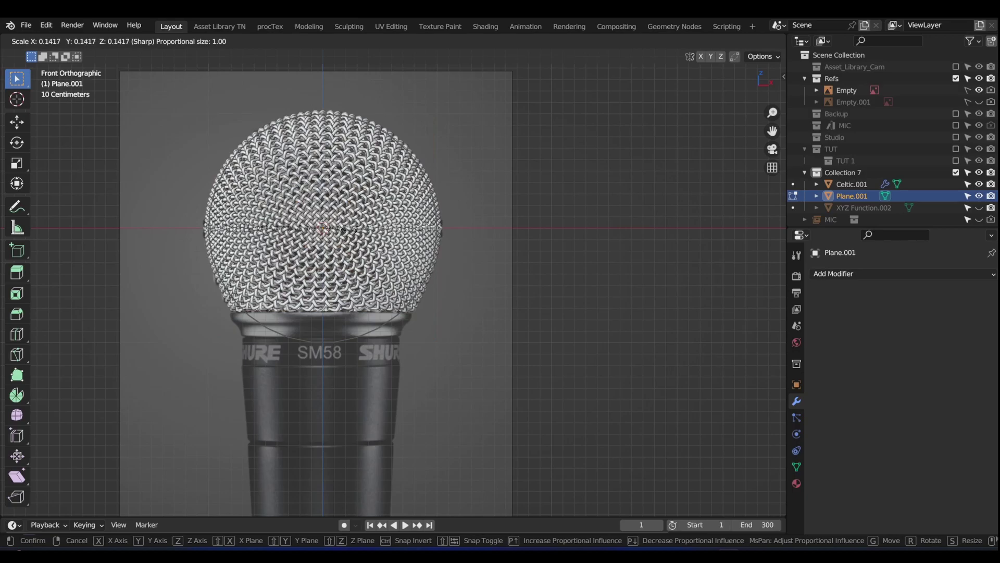
{"action": "left_click", "coordinate": [352, 229]}
{"action": "scroll", "coordinate": [359, 230], "scroll_direction": "up", "scroll_amount": 2}
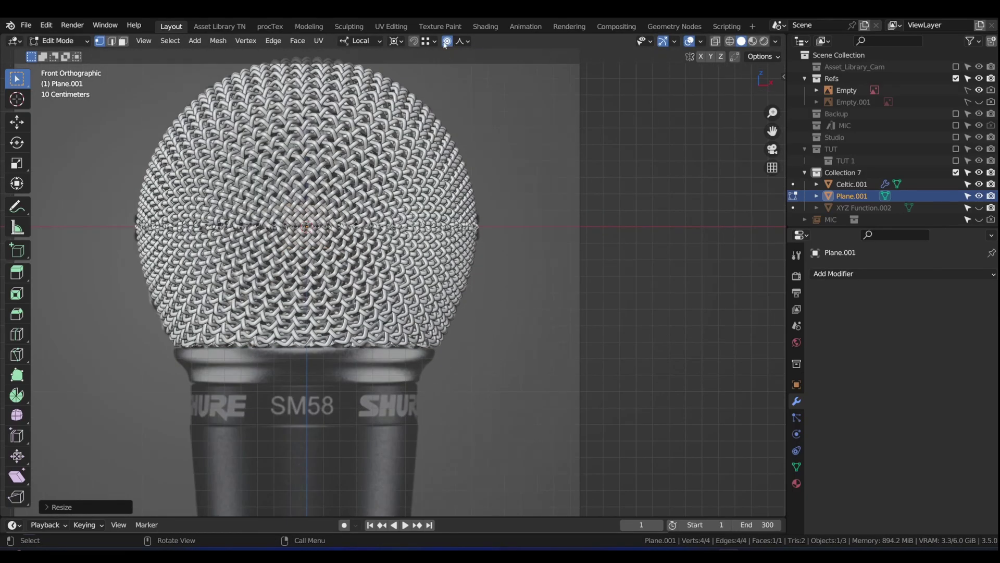
- Disable proportional editing and move the small plane about 1.05 m along local X to the grille's outer edge
{"action": "left_click", "coordinate": [446, 42]}
{"action": "scroll", "coordinate": [381, 245], "scroll_direction": "up", "scroll_amount": 1}
{"action": "middle_click_drag", "start_coordinate": [381, 245], "coordinate": [335, 242], "text": "shift"}
{"action": "key", "text": "g"}
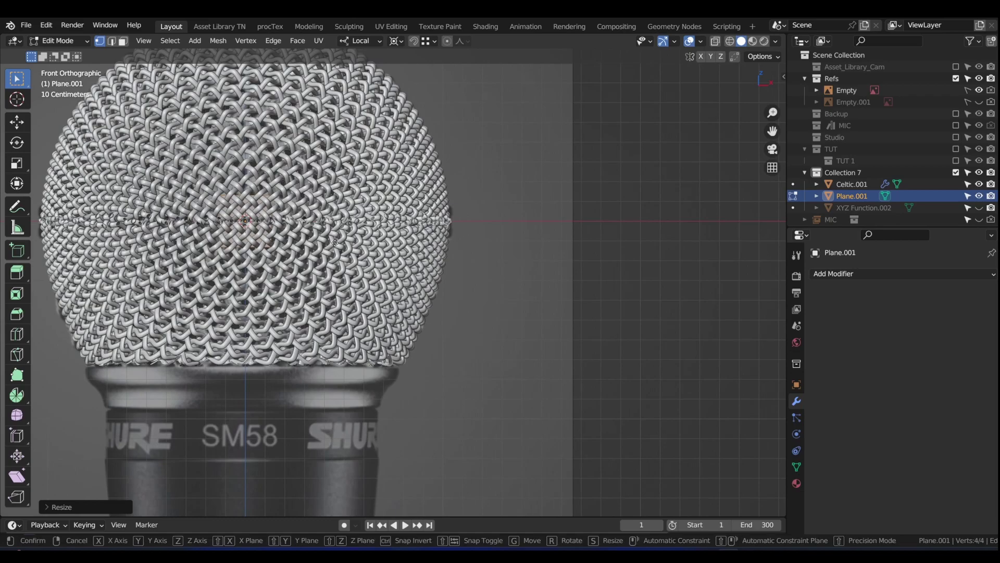
{"action": "key", "text": "x"}
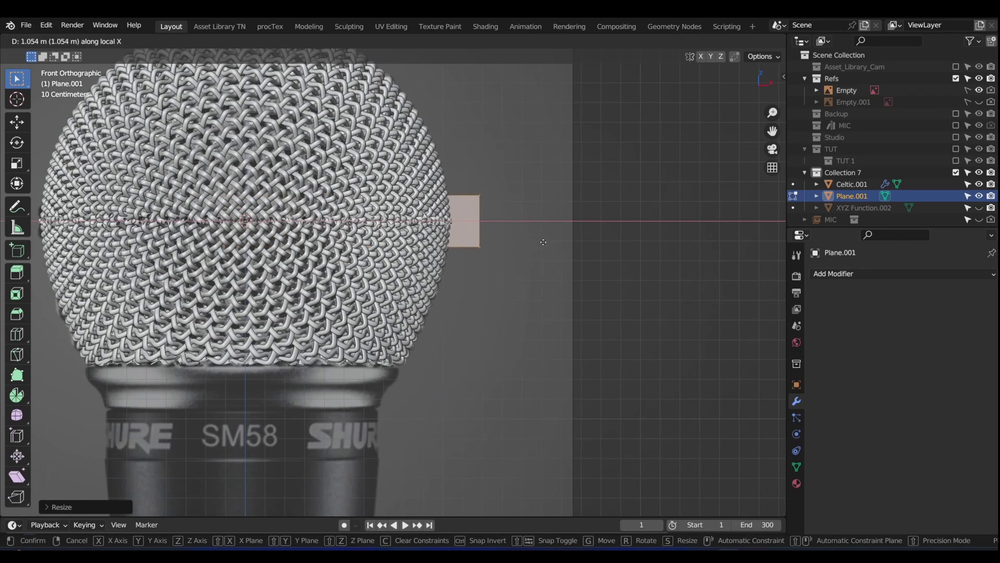
{"action": "left_click", "coordinate": [542, 242]}
{"action": "scroll", "coordinate": [473, 235], "scroll_direction": "up", "scroll_amount": 8}
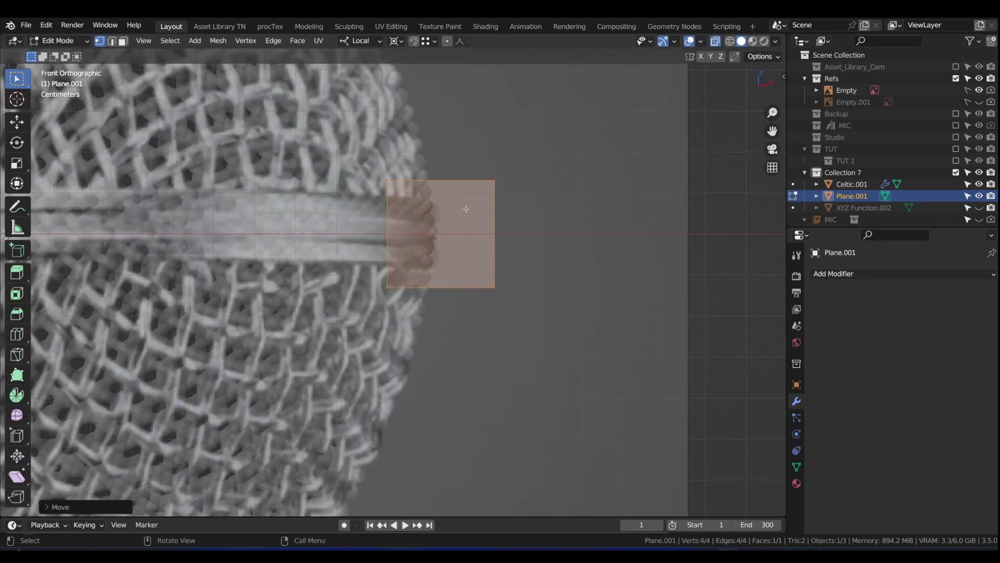
- Set the transform pivot point to Bounding Box Center and scale the small plane down slightly around its own centre
{"action": "key", "text": "s"}
{"action": "right_click", "coordinate": [482, 203]}
{"action": "scroll", "coordinate": [475, 170], "scroll_direction": "down", "scroll_amount": 6}
{"action": "left_click", "coordinate": [397, 41]}
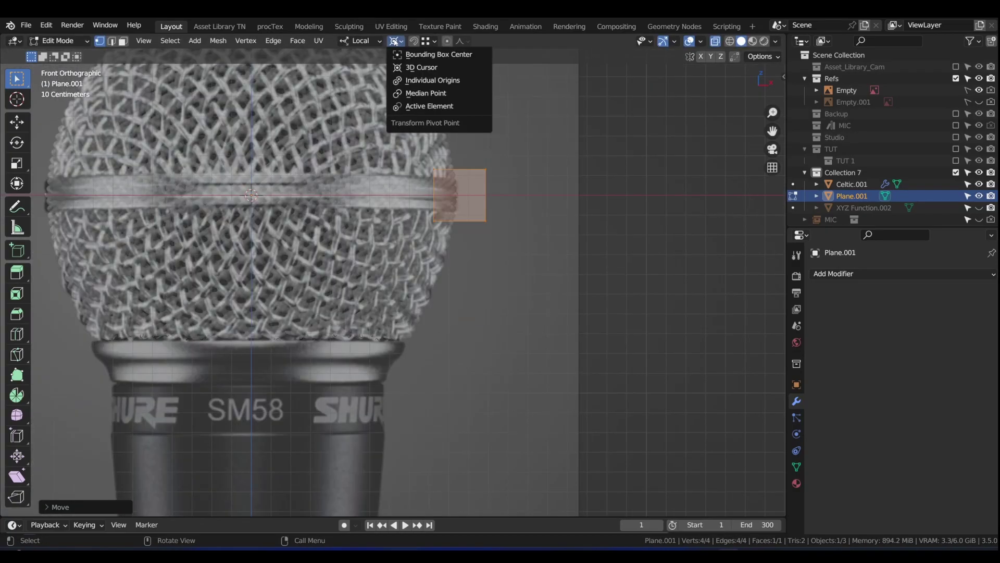
{"action": "left_click", "coordinate": [401, 56]}
{"action": "scroll", "coordinate": [465, 169], "scroll_direction": "up", "scroll_amount": 5}
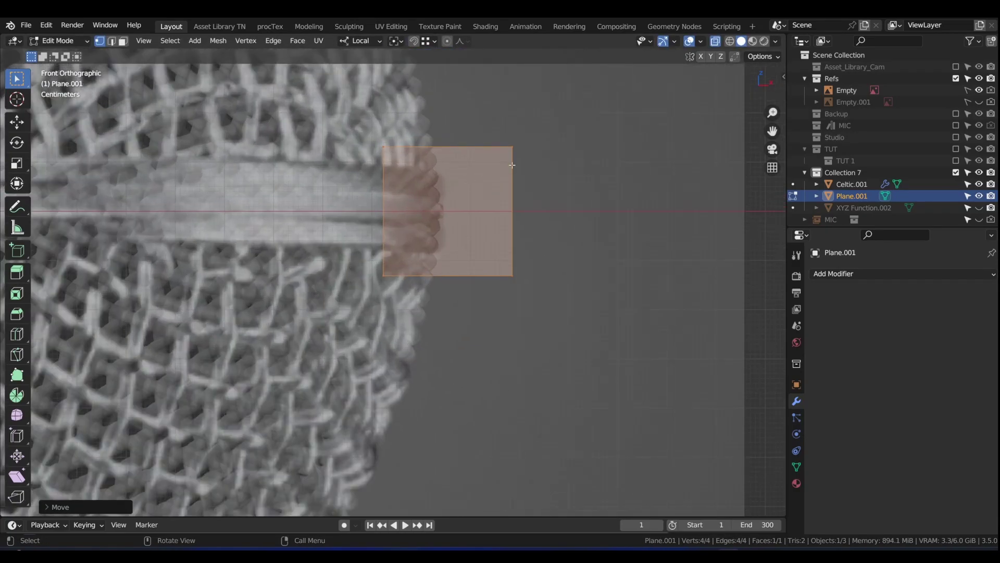
{"action": "key", "text": "s"}
{"action": "left_click", "coordinate": [502, 168]}
- Delete the plane's outer vertical edge, leaving the profile open on the side facing away from the grille
{"action": "scroll", "coordinate": [481, 189], "scroll_direction": "down", "scroll_amount": 1}
{"action": "scroll", "coordinate": [485, 190], "scroll_direction": "up", "scroll_amount": 1}
{"action": "middle_click_drag", "start_coordinate": [506, 209], "coordinate": [481, 205], "text": "shift"}
{"action": "key", "text": "2"}
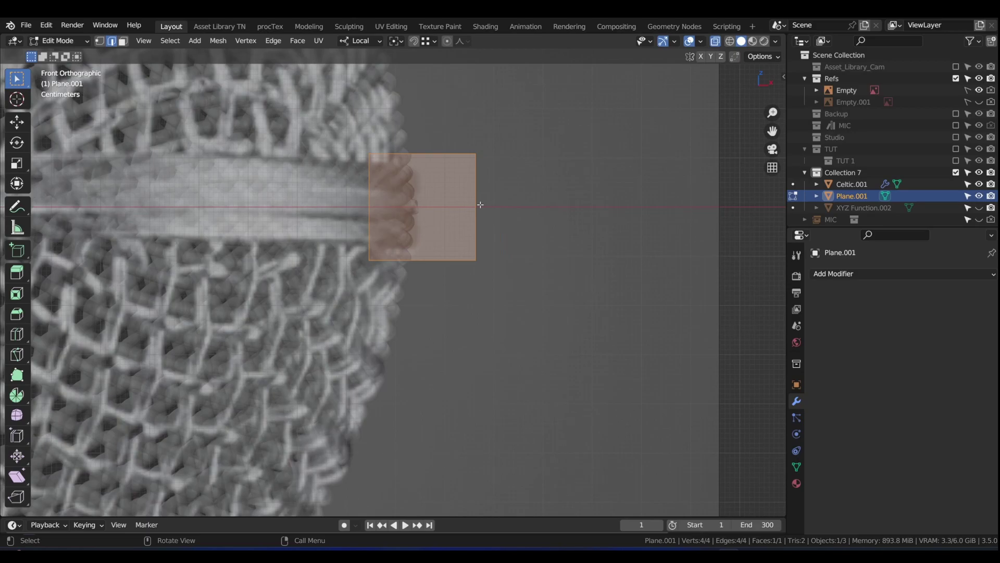
{"action": "left_click", "coordinate": [475, 195]}
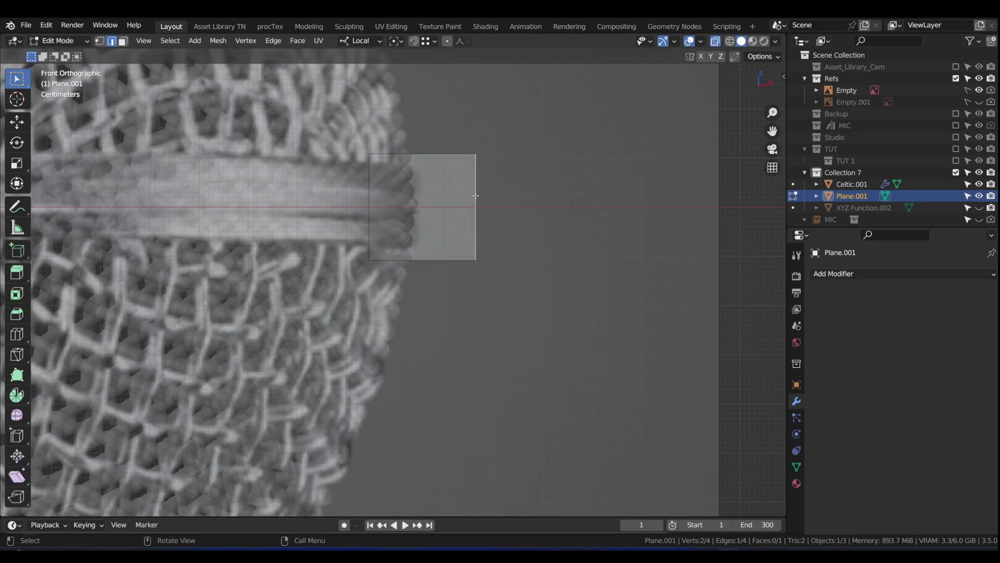
{"action": "key", "text": "x"}
{"action": "left_click", "coordinate": [502, 208]}
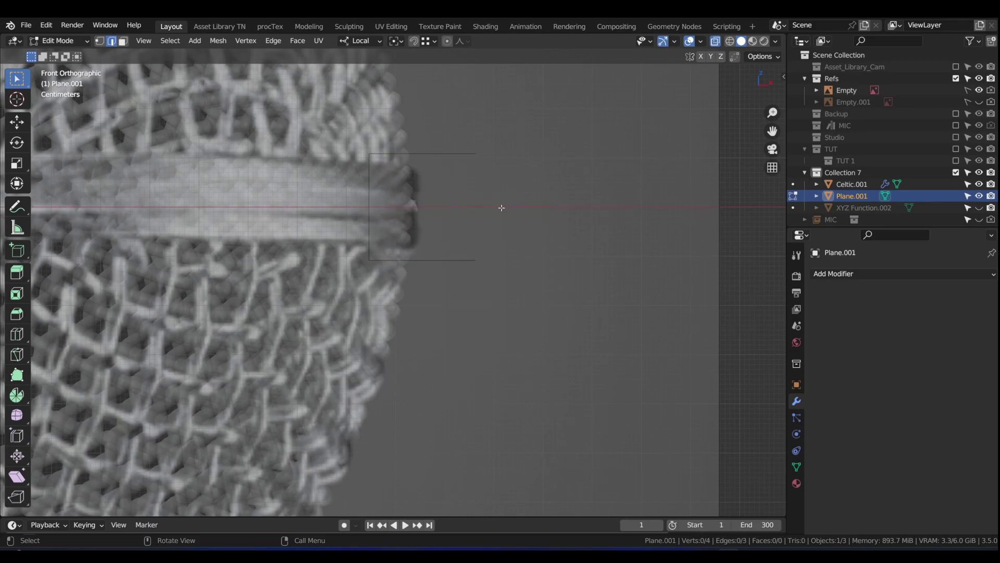
- Extrude the two open end vertices and scale them vertically toward each other to form short lips
{"action": "key", "text": "1"}
{"action": "left_click_drag", "start_coordinate": [453, 124], "coordinate": [505, 283]}
{"action": "scroll", "coordinate": [488, 183], "scroll_direction": "up", "scroll_amount": 3}
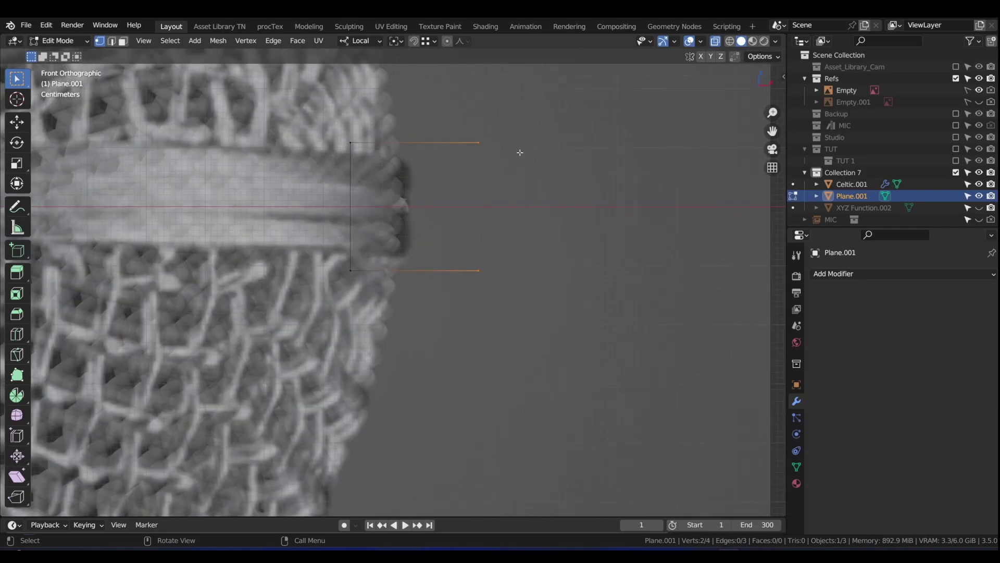
{"action": "key", "text": "s"}
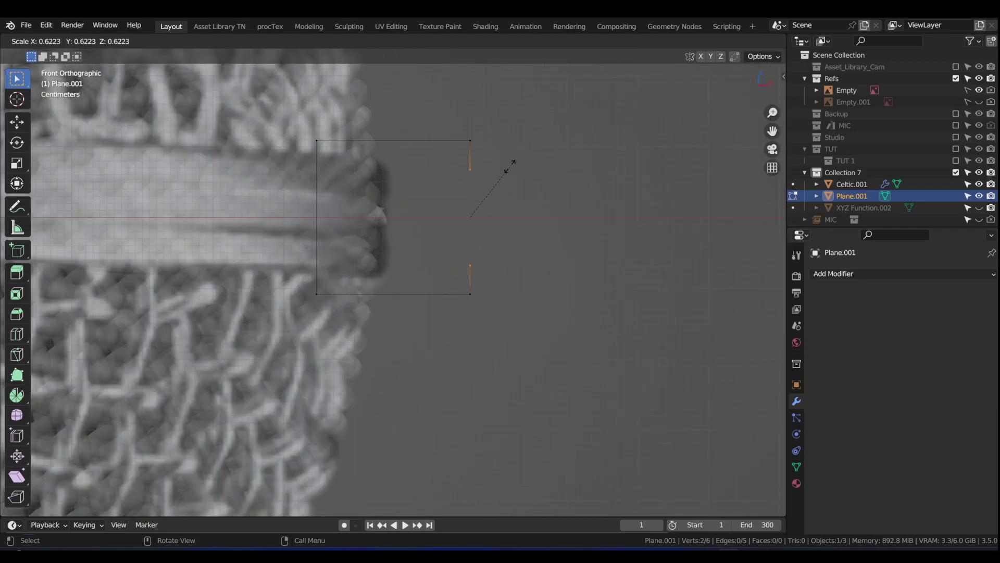
{"action": "left_click", "coordinate": [505, 174]}
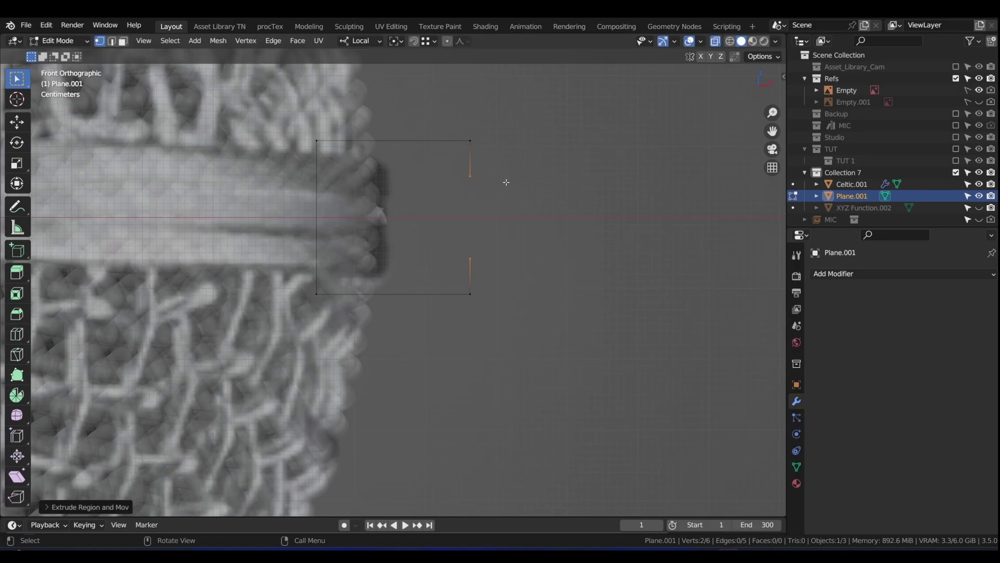
- Extrude both lip vertices inward along local X and join them with an edge to close the groove profile
{"action": "key", "text": "e"}
{"action": "key", "text": "x"}
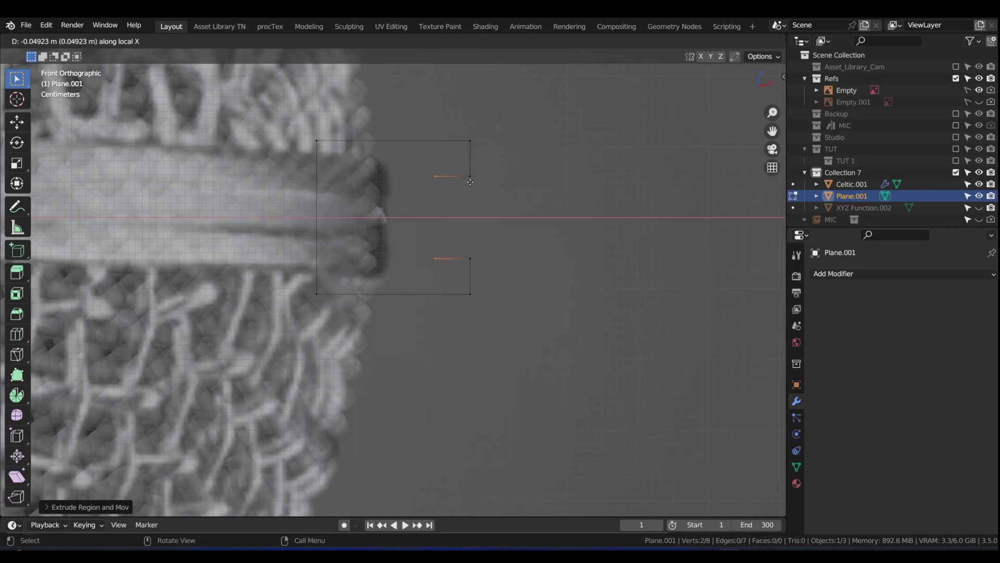
{"action": "left_click", "coordinate": [463, 183]}
{"action": "key", "text": "f"}
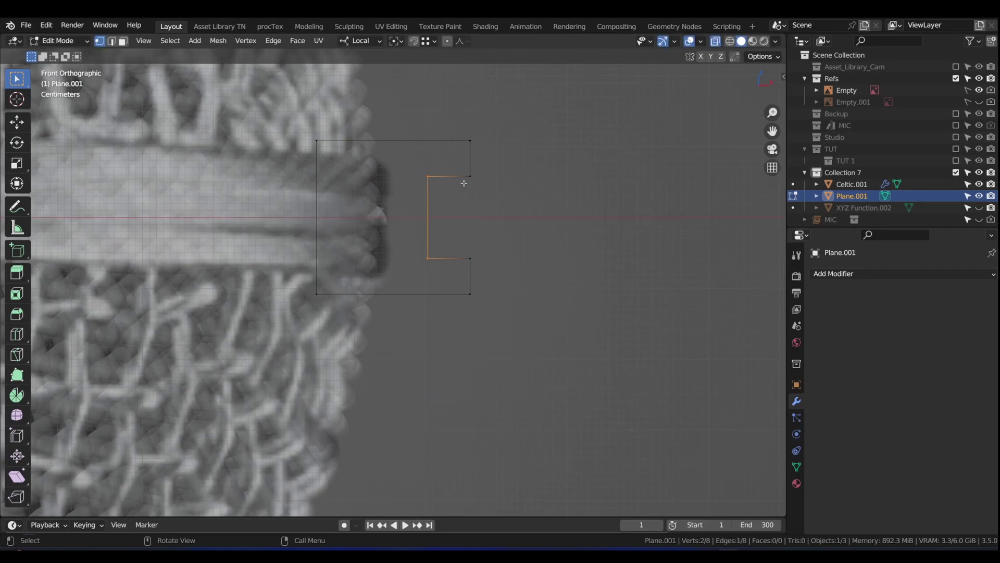
- Return to Object Mode and turn off X-ray to view the closed profile beside the solid grille
{"action": "scroll", "coordinate": [464, 188], "scroll_direction": "down", "scroll_amount": 1}
{"action": "scroll", "coordinate": [464, 189], "scroll_direction": "down", "scroll_amount": 3}
{"action": "key", "text": "Tab"}
{"action": "middle_click_drag", "start_coordinate": [448, 194], "coordinate": [417, 245]}
{"action": "scroll", "coordinate": [436, 199], "scroll_direction": "down", "scroll_amount": 6}
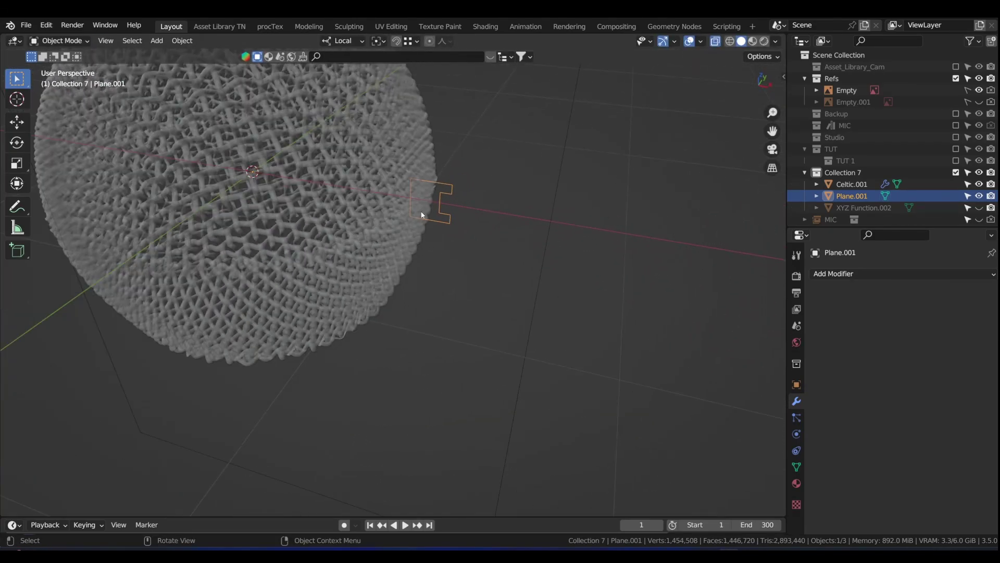
{"action": "key", "text": "alt+z"}
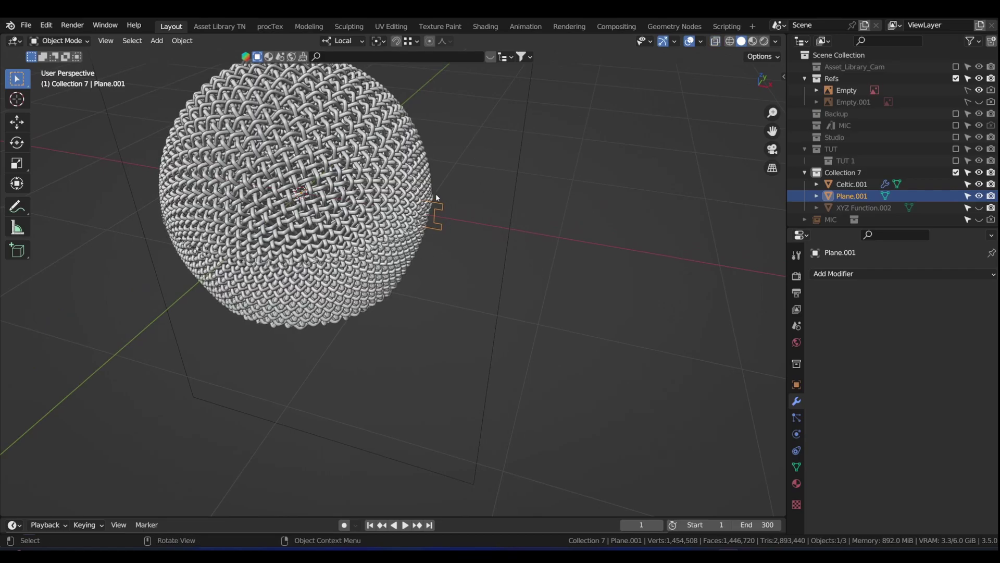
{"action": "scroll", "coordinate": [437, 197], "scroll_direction": "up", "scroll_amount": 2}
{"action": "middle_click_drag", "start_coordinate": [440, 236], "coordinate": [448, 246], "text": "shift"}
{"action": "scroll", "coordinate": [448, 234], "scroll_direction": "up", "scroll_amount": 1}
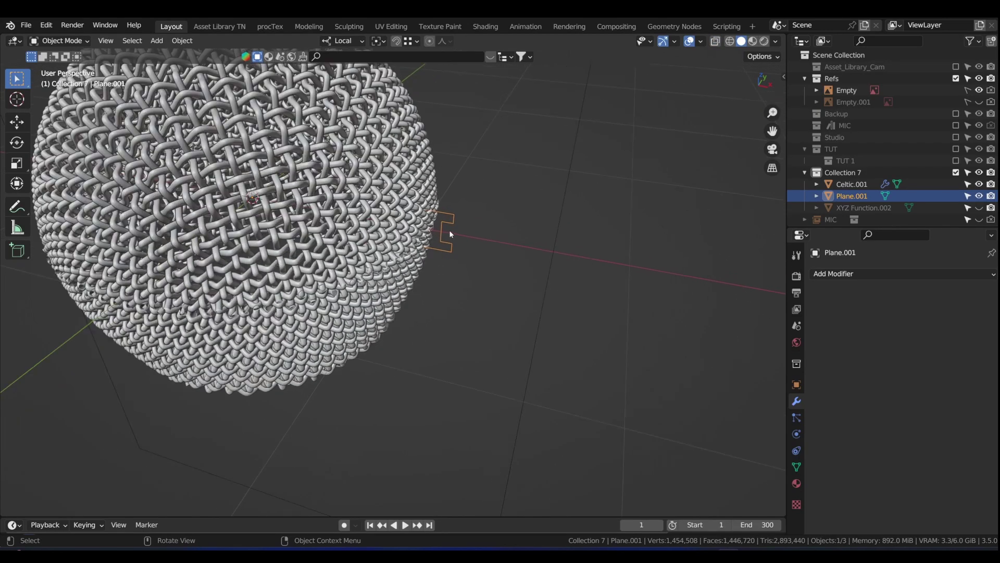
{"action": "key", "text": "g"}
{"action": "right_click", "coordinate": [437, 217]}
{"action": "scroll", "coordinate": [422, 228], "scroll_direction": "down", "scroll_amount": 2}
{"action": "scroll", "coordinate": [353, 75], "scroll_direction": "up", "scroll_amount": 1}
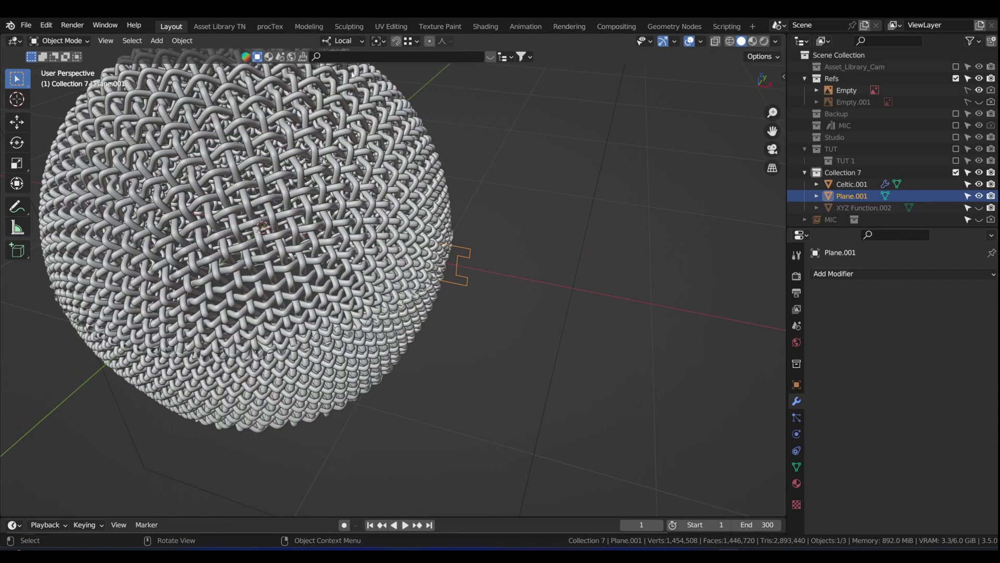
- Activate the Move tool and compare the profile's Global and Local transform axes, ending on Local orientation
{"action": "left_click", "coordinate": [17, 124]}
{"action": "left_click", "coordinate": [343, 40]}
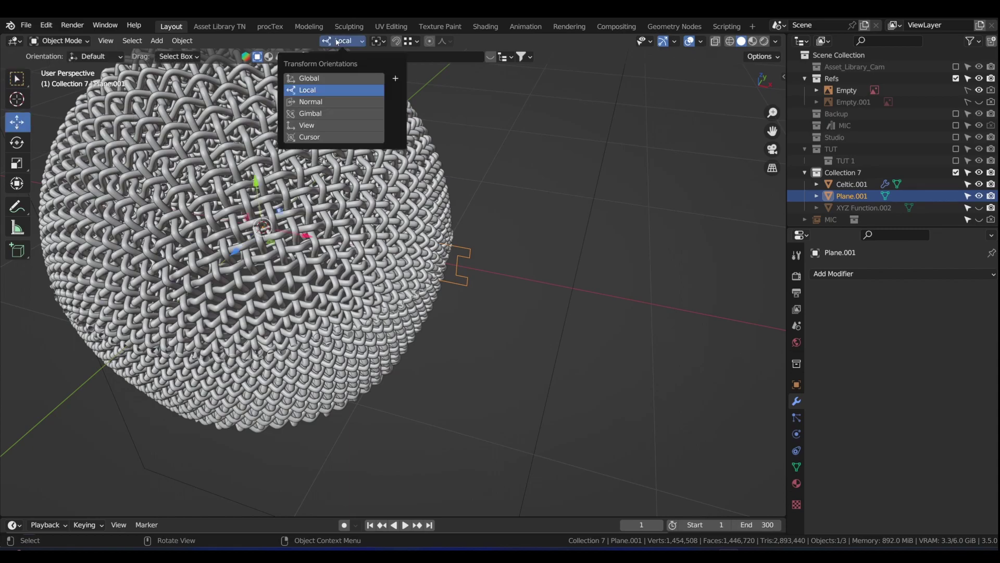
{"action": "left_click", "coordinate": [331, 80]}
{"action": "left_click", "coordinate": [340, 41]}
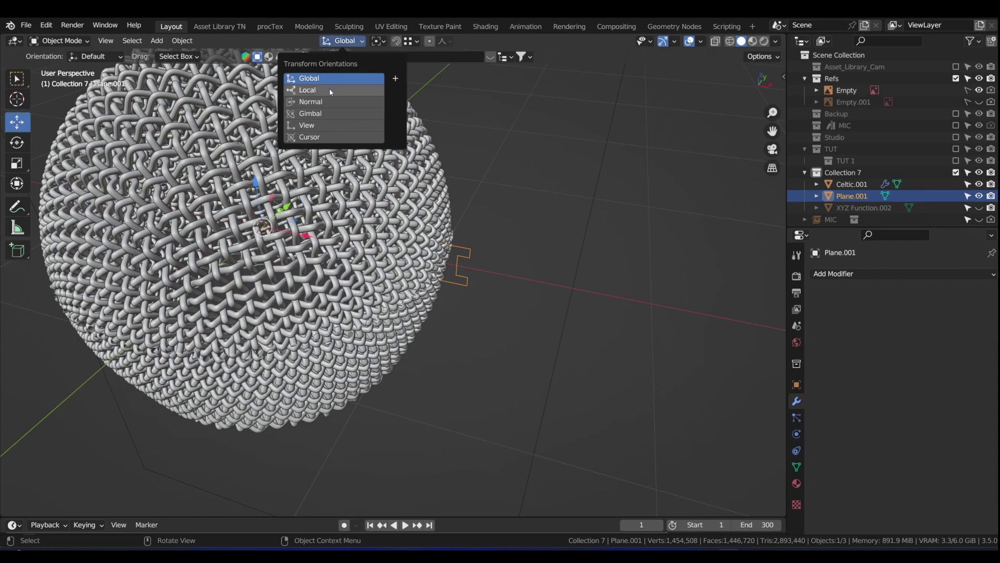
{"action": "left_click", "coordinate": [330, 92]}
{"action": "scroll", "coordinate": [447, 270], "scroll_direction": "up", "scroll_amount": 2}
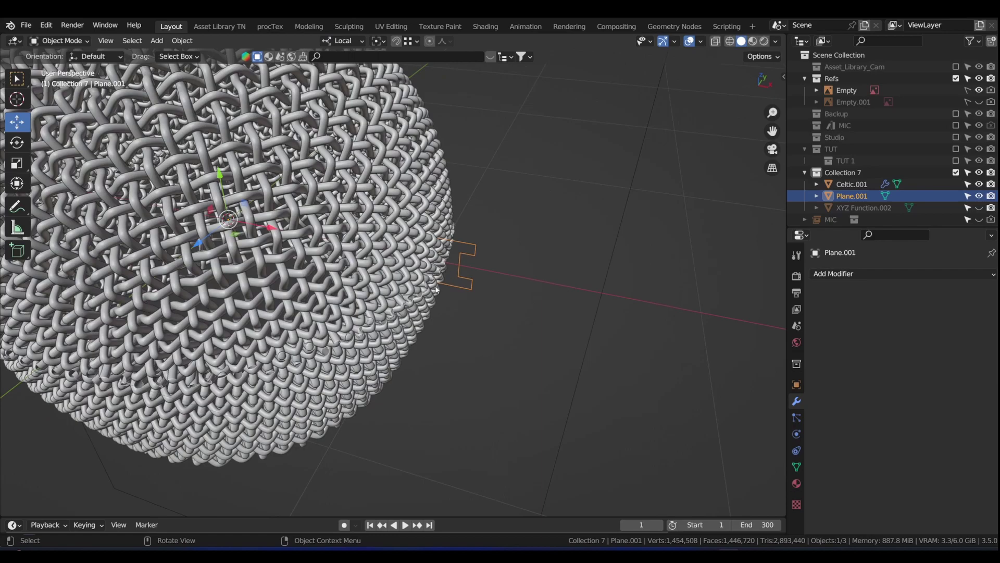
{"action": "key", "text": "g"}
{"action": "right_click", "coordinate": [433, 274]}
- Add a Screw modifier to the profile and set its axis to Y to sweep a ring around the grille
{"action": "scroll", "coordinate": [433, 274], "scroll_direction": "down", "scroll_amount": 2}
{"action": "middle_click_drag", "start_coordinate": [323, 229], "coordinate": [300, 213]}
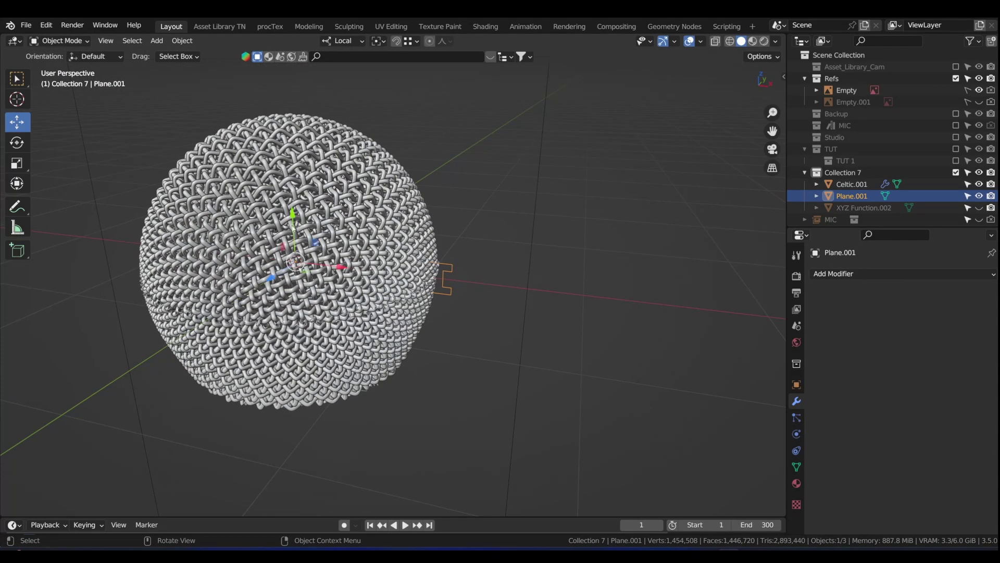
{"action": "mouse_move", "coordinate": [300, 249]}
{"action": "middle_mouse_down", "text": "shift"}
{"action": "mouse_move", "coordinate": [295, 239]}
{"action": "mouse_move", "coordinate": [311, 236]}
{"action": "middle_mouse_up", "text": "shift"}
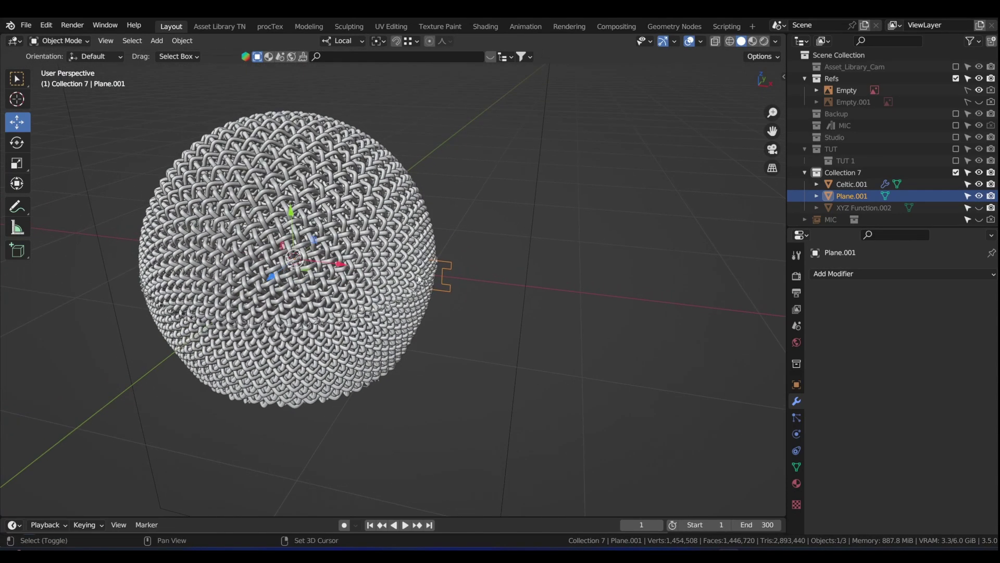
{"action": "middle_click_drag", "start_coordinate": [419, 280], "coordinate": [440, 281]}
{"action": "left_click", "coordinate": [862, 273]}
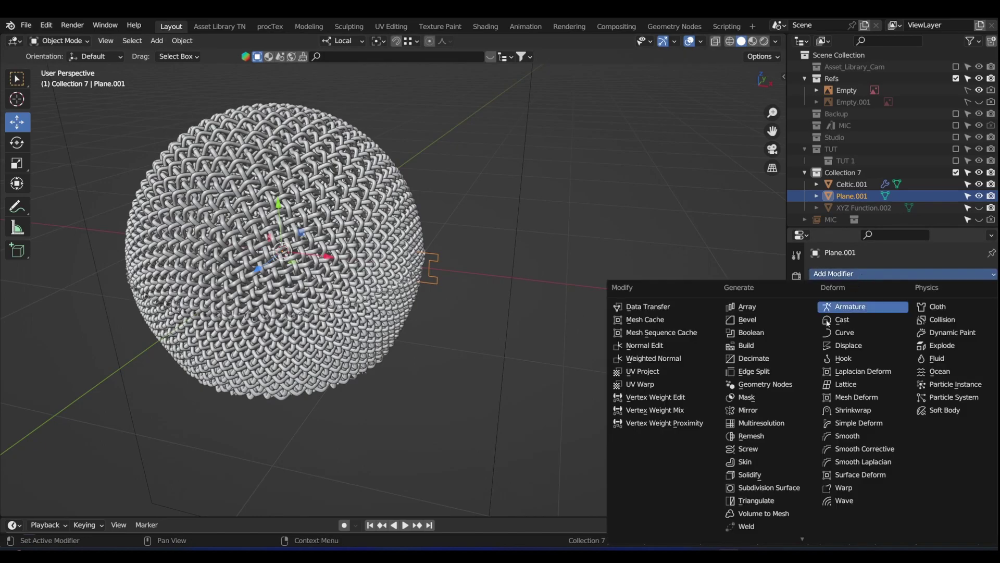
{"action": "left_click", "coordinate": [764, 452]}
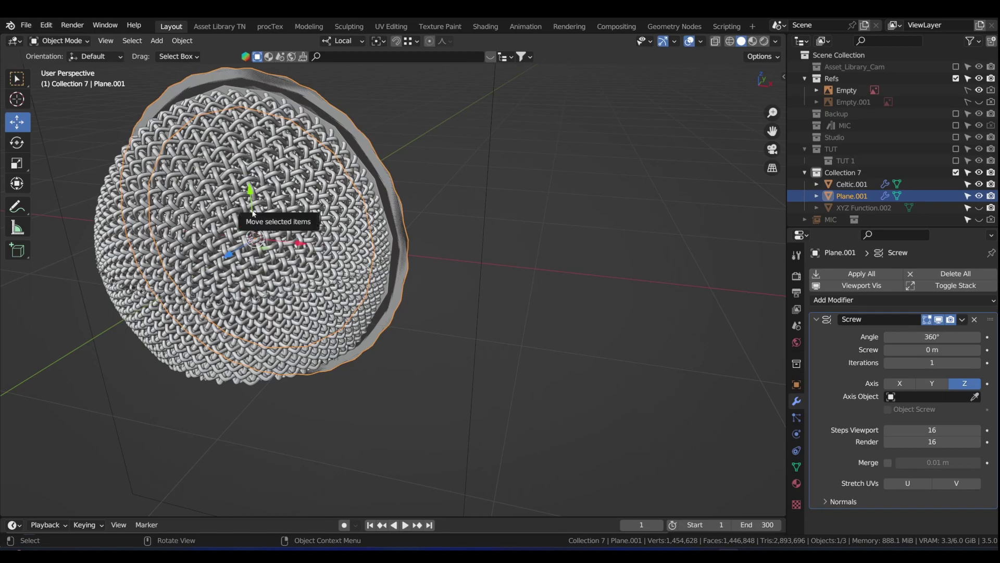
{"action": "left_click", "coordinate": [933, 384]}
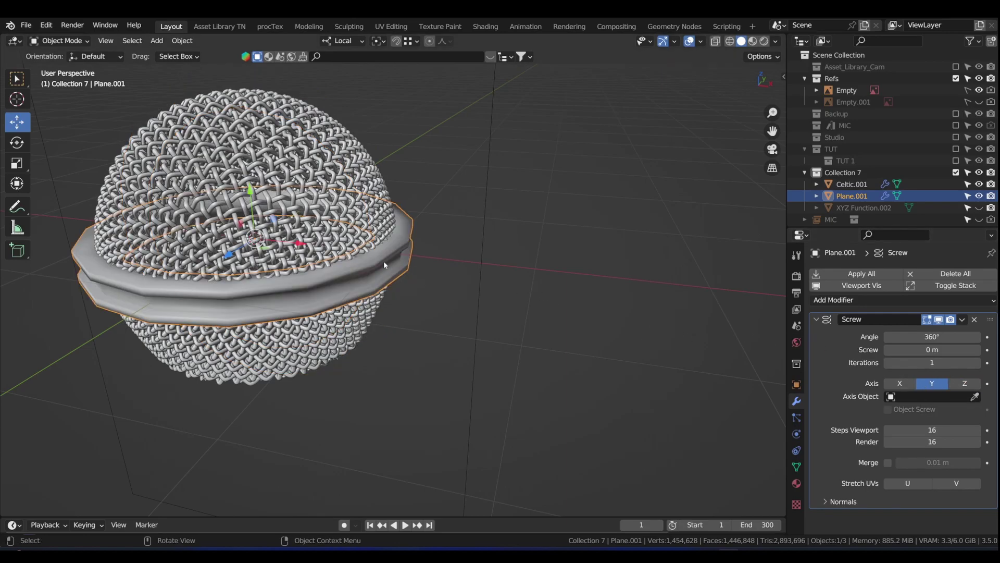
- Turn on Merge in the ring's Screw modifier
{"action": "scroll", "coordinate": [383, 260], "scroll_direction": "up", "scroll_amount": 3}
{"action": "middle_click_drag", "start_coordinate": [383, 258], "coordinate": [346, 273]}
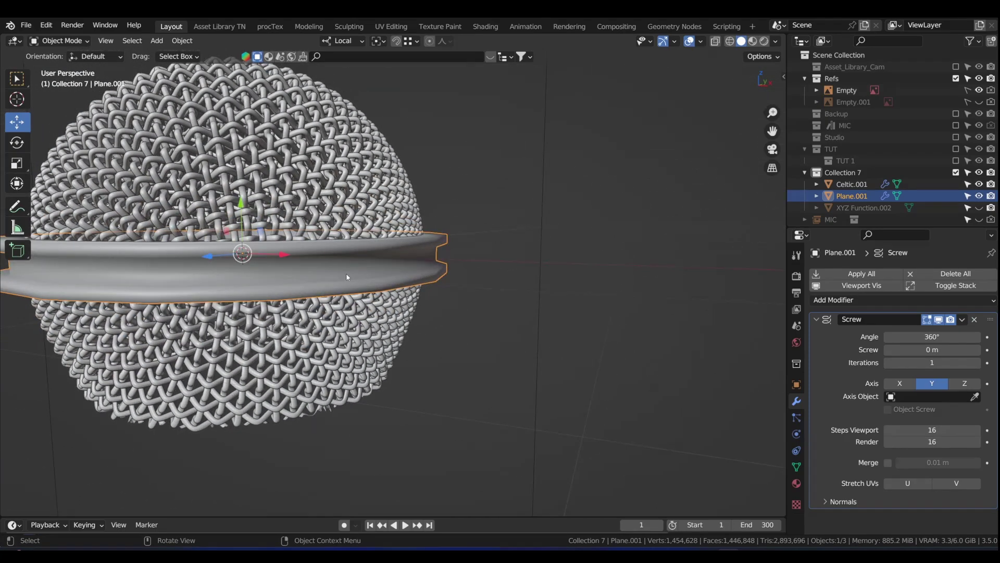
{"action": "left_click", "coordinate": [890, 464]}
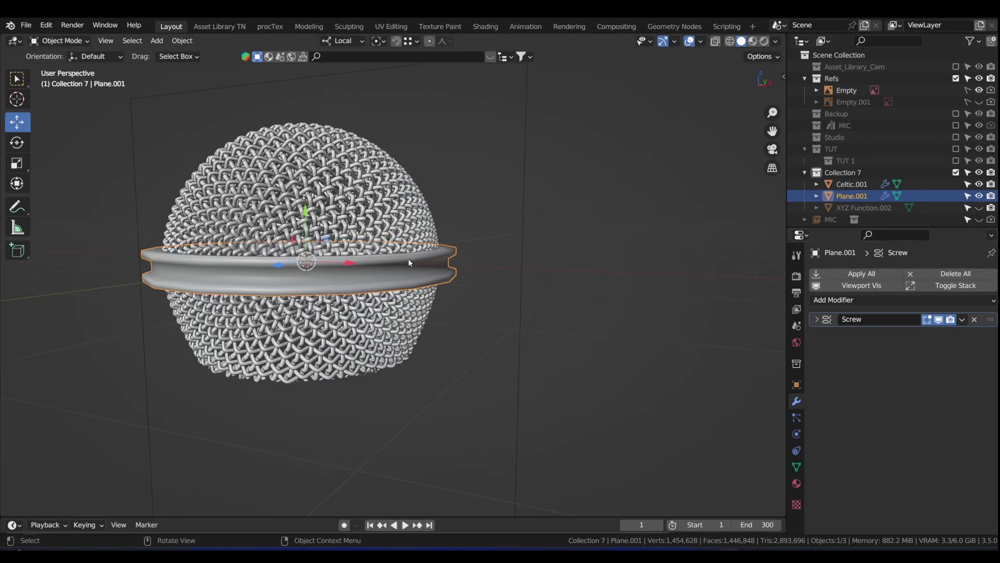
- Shade the ring smooth and add a Subdivision modifier with 2 levels
{"action": "scroll", "coordinate": [457, 268], "scroll_direction": "up", "scroll_amount": 3}
{"action": "scroll", "coordinate": [436, 278], "scroll_direction": "down", "scroll_amount": 3}
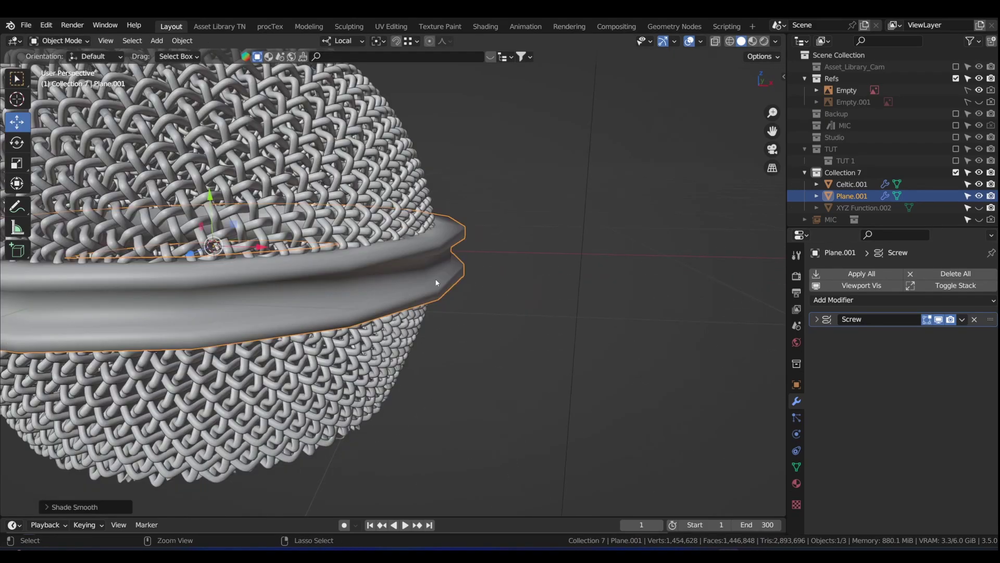
{"action": "key", "text": "ctrl+2"}
{"action": "middle_click_drag", "start_coordinate": [436, 278], "coordinate": [650, 318]}
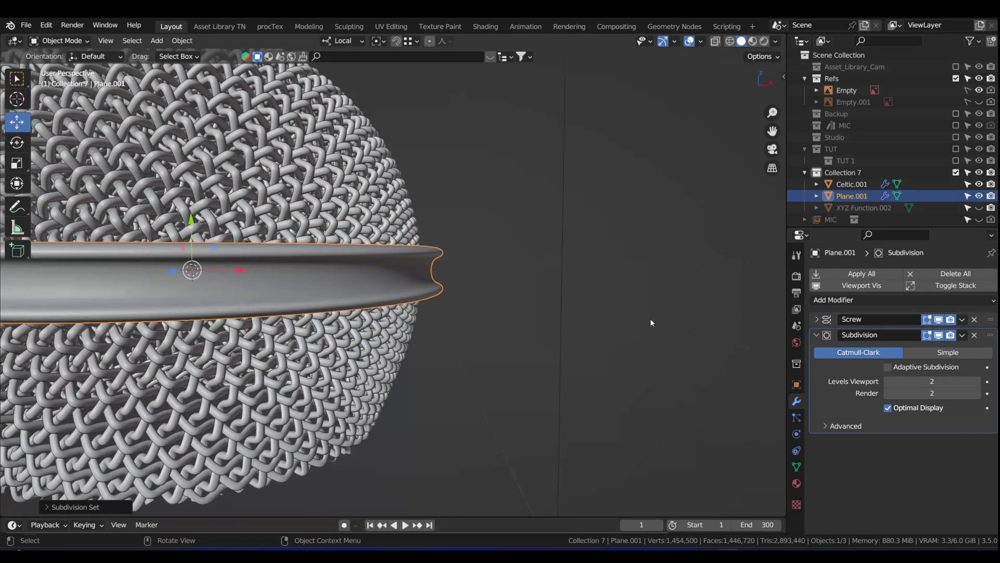
- Turn off the Subdivision modifier's viewport display and enter Edit Mode on the ring's profile
{"action": "left_click", "coordinate": [939, 335]}
{"action": "scroll", "coordinate": [439, 272], "scroll_direction": "up", "scroll_amount": 2}
{"action": "key", "text": "Tab"}
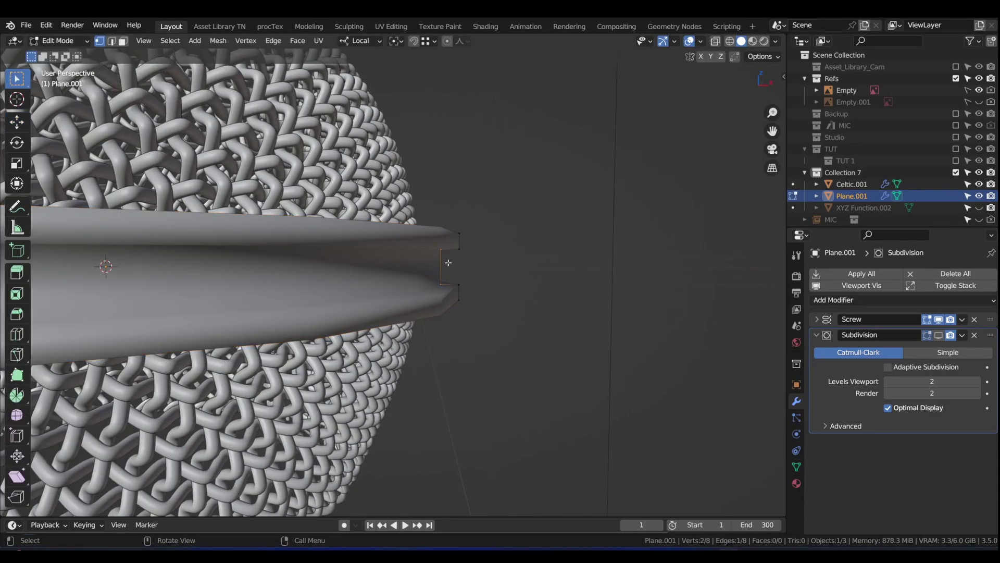
{"action": "scroll", "coordinate": [449, 255], "scroll_direction": "up", "scroll_amount": 2}
{"action": "mouse_move", "coordinate": [450, 250]}
{"action": "middle_mouse_down"}
{"action": "mouse_move", "coordinate": [426, 247]}
{"action": "mouse_move", "coordinate": [466, 249]}
{"action": "middle_mouse_up"}
{"action": "scroll", "coordinate": [466, 249], "scroll_direction": "down", "scroll_amount": 2}
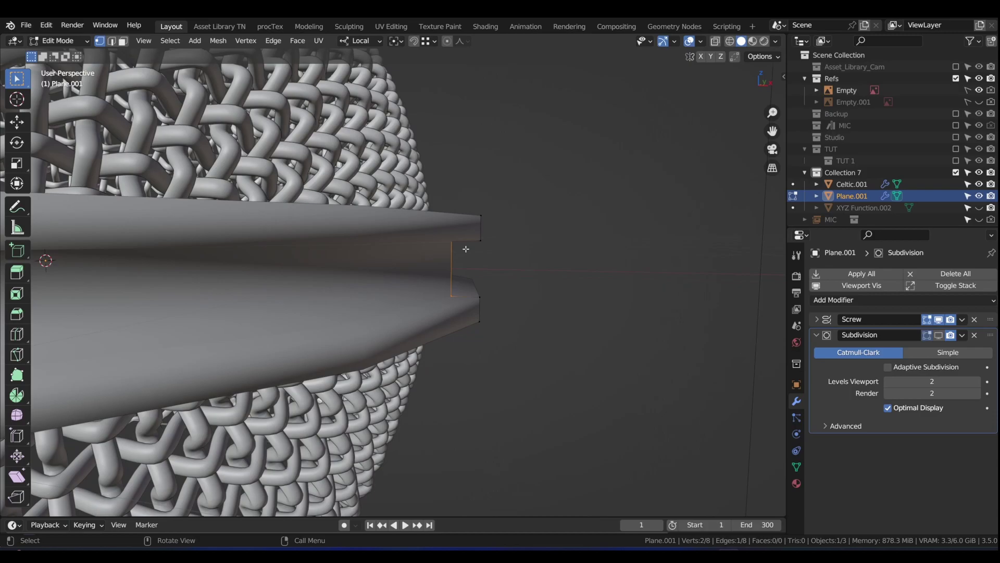
- Select all the profile's vertices in front view and try Bevel Vertices from the Mesh Tools
{"action": "key", "text": "KP_1"}
{"action": "key", "text": "a"}
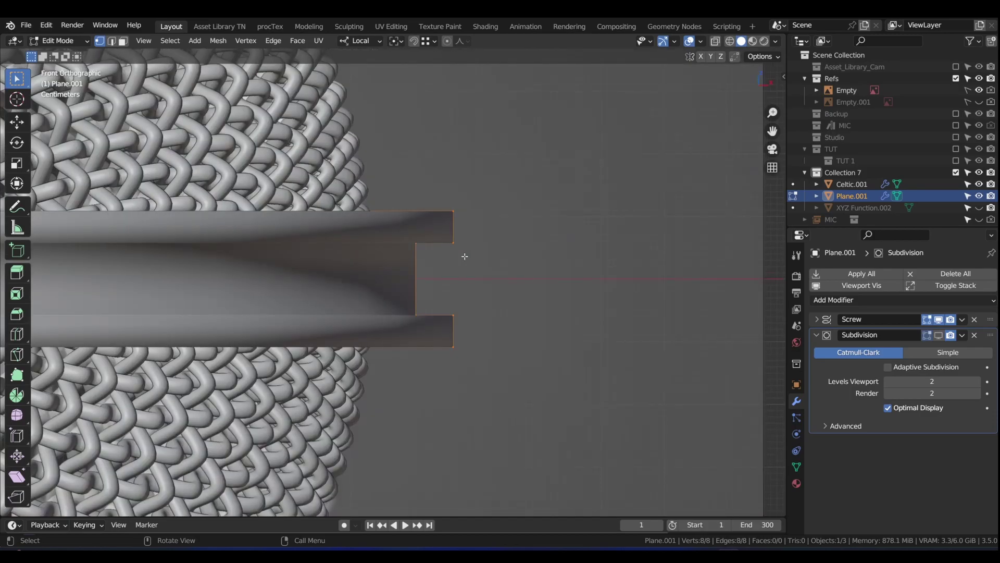
{"action": "scroll", "coordinate": [467, 208], "scroll_direction": "down", "scroll_amount": 1}
{"action": "key", "text": "n"}
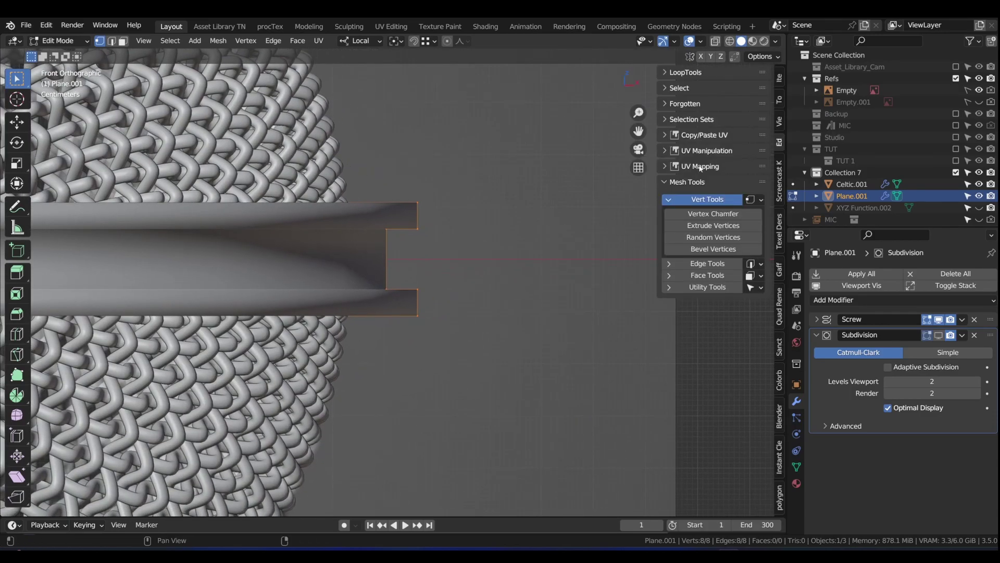
{"action": "left_click", "coordinate": [661, 181]}
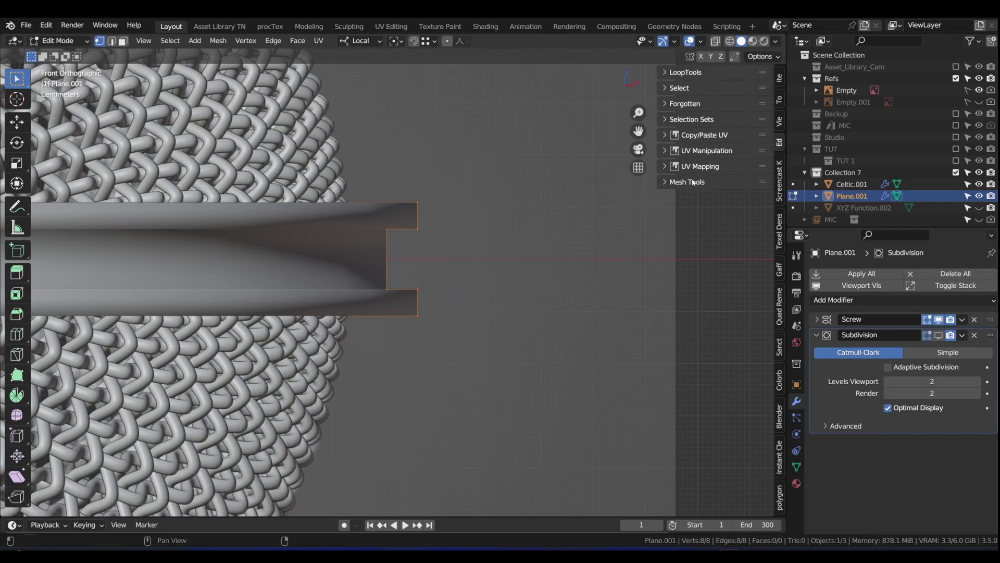
{"action": "left_click", "coordinate": [660, 183]}
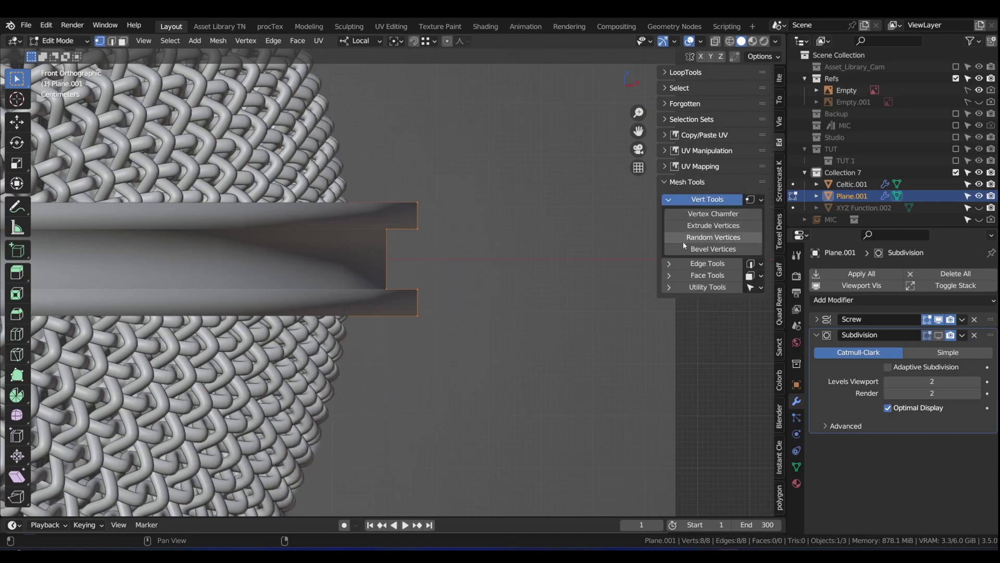
{"action": "left_click", "coordinate": [691, 253]}
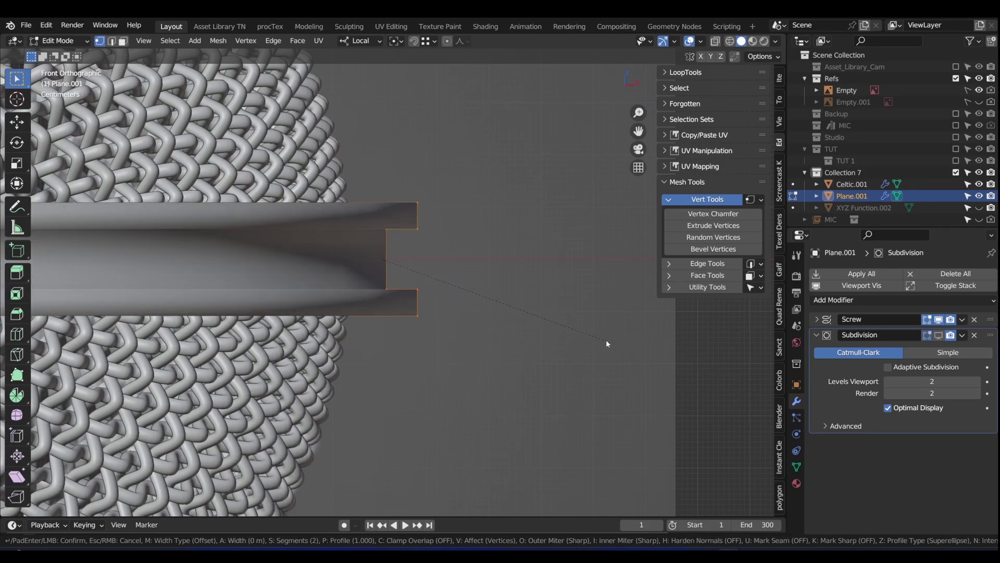
{"action": "key", "text": "Escape"}
- Turn off the Screw modifier's viewport display and bevel all the profile's vertices by about 0.009 m with 2 segments
{"action": "left_click", "coordinate": [938, 320]}
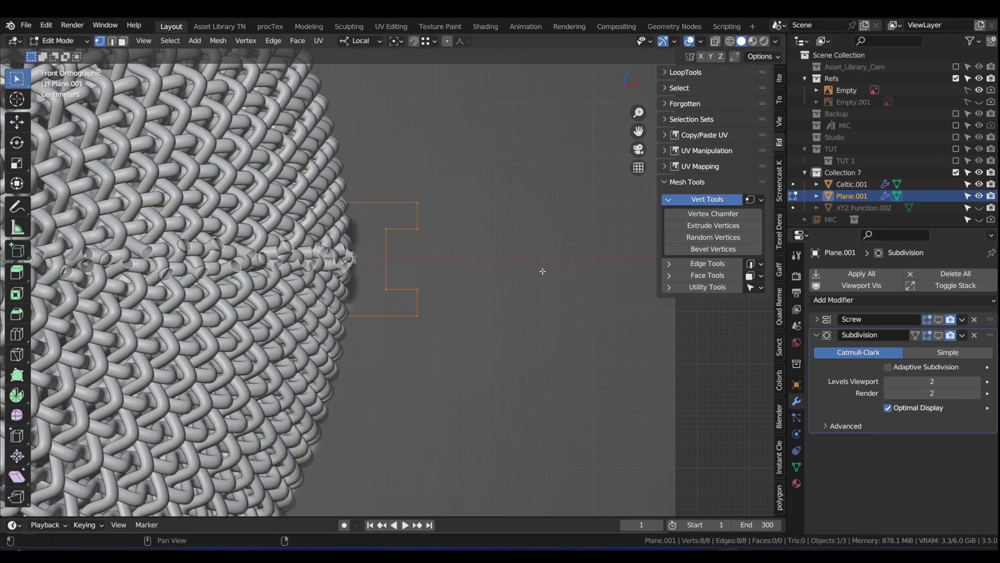
{"action": "scroll", "coordinate": [446, 244], "scroll_direction": "up", "scroll_amount": 2}
{"action": "left_click", "coordinate": [714, 250]}
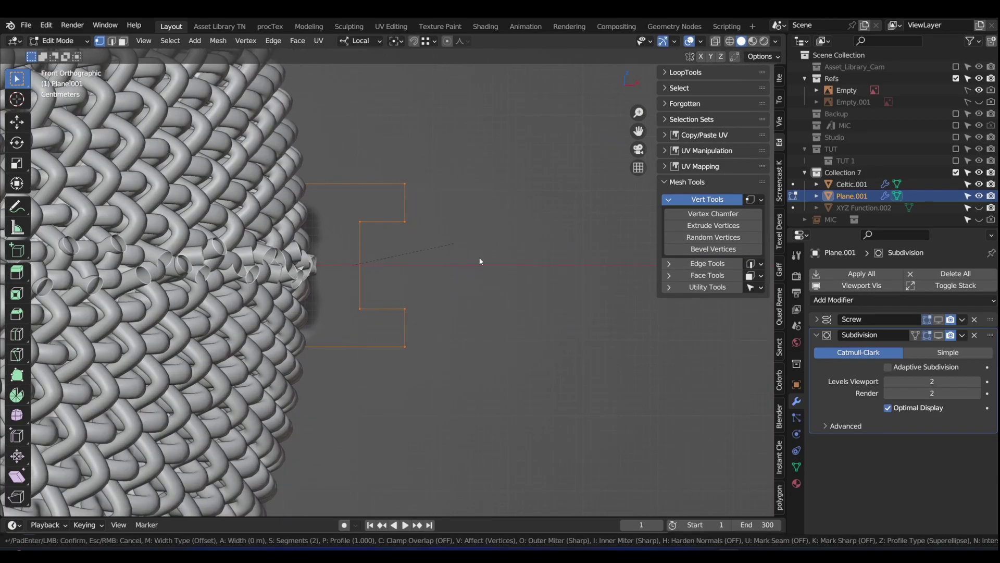
{"action": "left_click", "coordinate": [689, 359]}
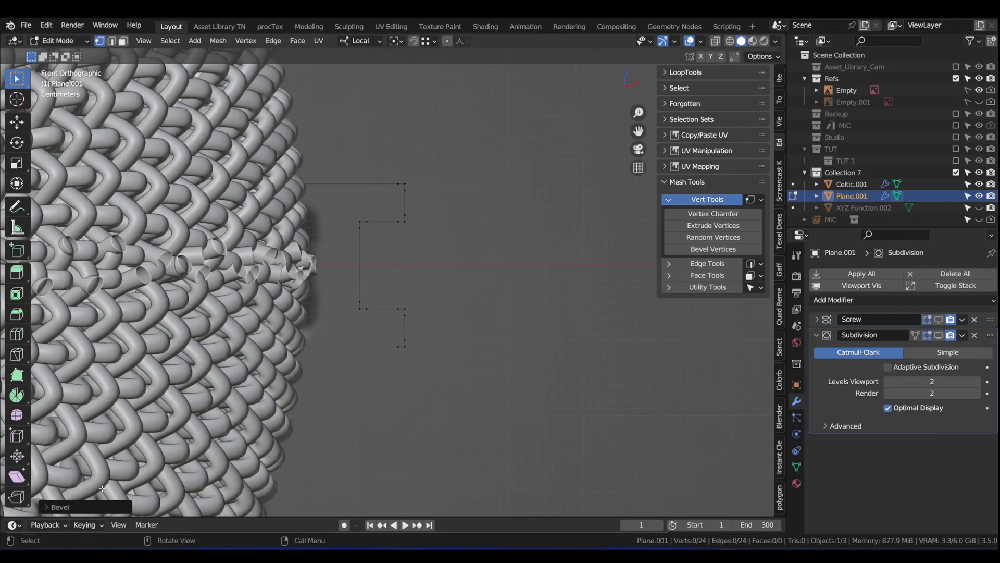
- Set the vertex bevel's shape to 0.75
{"action": "left_click", "coordinate": [52, 509]}
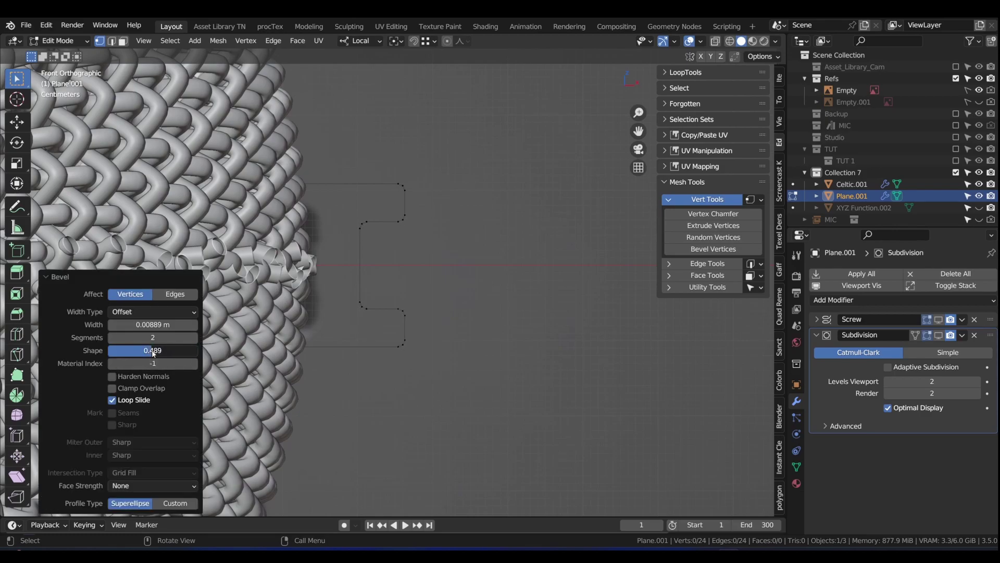
{"action": "left_click_drag", "start_coordinate": [152, 353], "coordinate": [157, 350]}
{"action": "left_click", "coordinate": [157, 349]}
{"action": "type", "text": ".75"}
{"action": "key", "text": "Return"}
{"action": "left_click", "coordinate": [46, 280]}
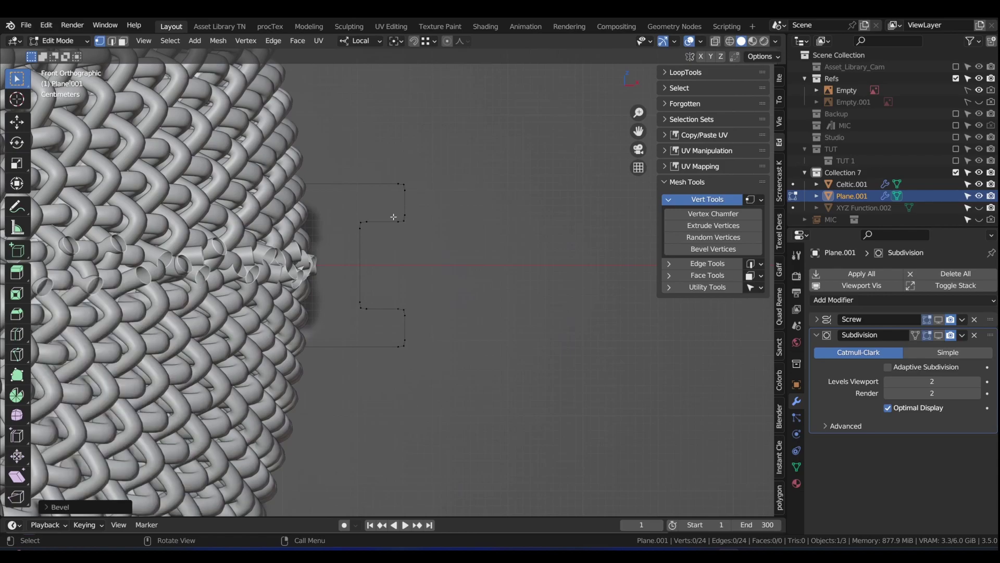
- Return to Object Mode and turn the viewport display of the Screw and Subdivision modifiers back on
{"action": "key", "text": "Tab"}
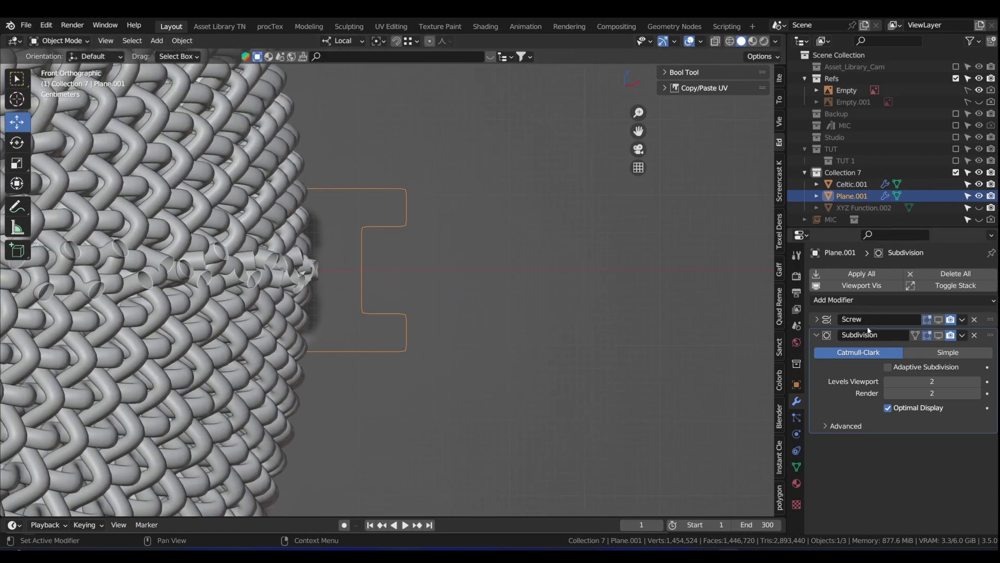
{"action": "left_click", "coordinate": [938, 320]}
{"action": "left_click", "coordinate": [937, 335]}
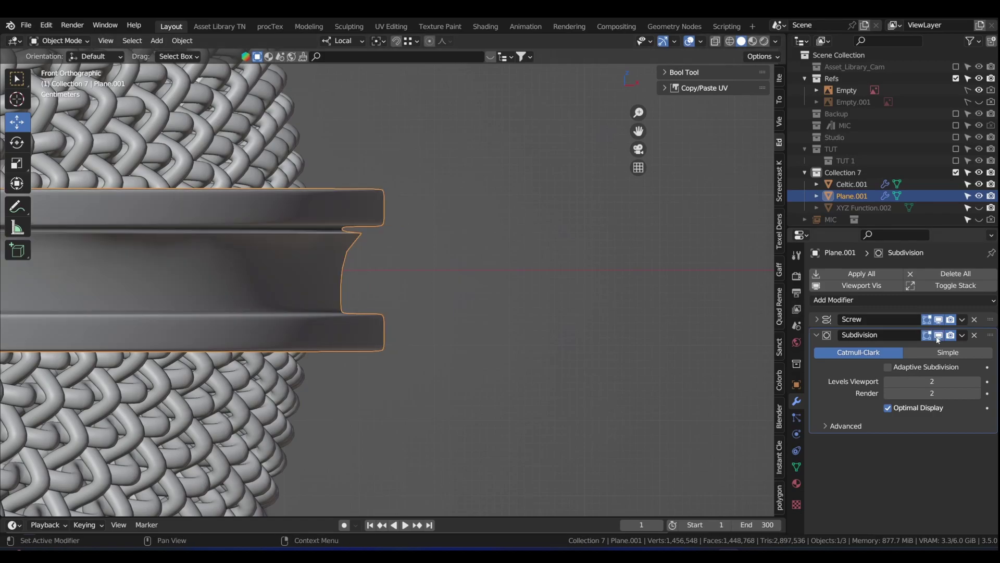
{"action": "middle_click_drag", "start_coordinate": [496, 286], "coordinate": [417, 255]}
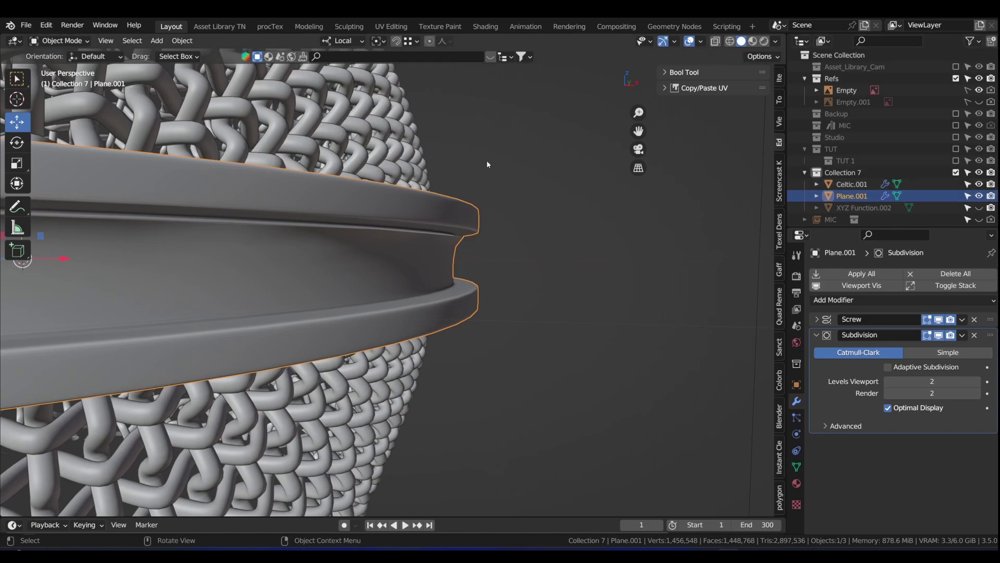
- Hide the woven grille mesh and enable Calculate Order in the normals settings of the ring's Screw modifier
{"action": "left_click", "coordinate": [979, 184]}
{"action": "middle_click_drag", "start_coordinate": [454, 219], "coordinate": [475, 249]}
{"action": "scroll", "coordinate": [459, 231], "scroll_direction": "up", "scroll_amount": 4}
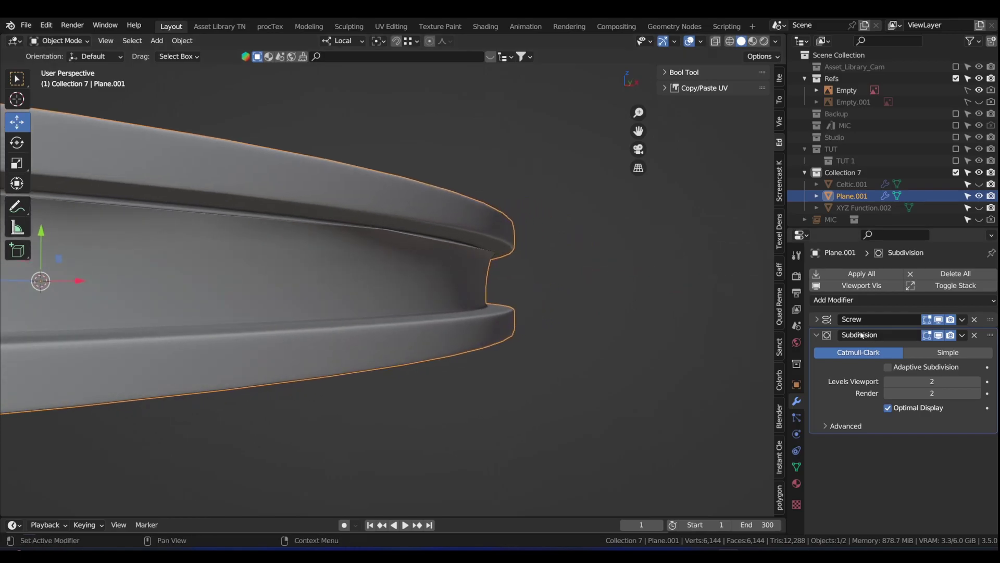
{"action": "left_click", "coordinate": [817, 334]}
{"action": "left_click", "coordinate": [817, 319]}
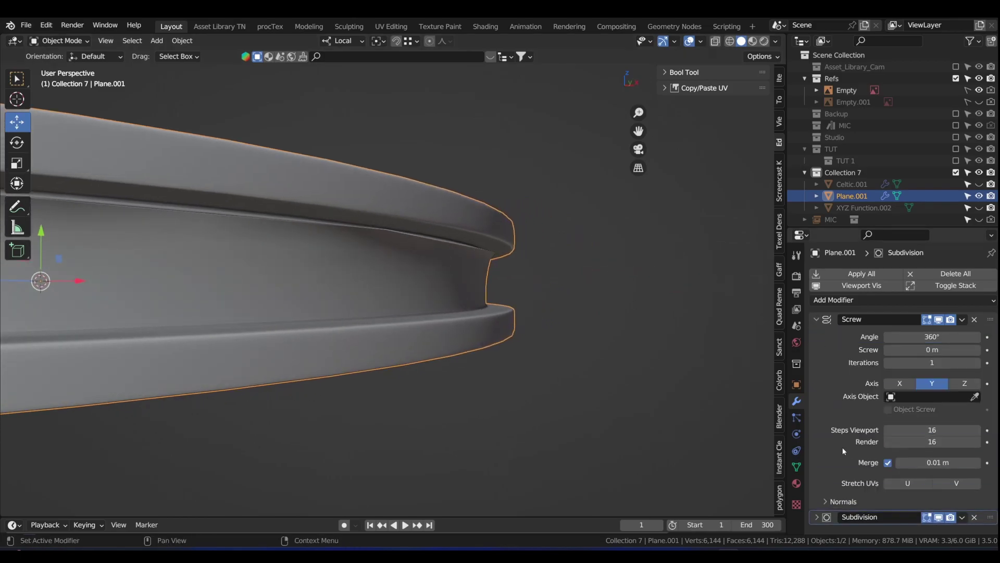
{"action": "left_click", "coordinate": [824, 502]}
{"action": "scroll", "coordinate": [858, 410], "scroll_direction": "down", "scroll_amount": 2}
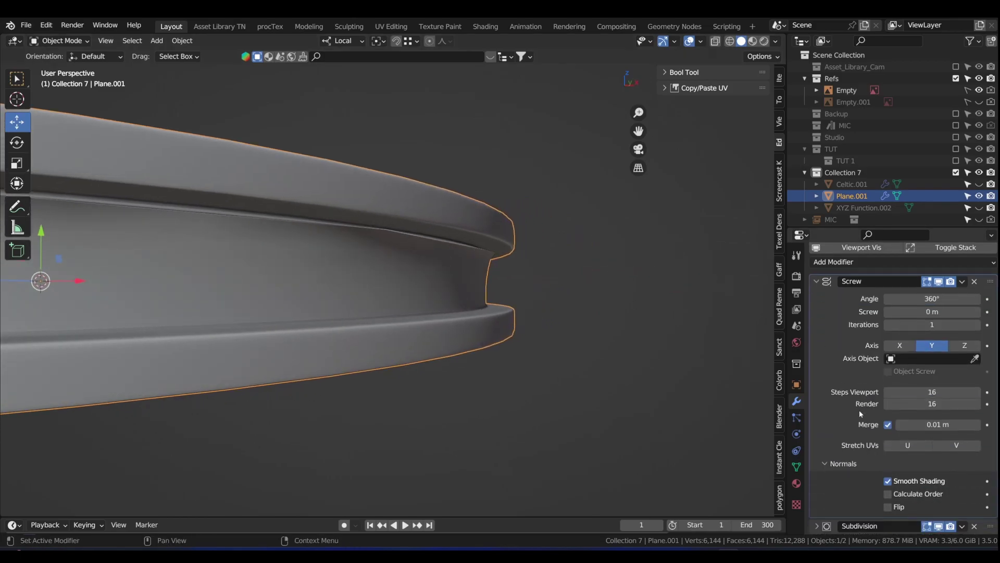
{"action": "left_click", "coordinate": [889, 496]}
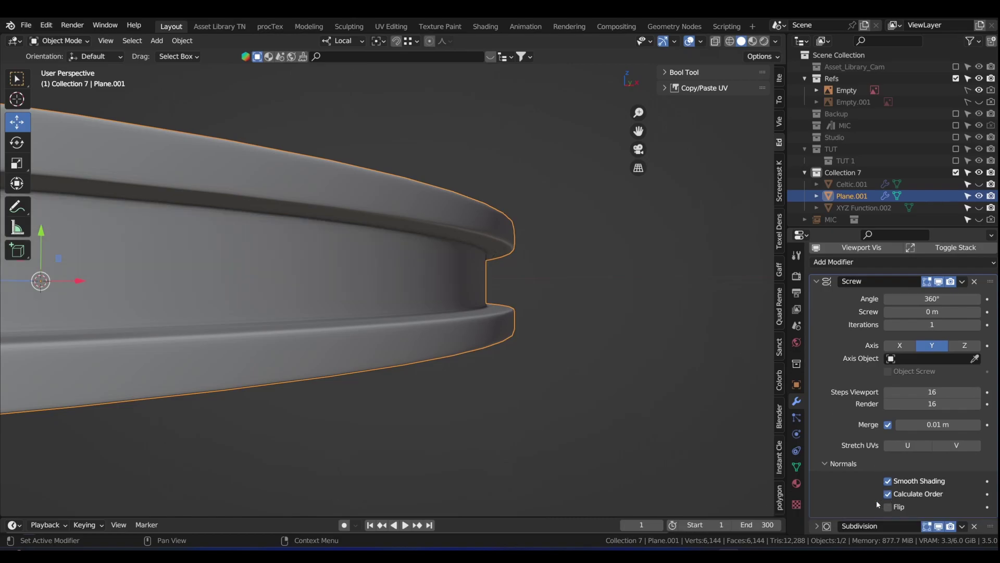
- Check the ring's normals with the Face Orientation overlay and turn the overlay off again
{"action": "scroll", "coordinate": [426, 295], "scroll_direction": "down", "scroll_amount": 3}
{"action": "scroll", "coordinate": [426, 294], "scroll_direction": "up", "scroll_amount": 2}
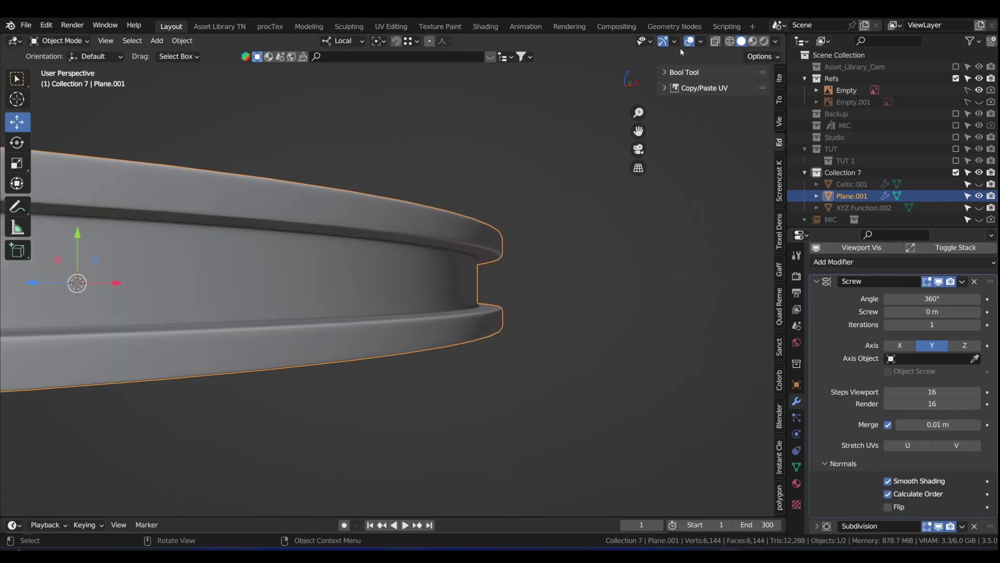
{"action": "left_click", "coordinate": [700, 42]}
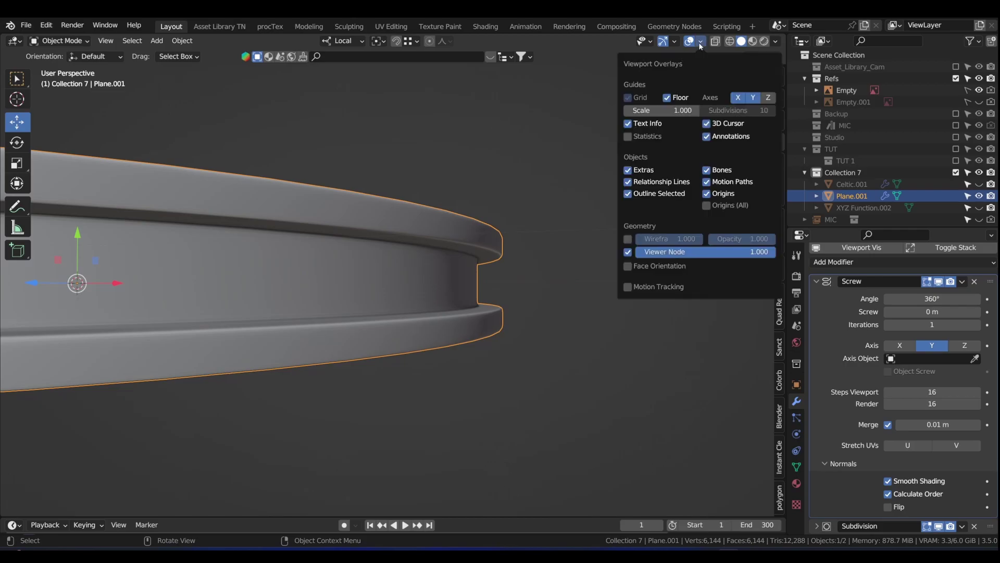
{"action": "left_click", "coordinate": [628, 266]}
{"action": "middle_click_drag", "start_coordinate": [548, 302], "coordinate": [571, 76]}
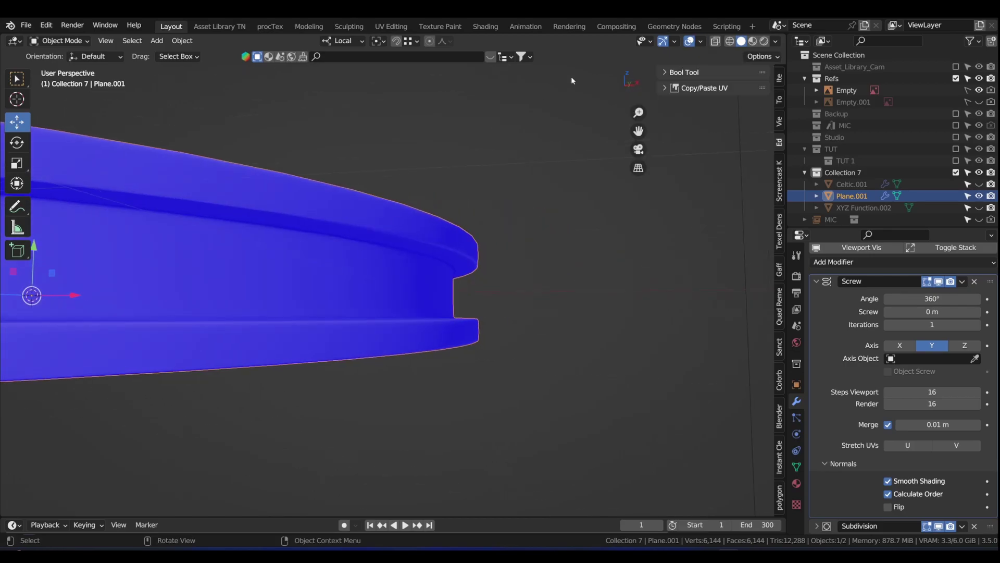
{"action": "left_click", "coordinate": [700, 43]}
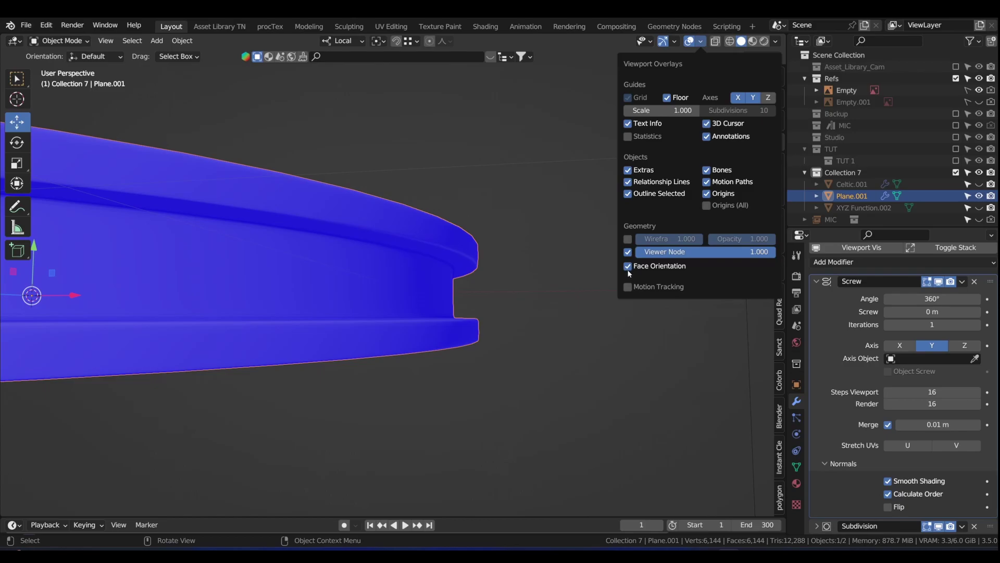
{"action": "left_click", "coordinate": [628, 266]}
{"action": "middle_click_drag", "start_coordinate": [605, 274], "coordinate": [342, 249]}
- Save the file and unhide the woven grille mesh to compare it with the ring
{"action": "key", "text": "ctrl+s"}
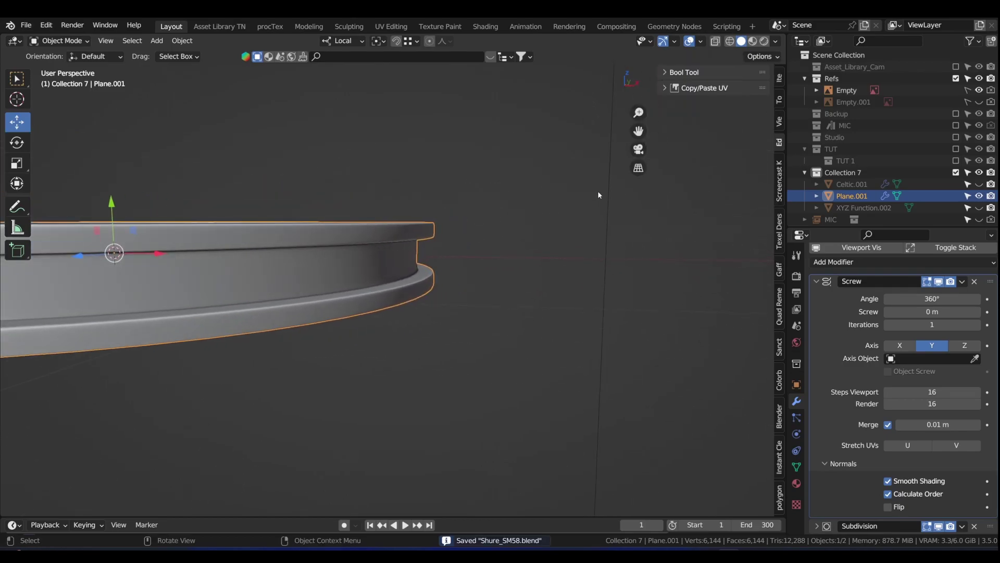
{"action": "left_click", "coordinate": [979, 184]}
{"action": "middle_click_drag", "start_coordinate": [412, 237], "coordinate": [407, 278]}
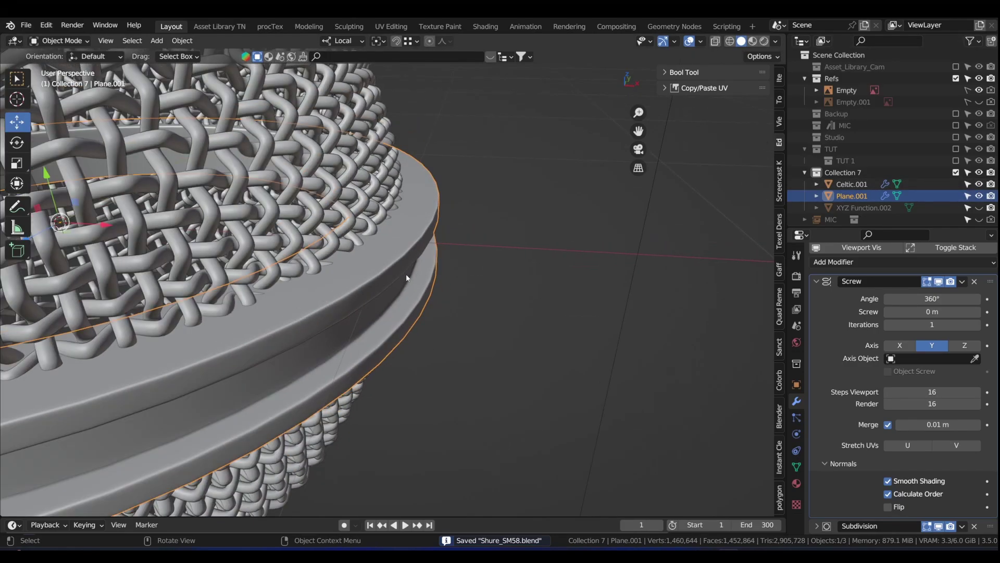
{"action": "scroll", "coordinate": [380, 241], "scroll_direction": "up", "scroll_amount": 3}
{"action": "mouse_move", "coordinate": [381, 241]}
{"action": "middle_mouse_down"}
{"action": "mouse_move", "coordinate": [396, 253]}
{"action": "mouse_move", "coordinate": [344, 249]}
{"action": "mouse_move", "coordinate": [383, 258]}
{"action": "middle_mouse_up"}
{"action": "scroll", "coordinate": [365, 254], "scroll_direction": "up", "scroll_amount": 2}
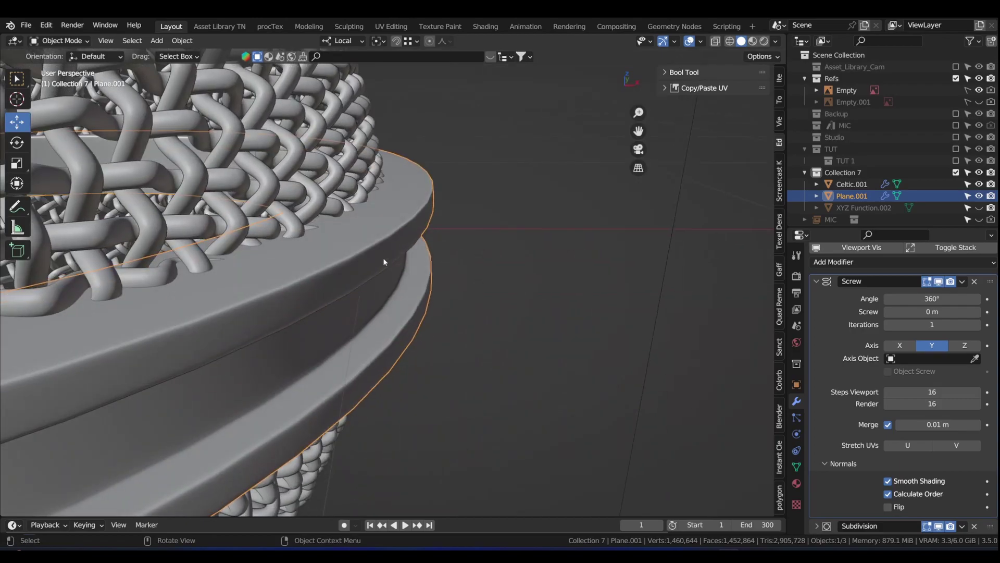
- In Edit Mode, select the vertices at the profile's two inner ends and move them outward along local X, close to the woven mesh
{"action": "key", "text": "Tab"}
{"action": "scroll", "coordinate": [387, 230], "scroll_direction": "down", "scroll_amount": 2}
{"action": "key", "text": "KP_1"}
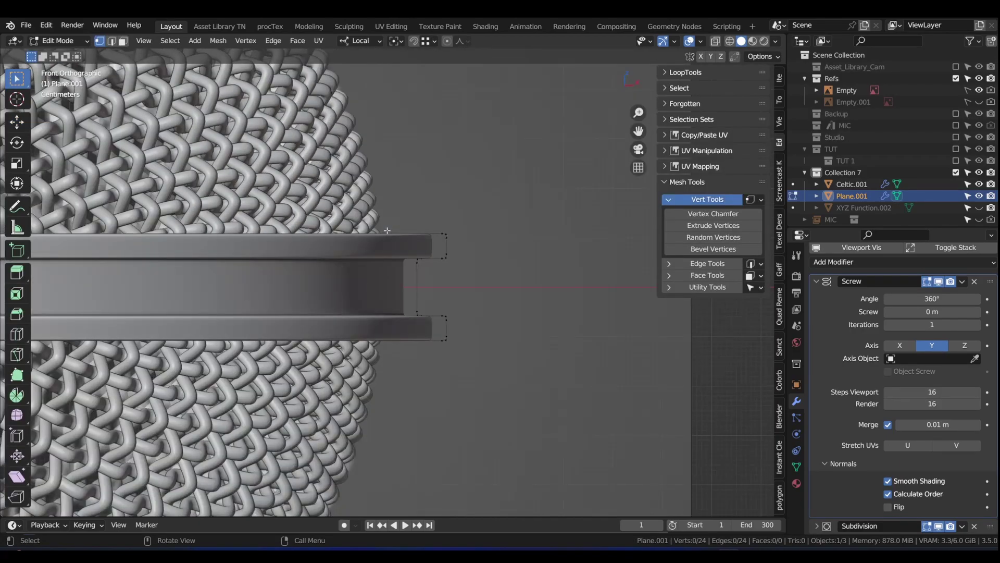
{"action": "key", "text": "alt+z"}
{"action": "left_click_drag", "start_coordinate": [303, 216], "coordinate": [376, 432]}
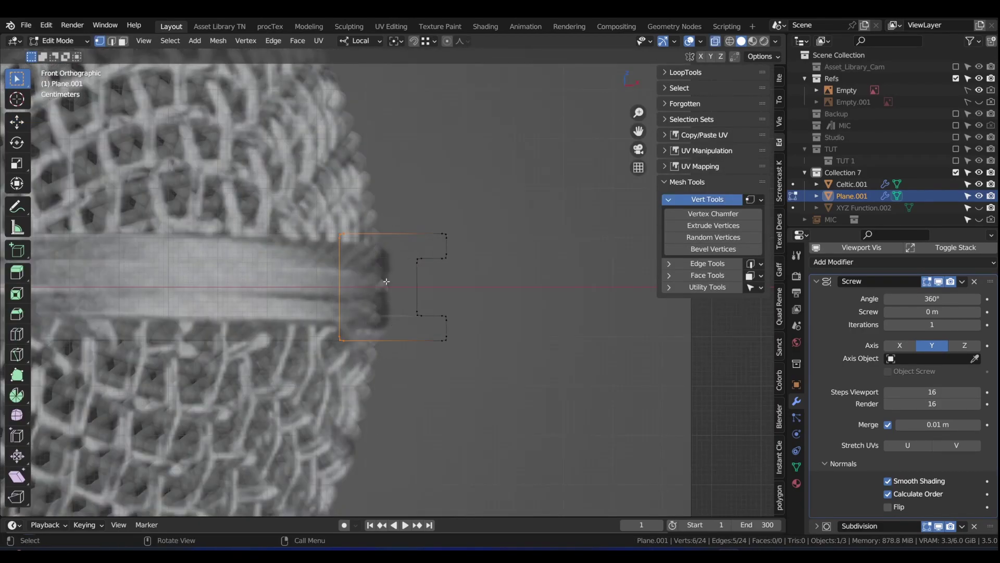
{"action": "middle_click_drag", "start_coordinate": [404, 211], "coordinate": [396, 250]}
{"action": "scroll", "coordinate": [399, 234], "scroll_direction": "up", "scroll_amount": 4}
{"action": "key", "text": "alt+z"}
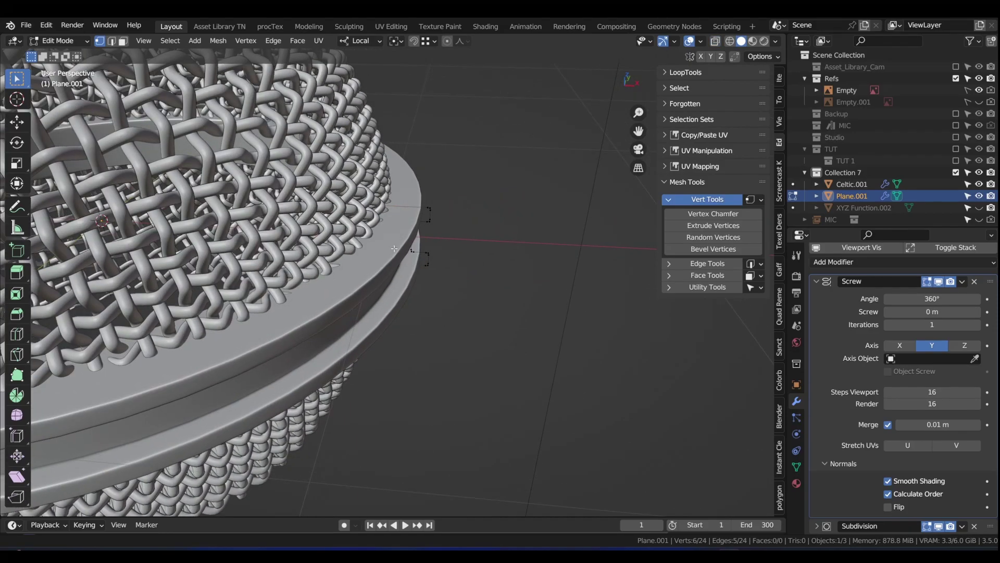
{"action": "key", "text": "g"}
{"action": "key", "text": "x"}
{"action": "key", "text": "x"}
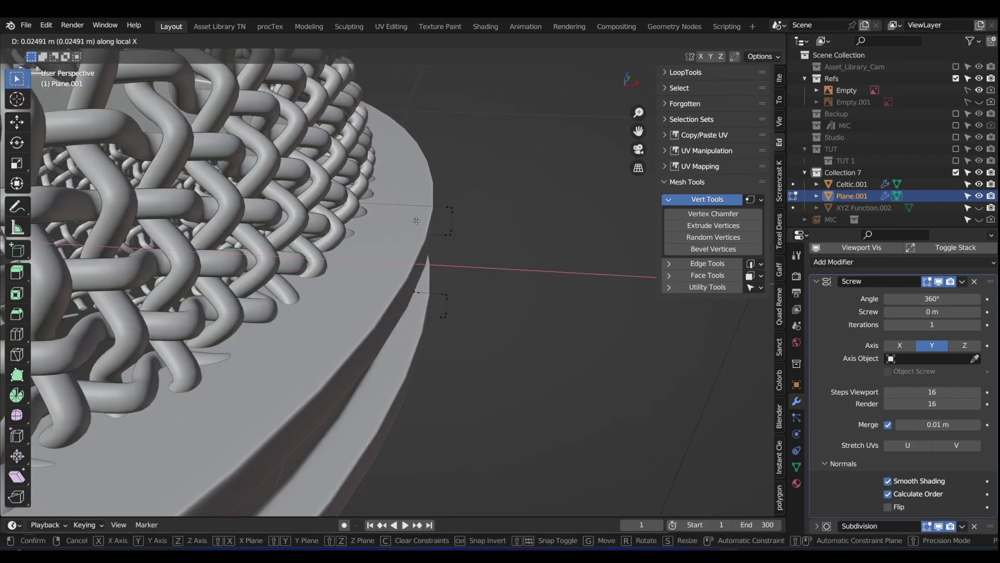
{"action": "left_click", "coordinate": [463, 224]}
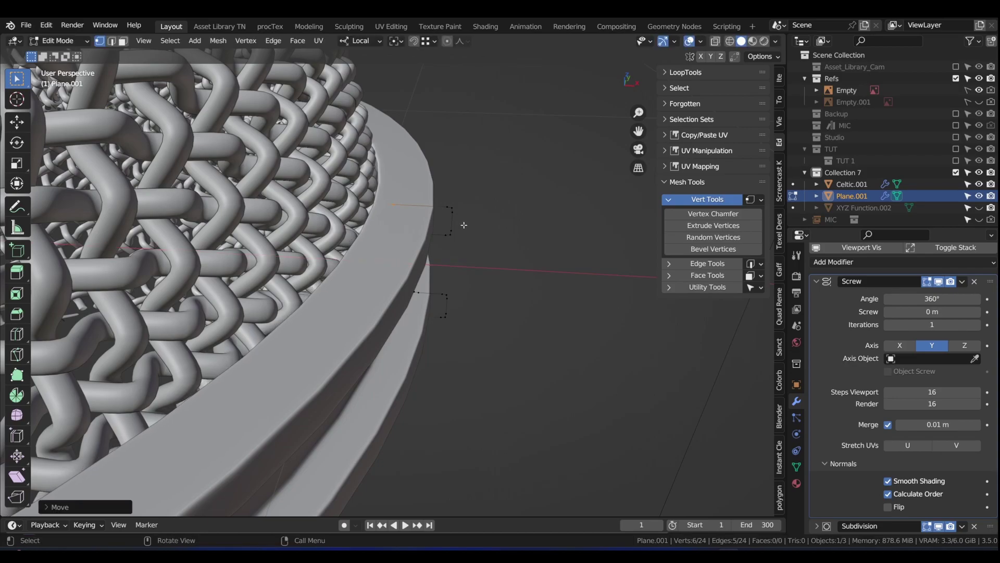
- Return to Object Mode, save the file and deselect everything
{"action": "key", "text": "Tab"}
{"action": "middle_click_drag", "start_coordinate": [405, 244], "coordinate": [366, 198]}
{"action": "key", "text": "ctrl+s"}
{"action": "key", "text": "alt+a"}
{"action": "scroll", "coordinate": [366, 199], "scroll_direction": "down", "scroll_amount": 5}
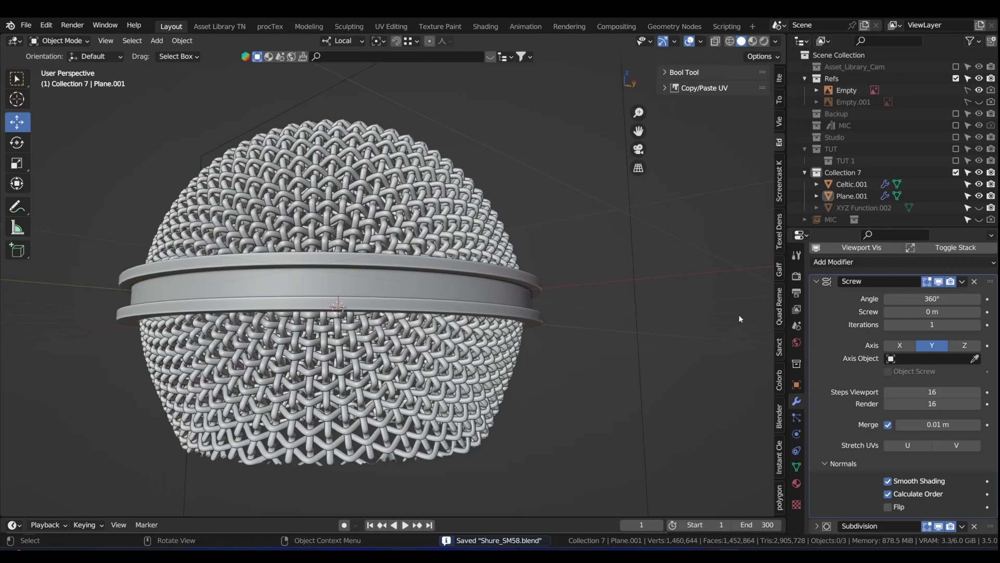
{"action": "left_click", "coordinate": [816, 282]}
{"action": "middle_click_drag", "start_coordinate": [620, 289], "coordinate": [362, 220]}
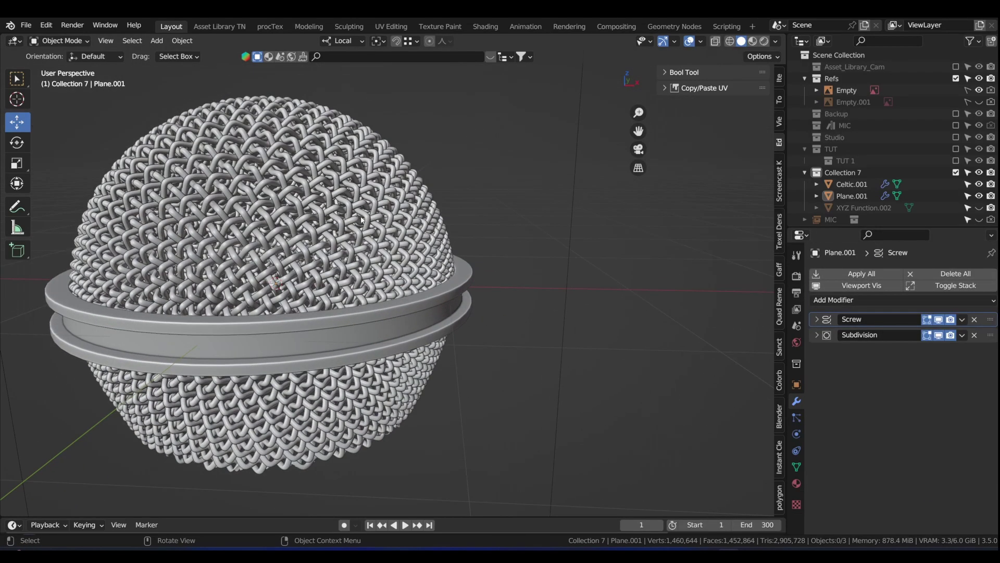
- Switch to front view and hide the microphone reference image
{"action": "key", "text": "KP_1"}
{"action": "scroll", "coordinate": [362, 219], "scroll_direction": "down", "scroll_amount": 4}
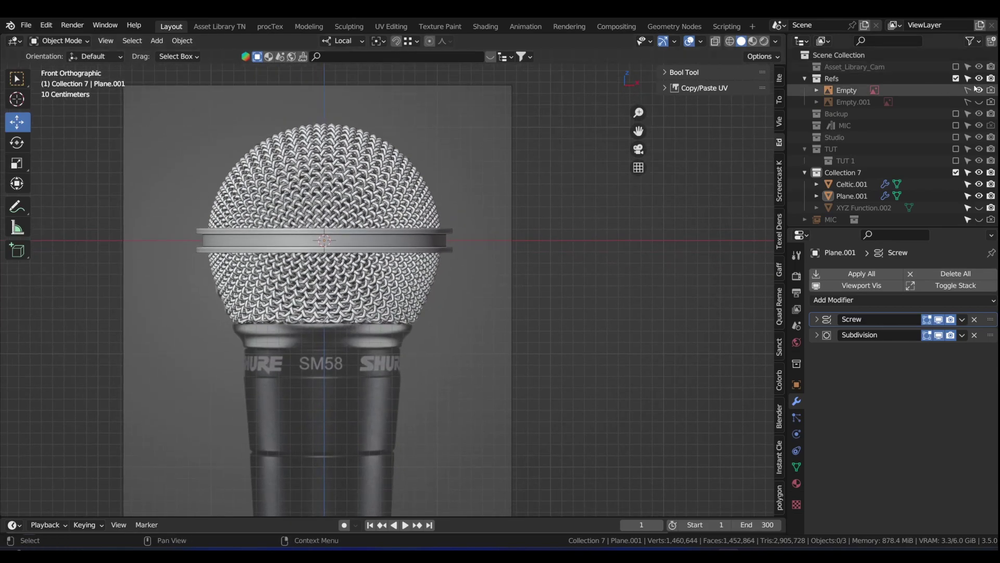
{"action": "left_click", "coordinate": [979, 90]}
{"action": "middle_click_drag", "start_coordinate": [388, 238], "coordinate": [388, 253], "text": "shift"}
- Add a Round Cube using the sphere preset with radius 1, size 0 and 8 arc divisions, and shade it smooth
{"action": "key", "text": "shift+a"}
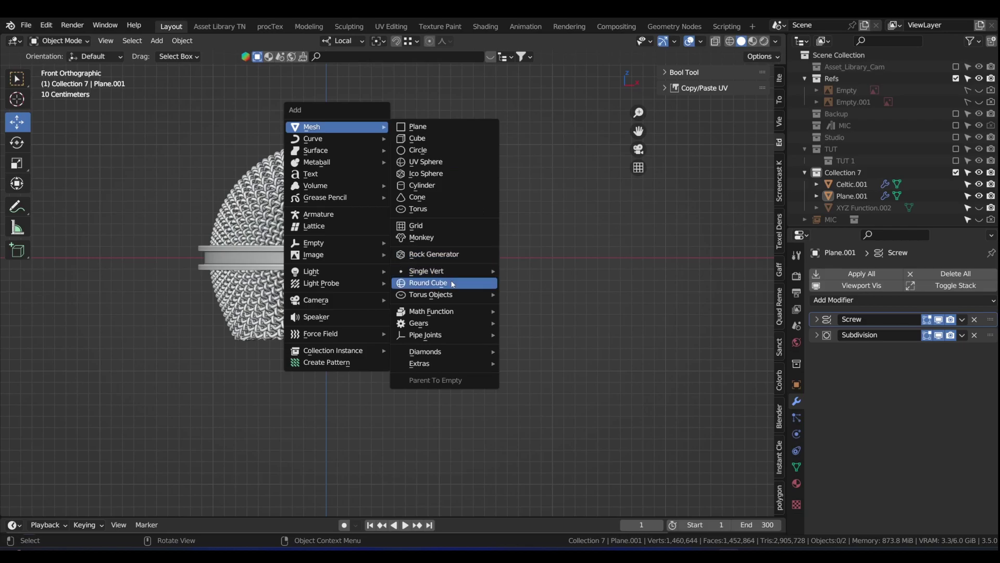
{"action": "left_click", "coordinate": [451, 282]}
{"action": "left_click", "coordinate": [48, 511]}
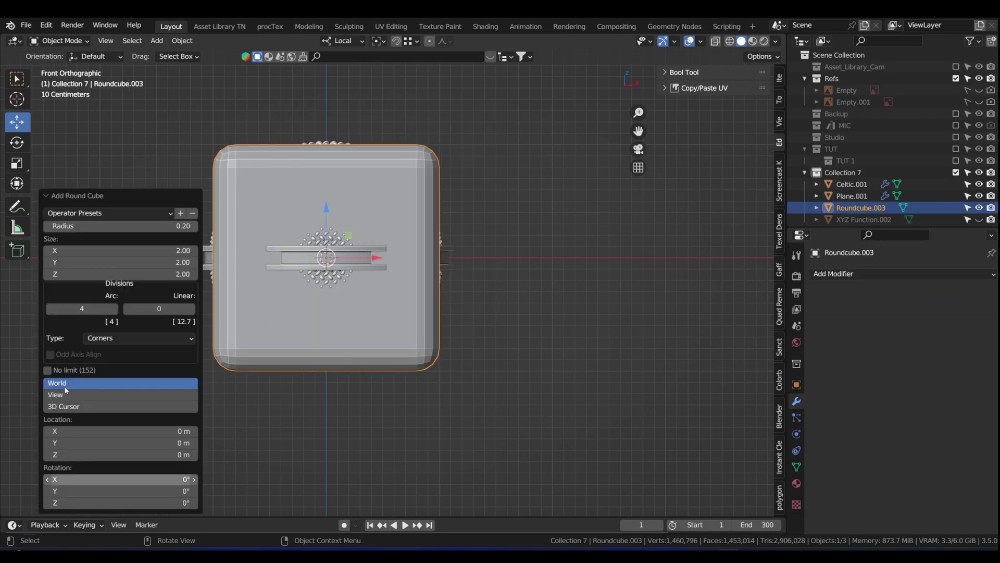
{"action": "left_click", "coordinate": [92, 213]}
{"action": "left_click", "coordinate": [94, 302]}
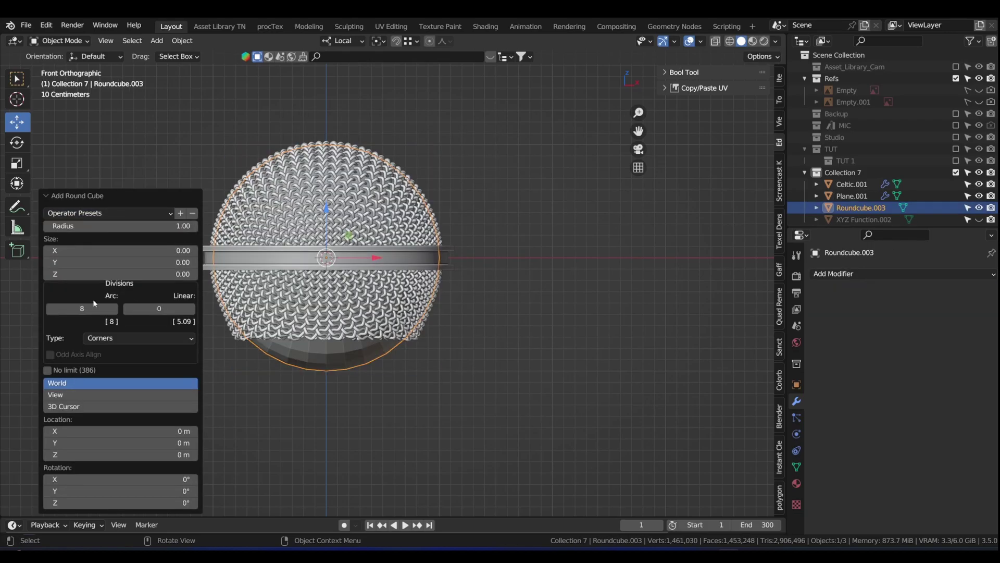
{"action": "left_click", "coordinate": [77, 195]}
{"action": "right_click", "coordinate": [292, 281]}
{"action": "left_click", "coordinate": [292, 281]}
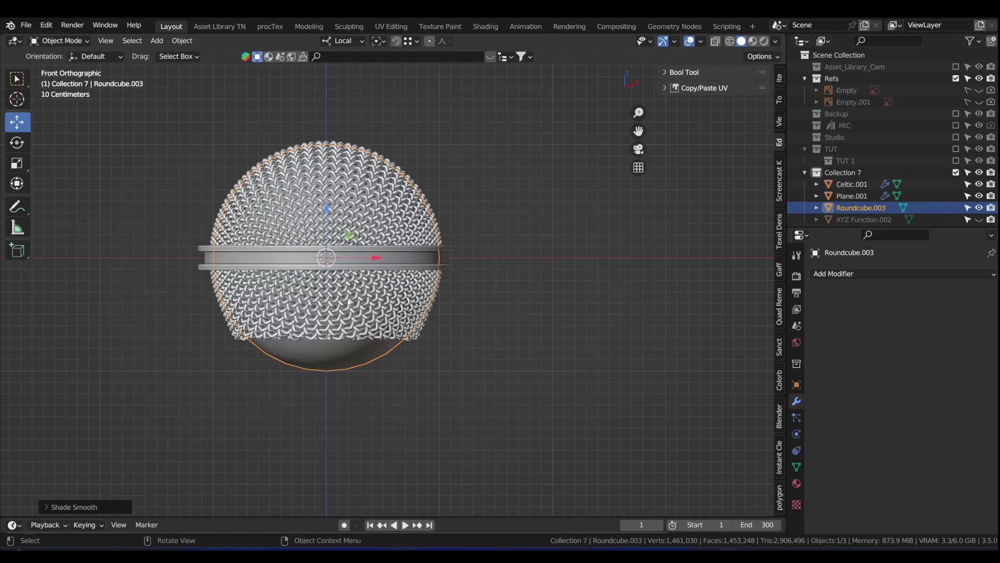
- In Edit Mode, scale the whole inner sphere down slightly so it sits just behind the woven mesh, and return to Object Mode
{"action": "key", "text": "Tab"}
{"action": "scroll", "coordinate": [363, 235], "scroll_direction": "up", "scroll_amount": 8}
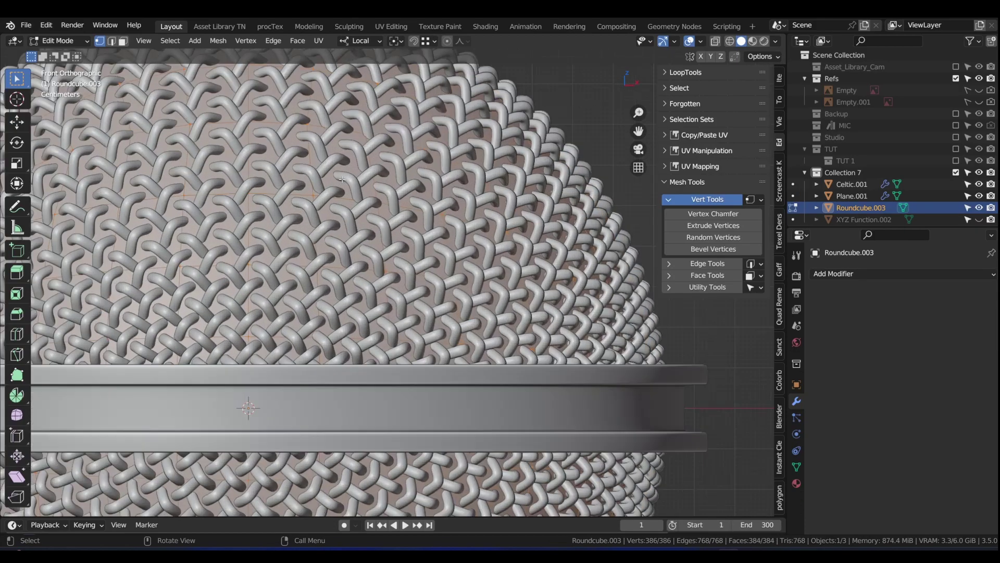
{"action": "middle_click_drag", "start_coordinate": [342, 179], "coordinate": [420, 199]}
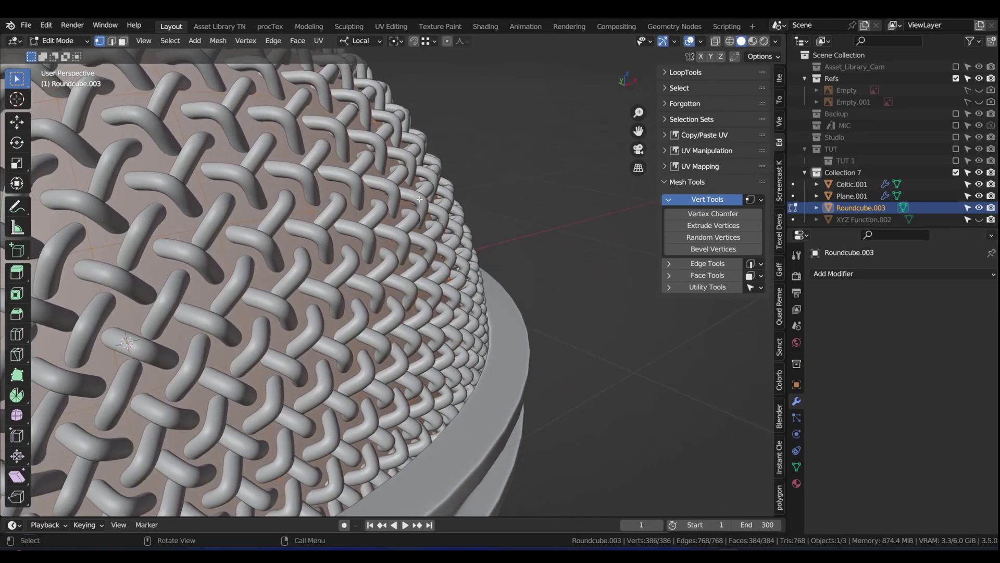
{"action": "key", "text": "s"}
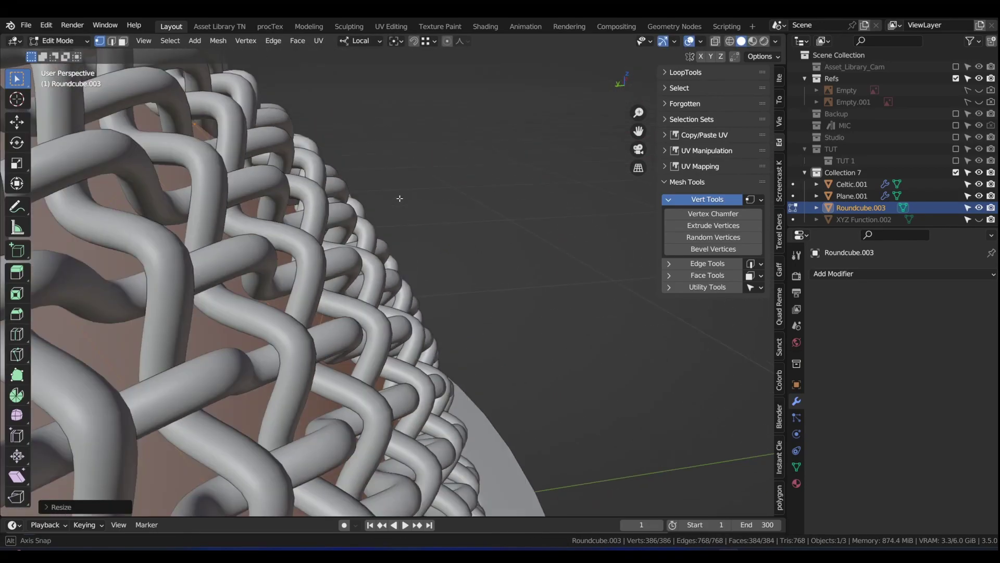
{"action": "left_click", "coordinate": [435, 177]}
{"action": "key", "text": "s"}
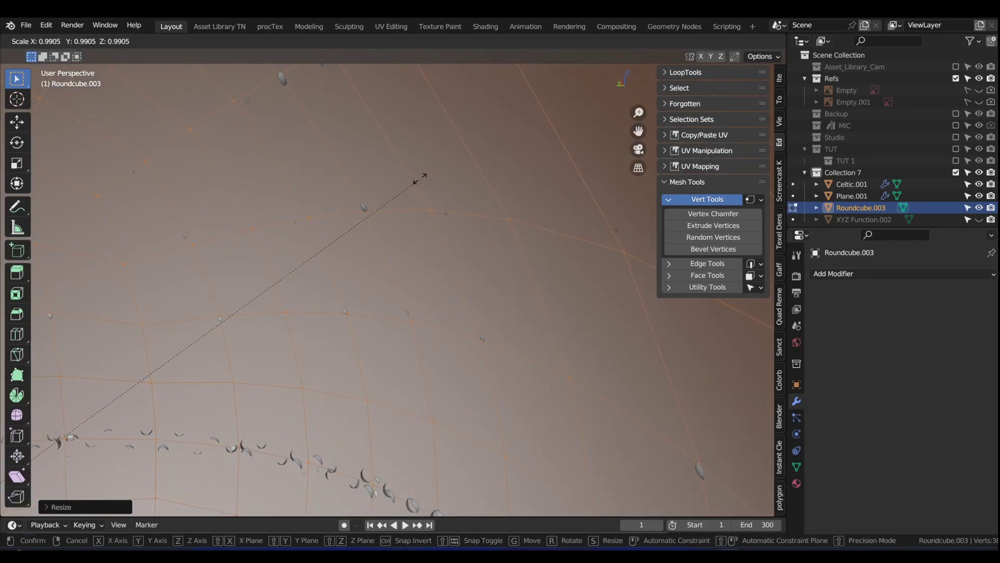
{"action": "left_click", "coordinate": [414, 185]}
{"action": "middle_click_drag", "start_coordinate": [415, 185], "coordinate": [317, 259]}
{"action": "scroll", "coordinate": [324, 254], "scroll_direction": "down", "scroll_amount": 4}
{"action": "key", "text": "Tab"}
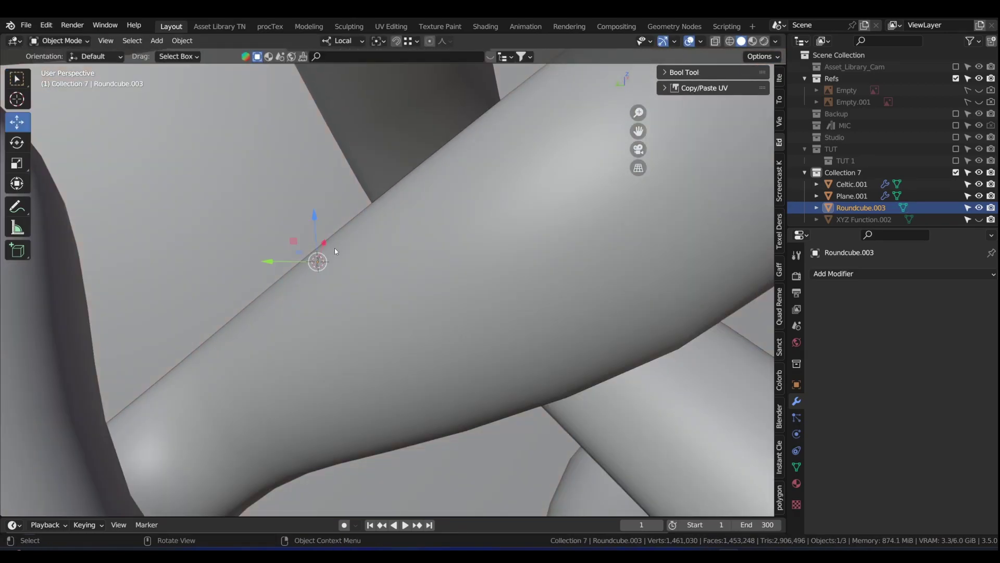
- Deselect everything and check in front view how the inner sphere fits behind the woven grille
{"action": "scroll", "coordinate": [334, 248], "scroll_direction": "down", "scroll_amount": 10}
{"action": "key", "text": "ctrl+z"}
{"action": "key", "text": "KP_1"}
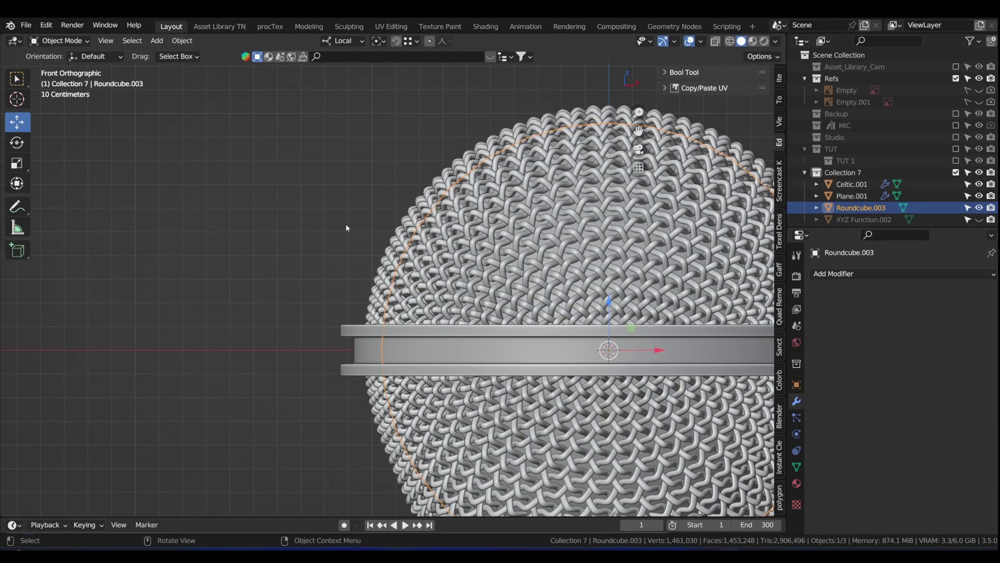
{"action": "scroll", "coordinate": [346, 225], "scroll_direction": "down", "scroll_amount": 3}
{"action": "middle_click_drag", "start_coordinate": [527, 287], "coordinate": [415, 260], "text": "shift"}
{"action": "scroll", "coordinate": [416, 260], "scroll_direction": "down", "scroll_amount": 2}
{"action": "key", "text": "alt+a"}
{"action": "scroll", "coordinate": [416, 263], "scroll_direction": "up", "scroll_amount": 5}
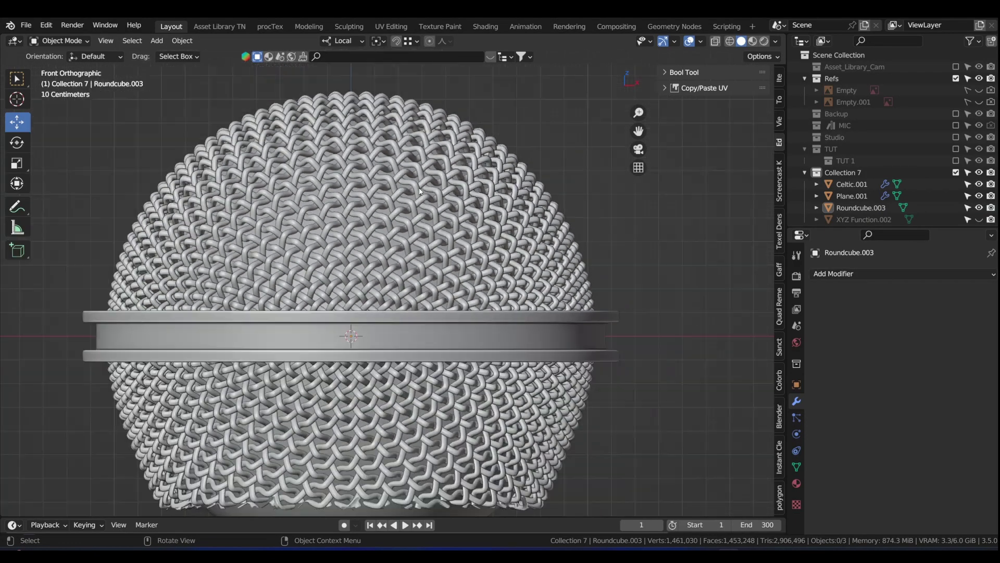
{"action": "middle_click_drag", "start_coordinate": [420, 192], "coordinate": [421, 224]}
{"action": "key", "text": "KP_1"}
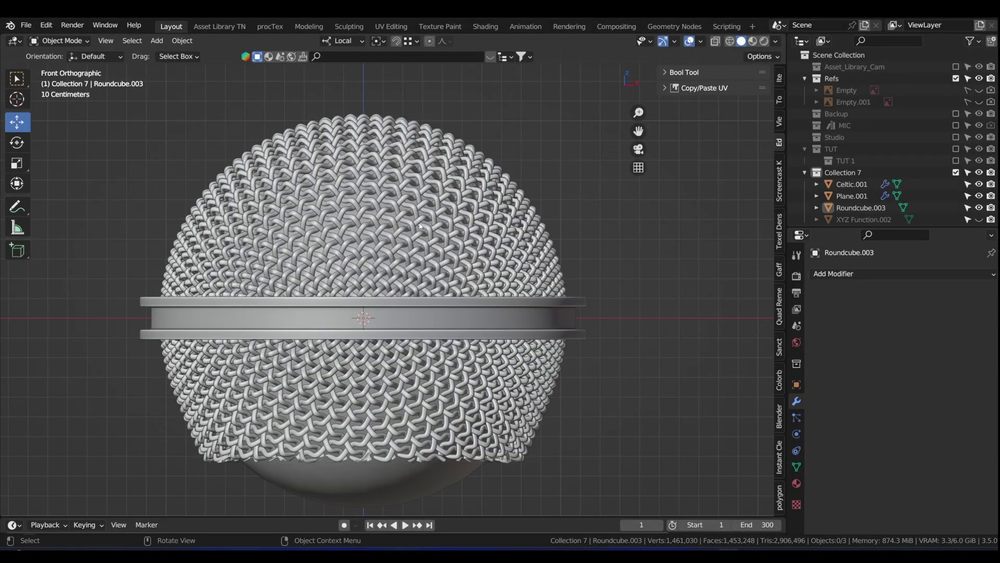
- Unhide the front microphone reference image and inspect the grille and ring from an angle
{"action": "scroll", "coordinate": [420, 225], "scroll_direction": "down", "scroll_amount": 3}
{"action": "middle_click_drag", "start_coordinate": [459, 312], "coordinate": [421, 267], "text": "shift"}
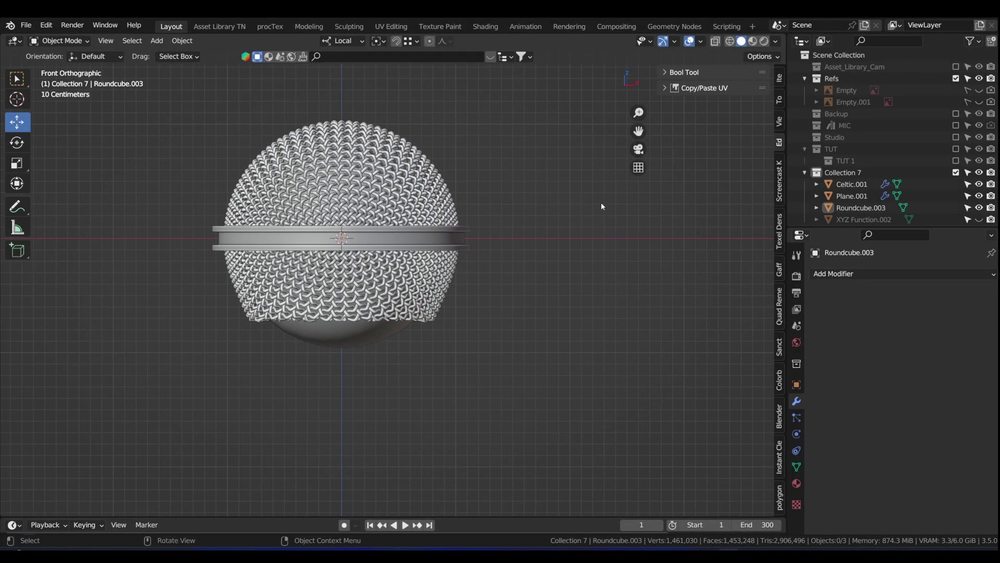
{"action": "scroll", "coordinate": [327, 257], "scroll_direction": "down", "scroll_amount": 2}
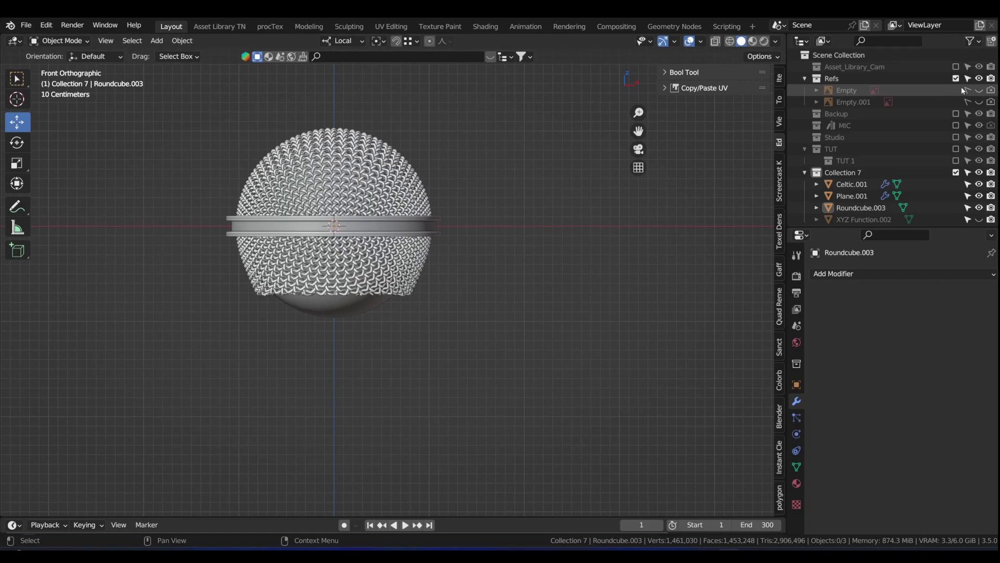
{"action": "left_click", "coordinate": [980, 90]}
{"action": "scroll", "coordinate": [420, 251], "scroll_direction": "down", "scroll_amount": 2}
{"action": "middle_click_drag", "start_coordinate": [349, 383], "coordinate": [401, 198], "text": "shift"}
{"action": "scroll", "coordinate": [378, 275], "scroll_direction": "up", "scroll_amount": 4}
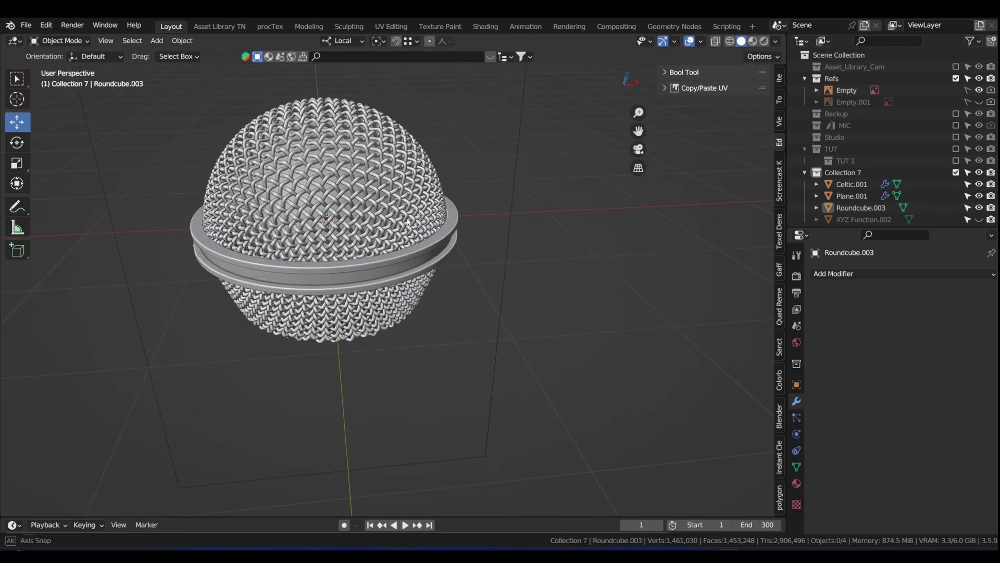
{"action": "scroll", "coordinate": [401, 198], "scroll_direction": "up", "scroll_amount": 3}
{"action": "scroll", "coordinate": [402, 201], "scroll_direction": "down", "scroll_amount": 4}
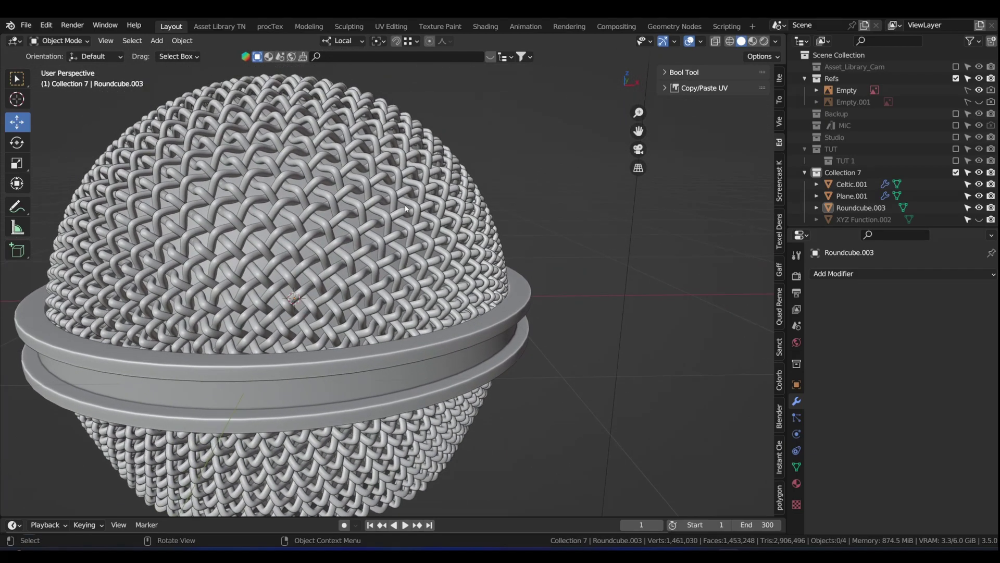